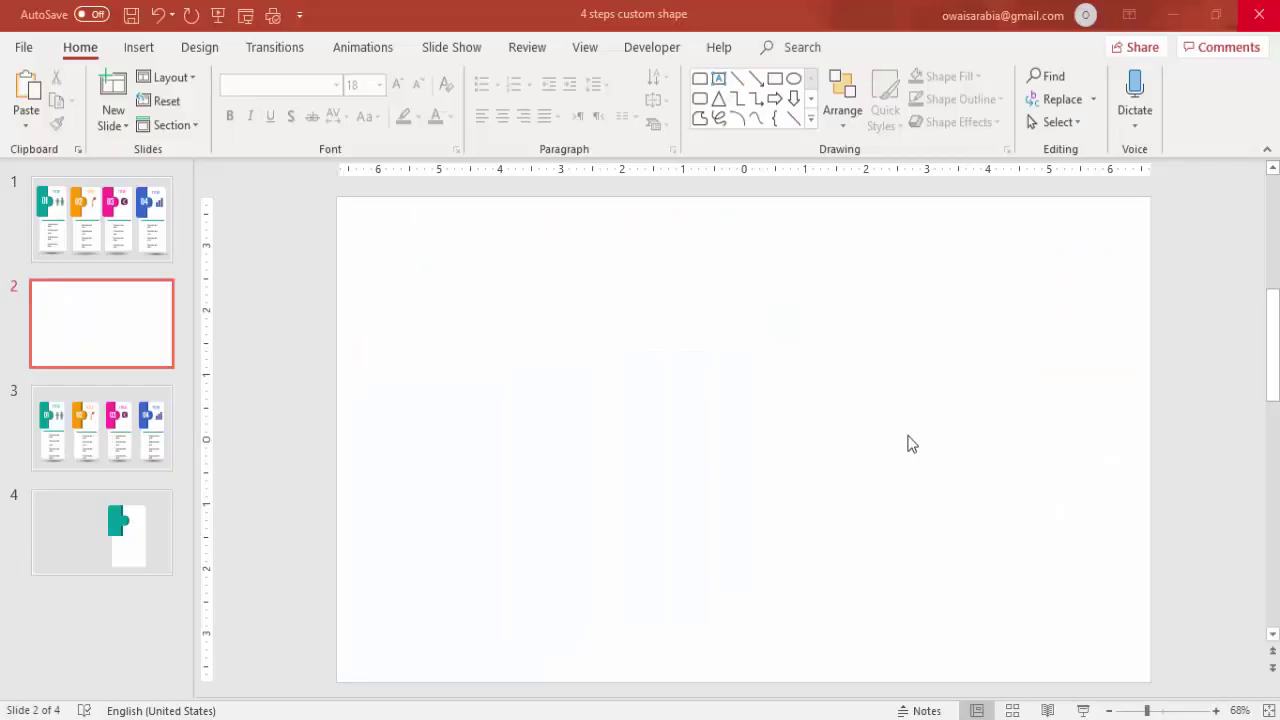
# - Give slide 2 a solid light grey background, then go to the View ribbon for the guides
pyautogui.rightClick(530, 323)
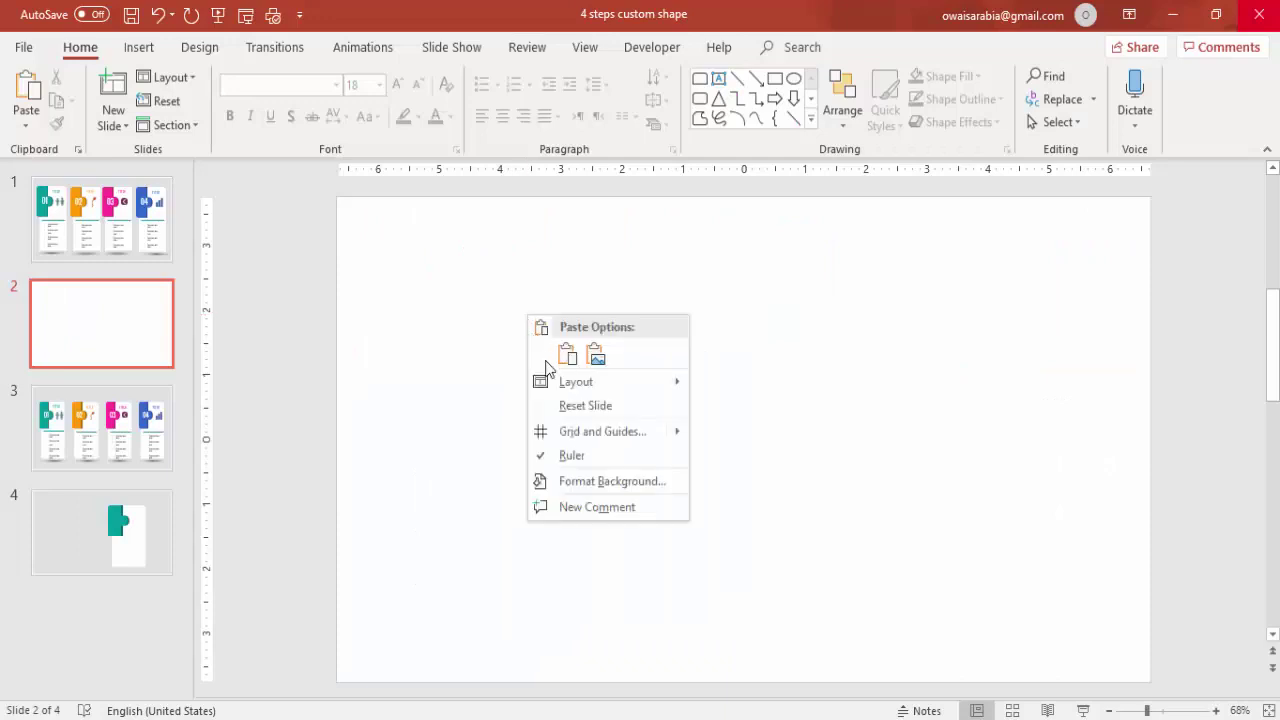
pyautogui.click(605, 482)
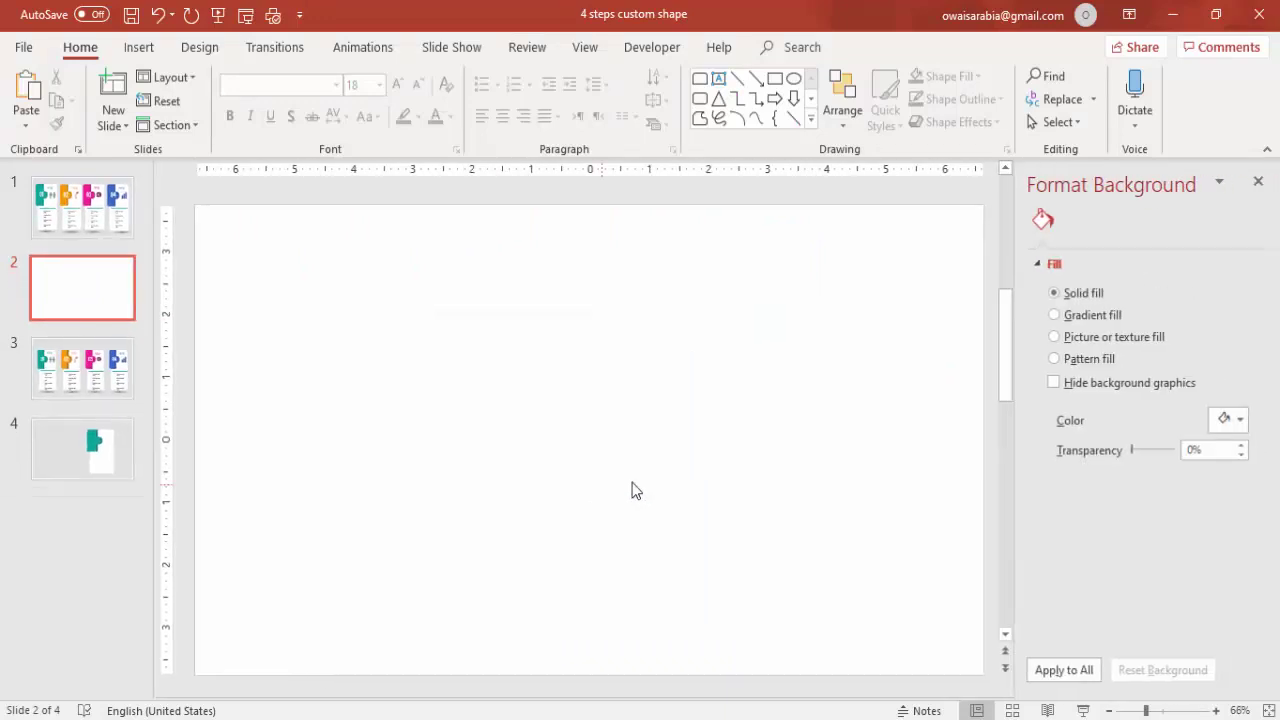
pyautogui.click(1235, 420)
pyautogui.click(1172, 636)
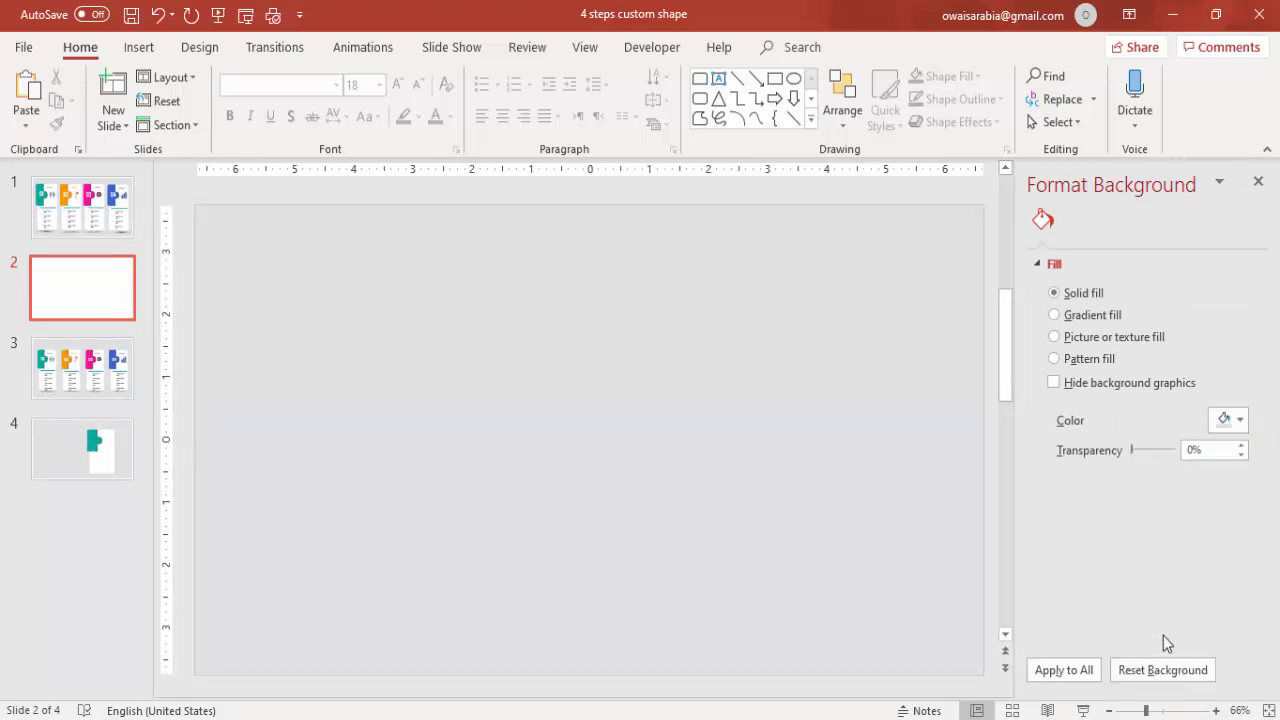
pyautogui.click(1257, 183)
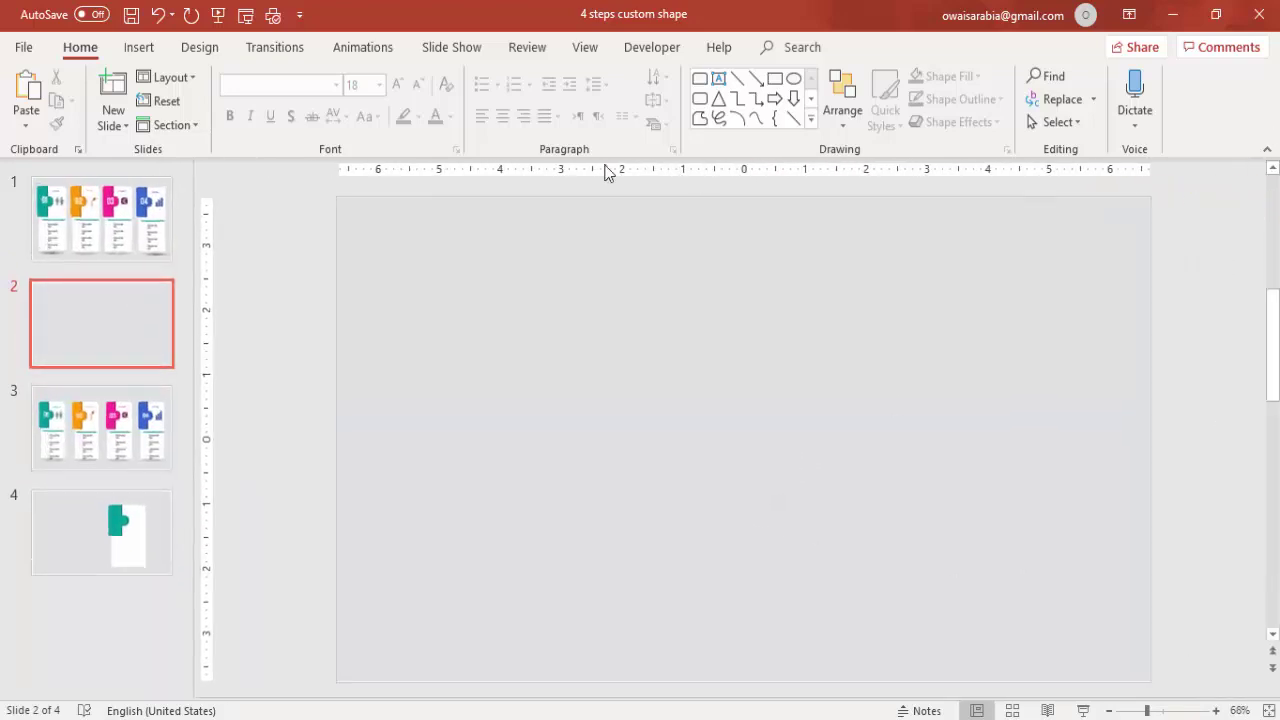
pyautogui.click(572, 55)
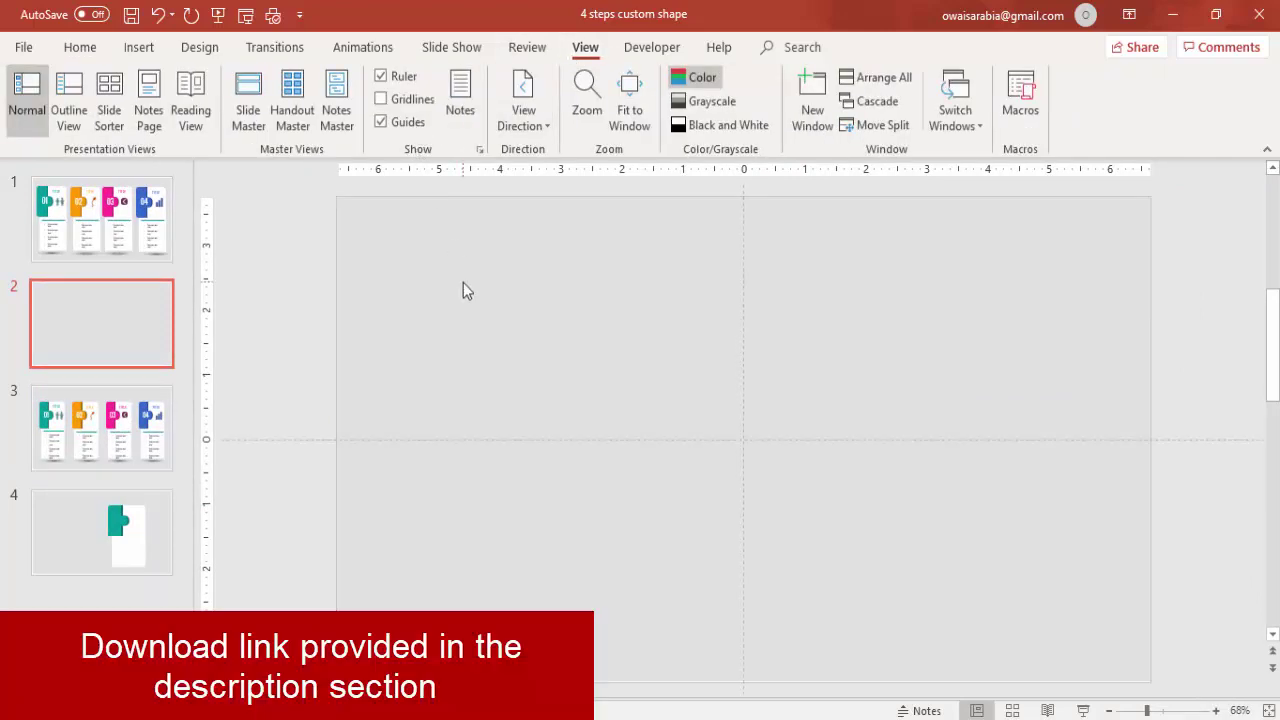
# - Draw a Top Corners Rounded rectangle just above the slide's centre
pyautogui.click(136, 55)
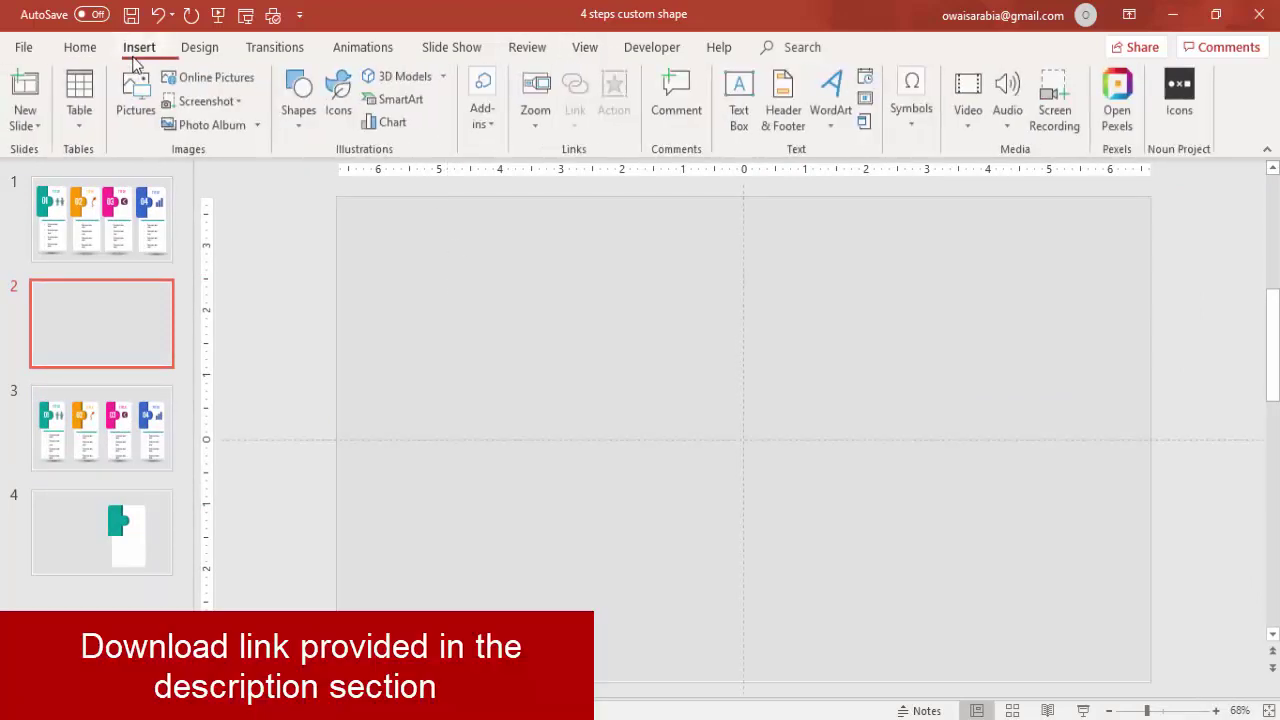
pyautogui.click(296, 130)
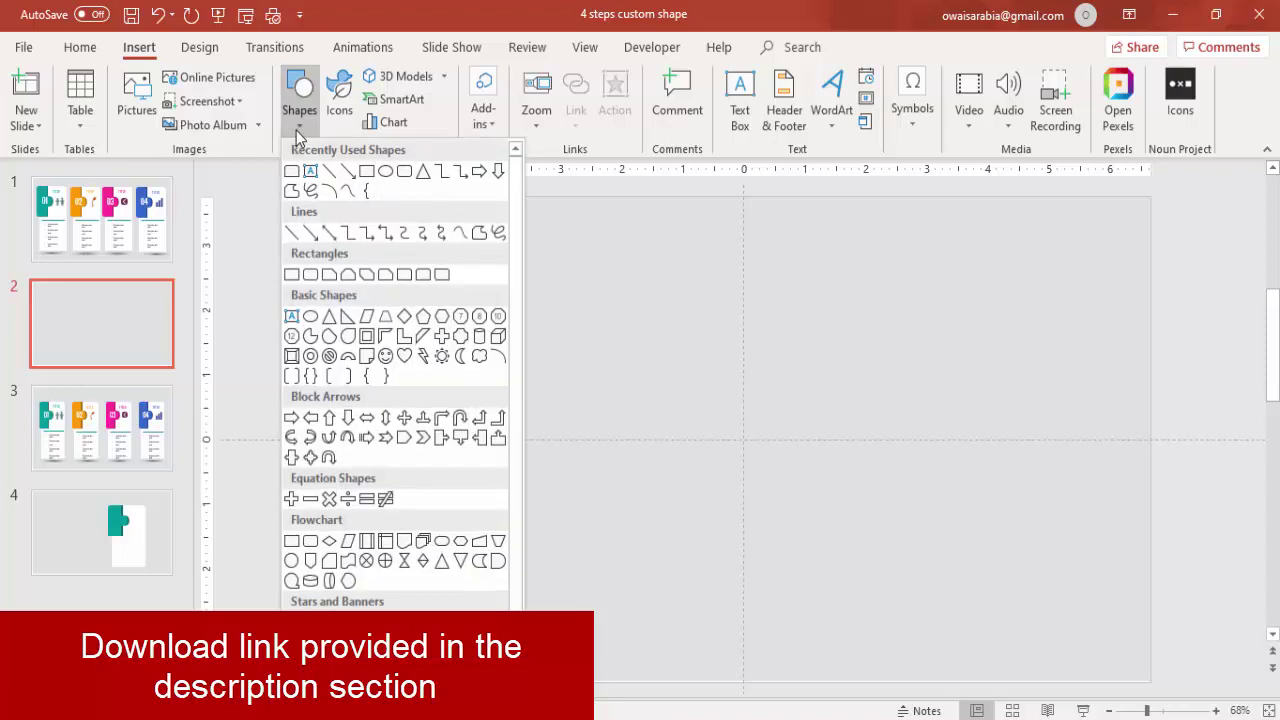
pyautogui.click(423, 276)
pyautogui.moveTo(692, 302); pyautogui.dragTo(845, 437)
pyautogui.moveTo(800, 378); pyautogui.dragTo(779, 374)
# - Make the card white with no outline and adjust its top-corner rounding
pyautogui.click(512, 100)
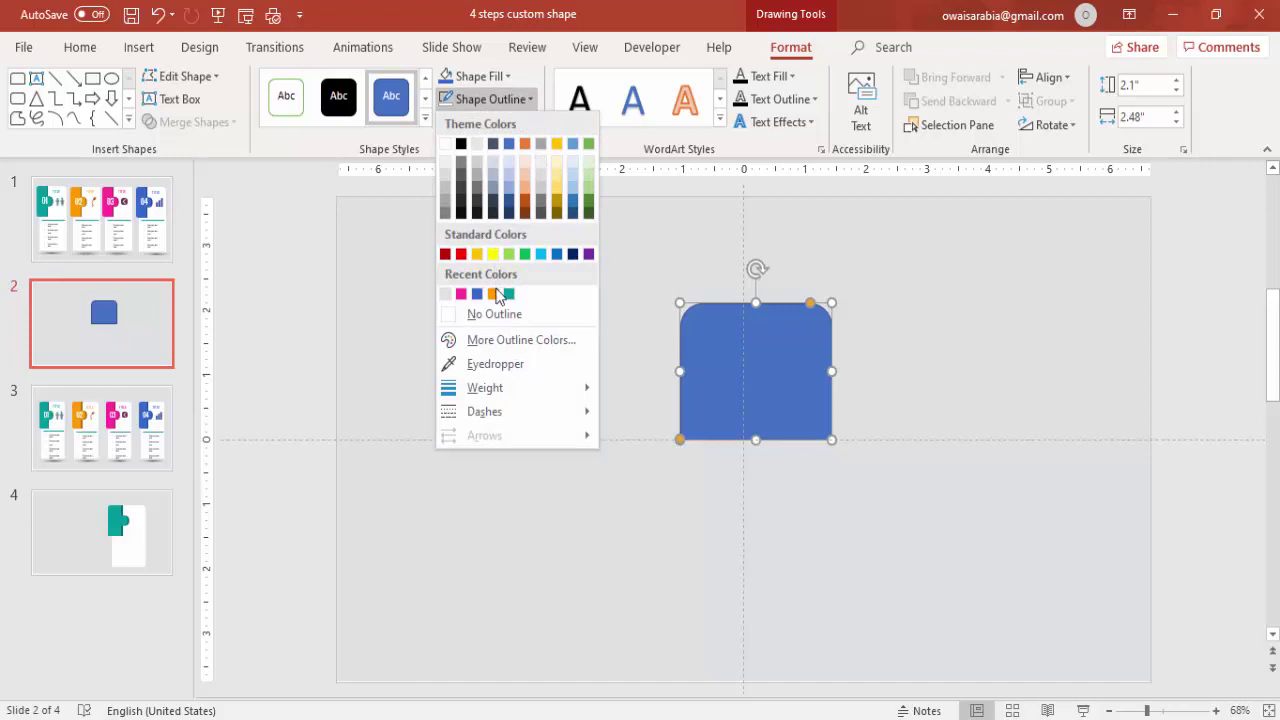
pyautogui.click(492, 314)
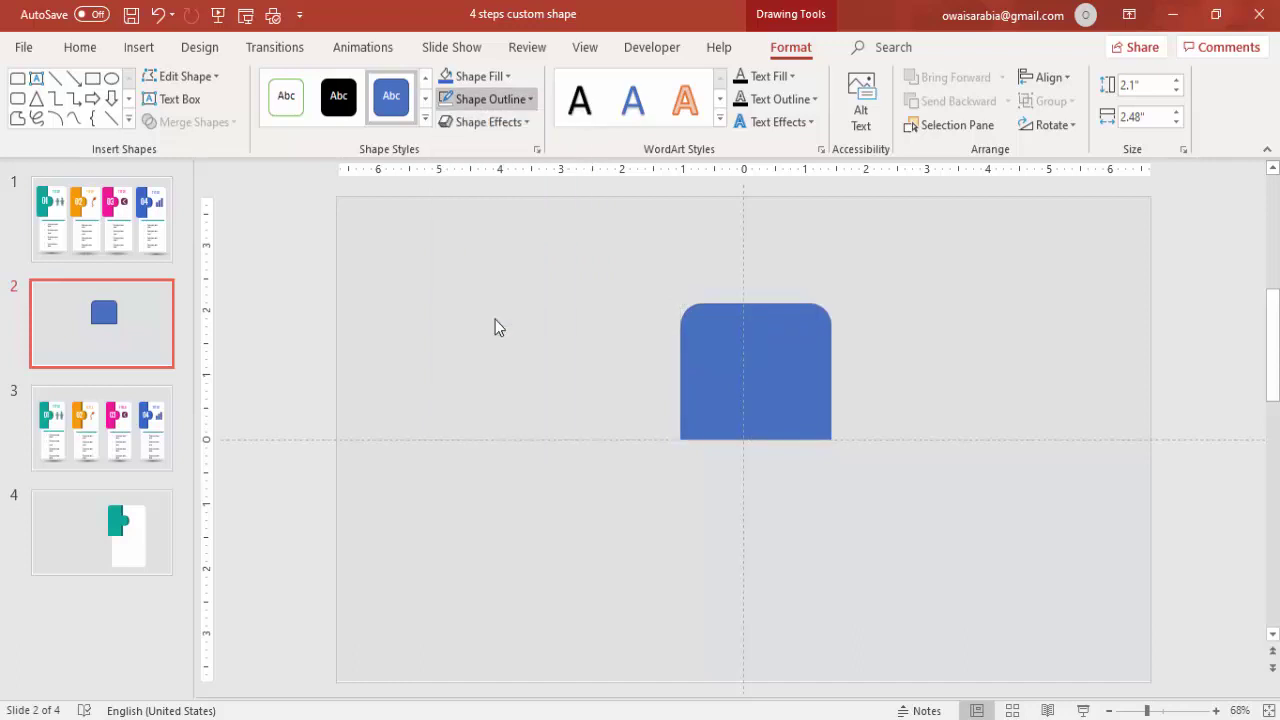
pyautogui.click(484, 84)
pyautogui.click(455, 118)
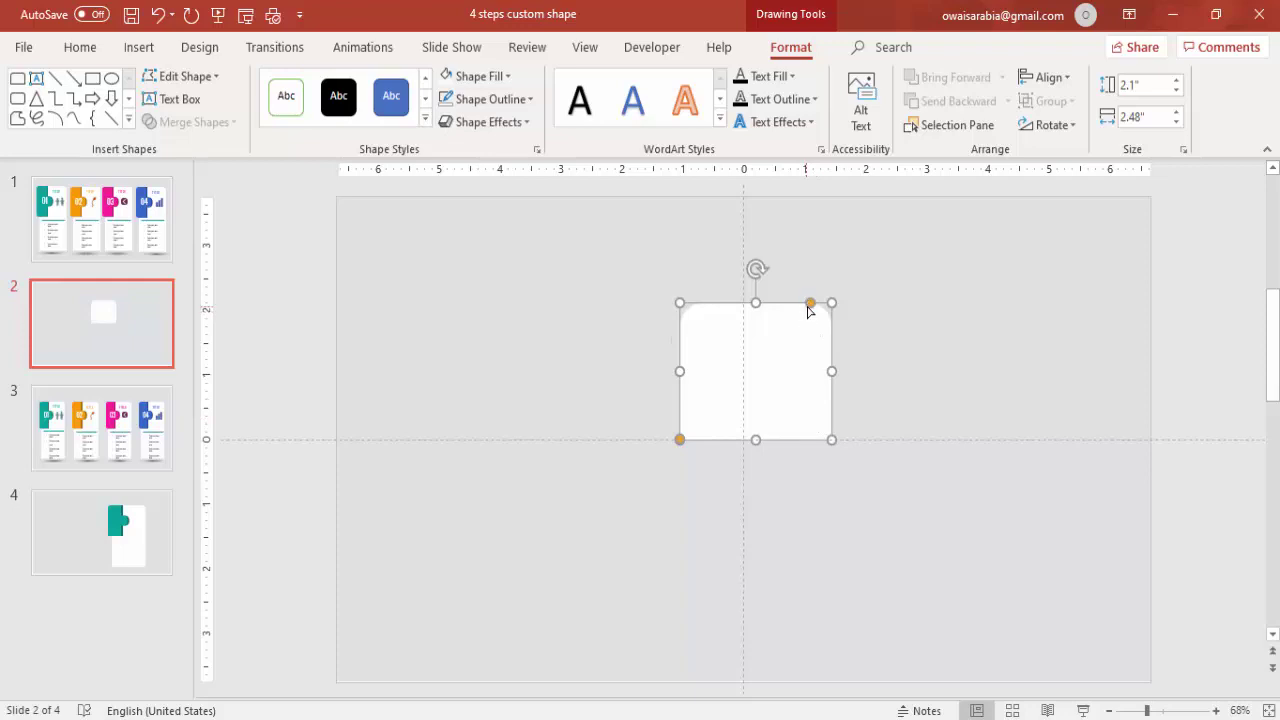
pyautogui.moveTo(811, 305); pyautogui.dragTo(820, 310)
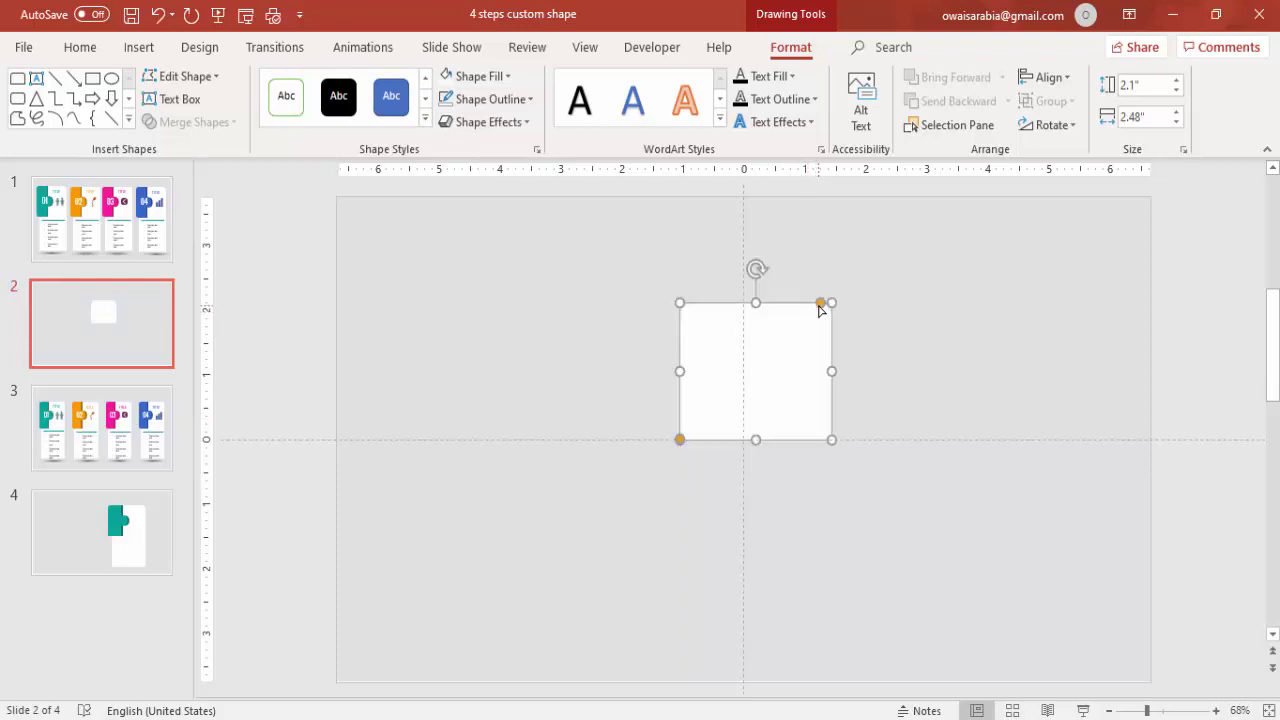
pyautogui.click(899, 376)
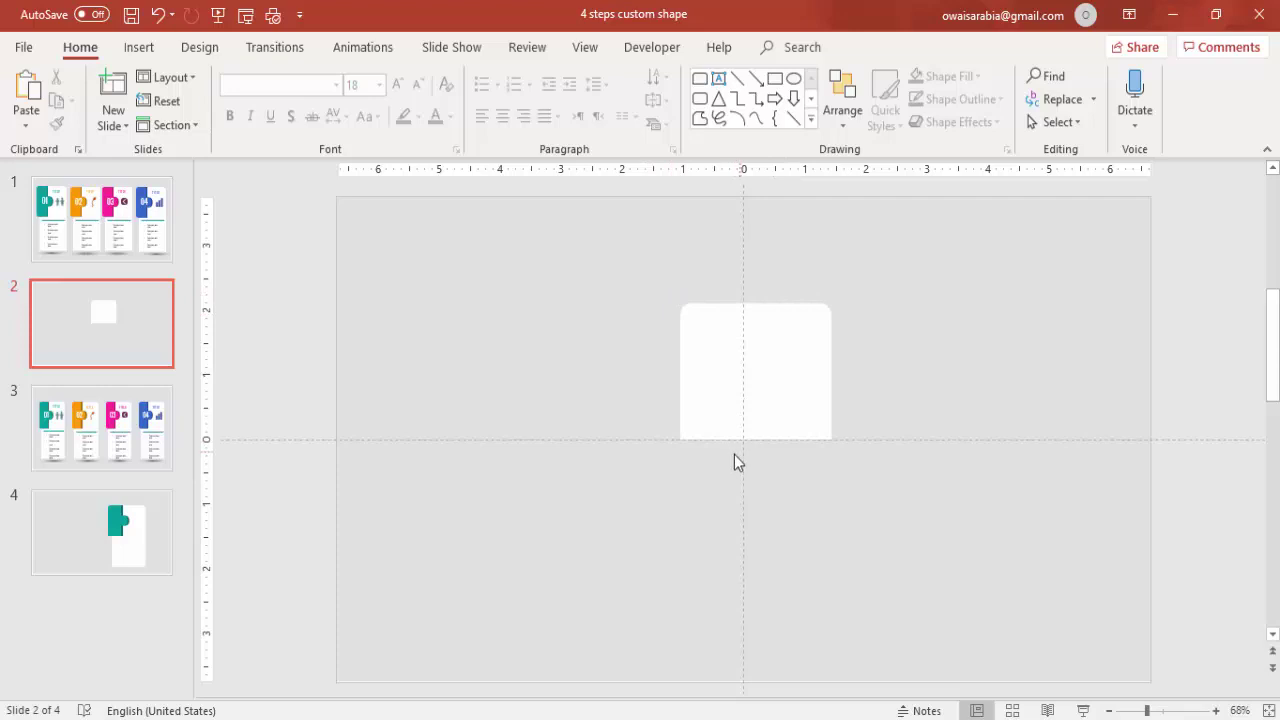
# - Nudge the white card slightly right so it straddles the vertical guide
pyautogui.click(779, 402)
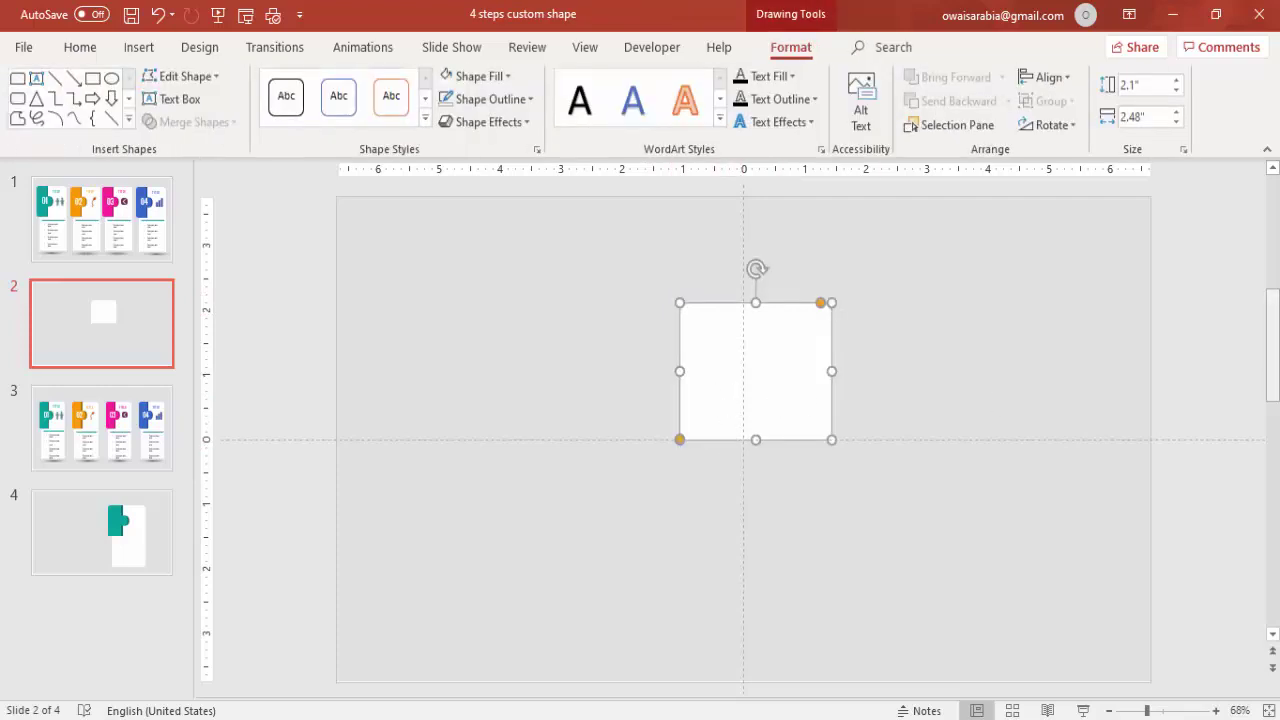
pyautogui.press('Right')
pyautogui.press('Right')
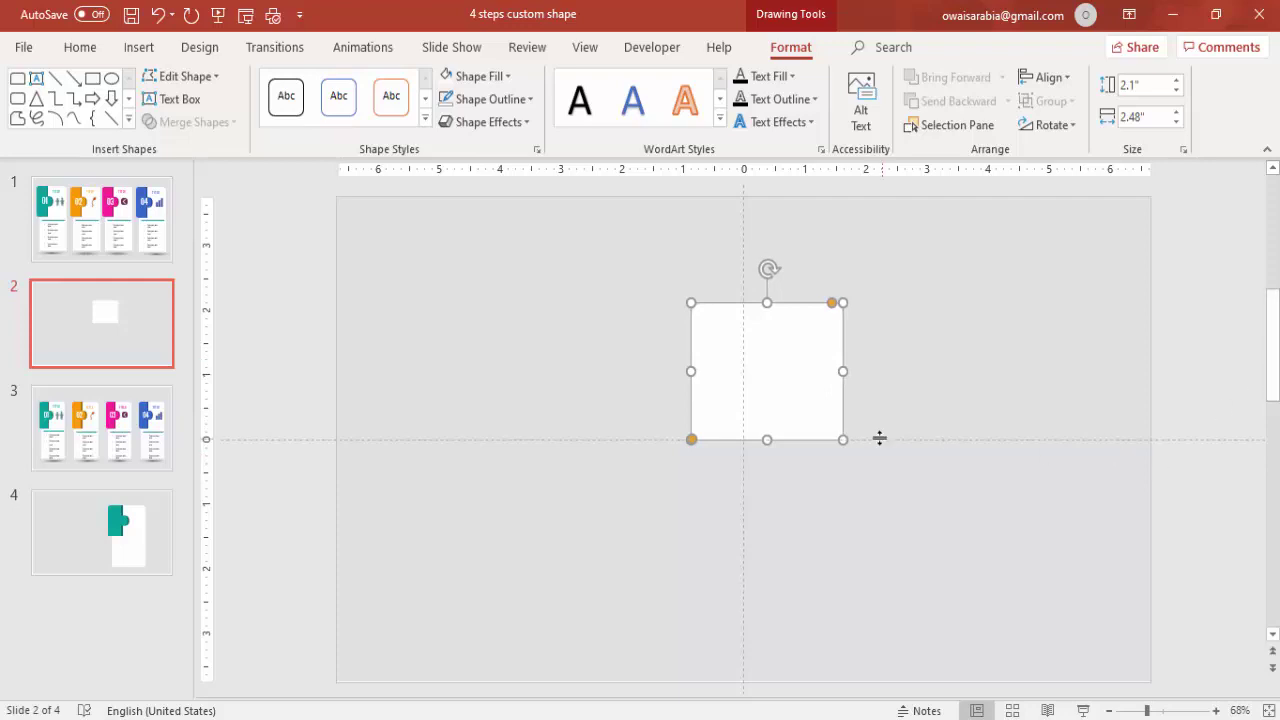
pyautogui.click(806, 445)
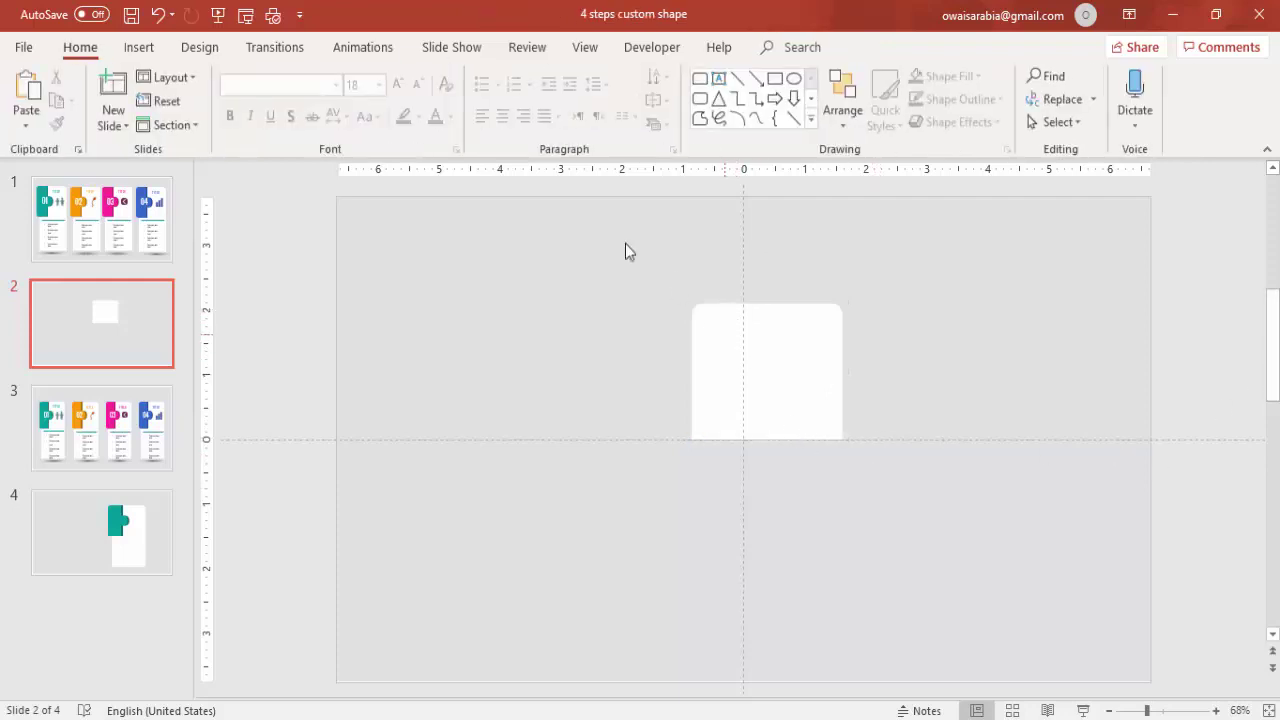
pyautogui.click(140, 47)
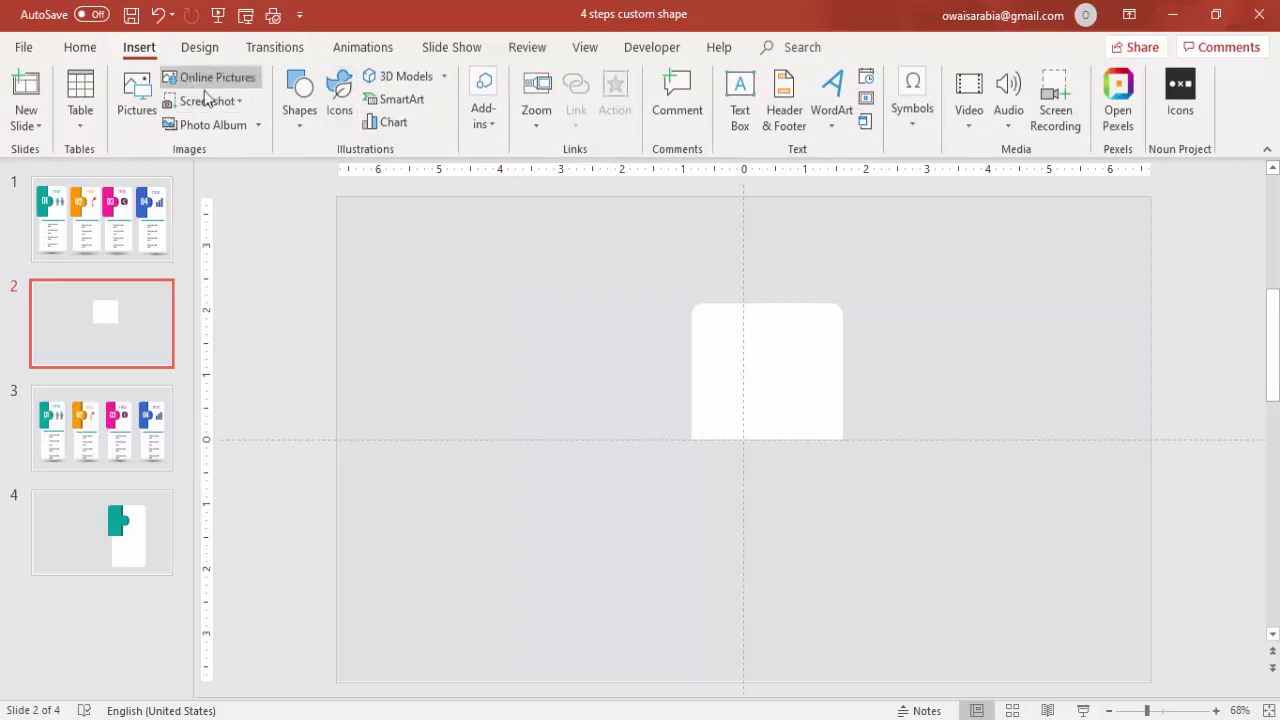
# - Draw a tall plain rectangle over the white card's left side
pyautogui.click(305, 129)
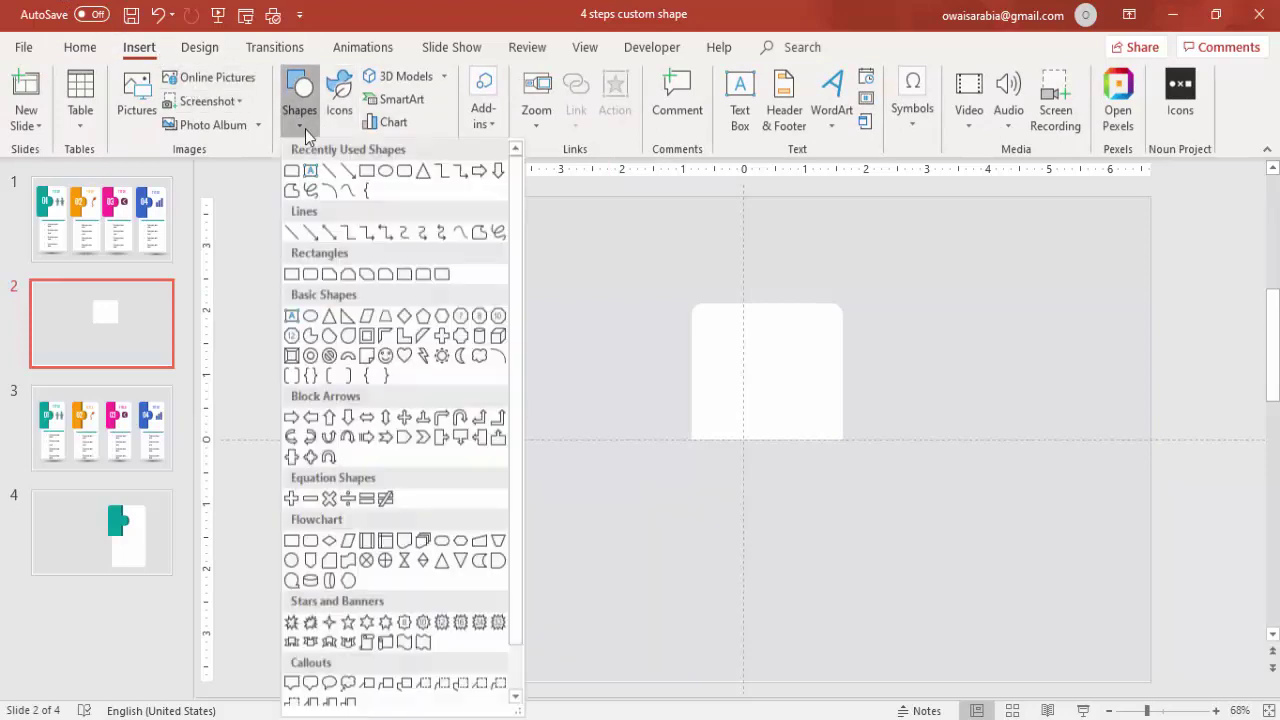
pyautogui.click(367, 172)
pyautogui.moveTo(651, 265); pyautogui.dragTo(738, 479)
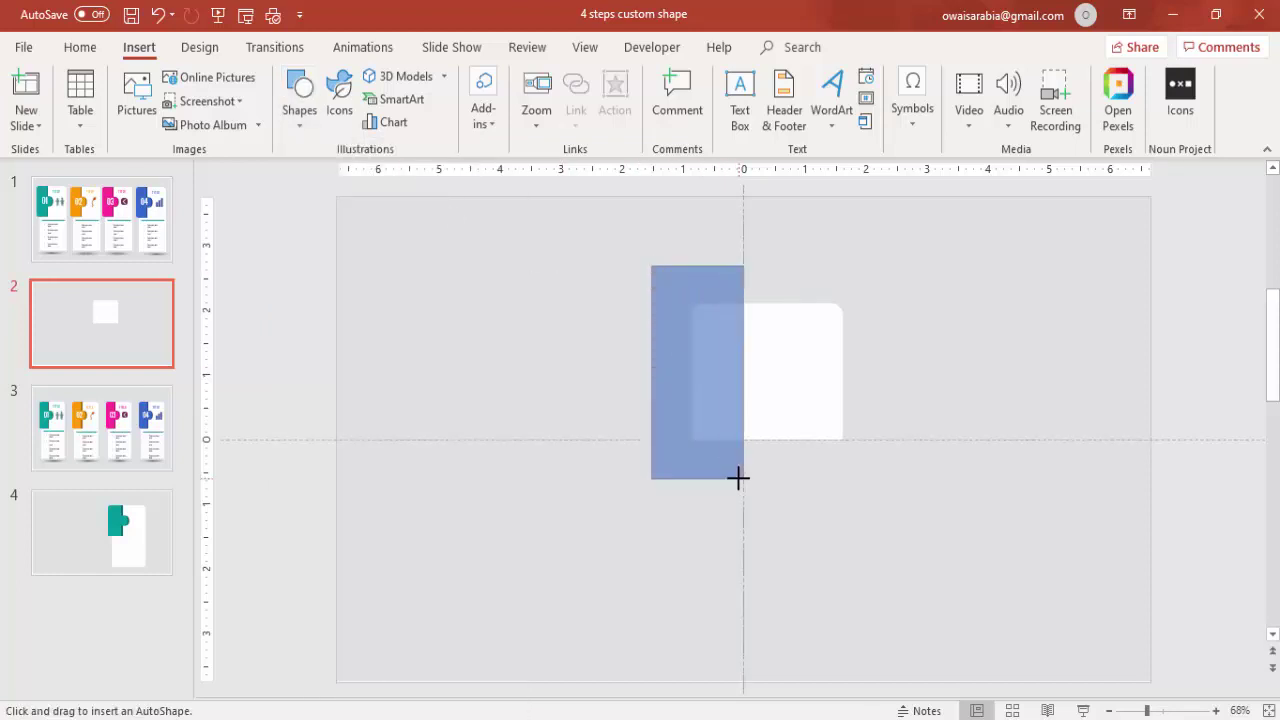
pyautogui.moveTo(738, 479); pyautogui.dragTo(738, 479)
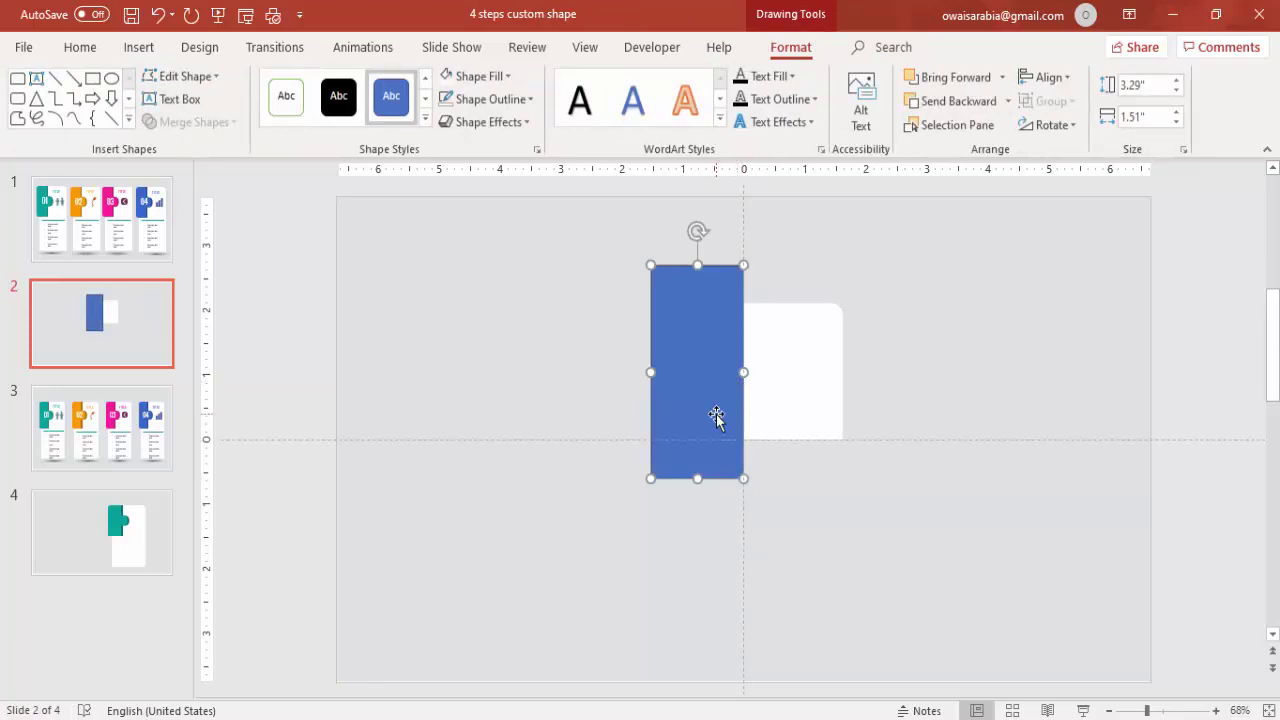
# - Set the blue rectangle's fill to 48% transparency and remove its outline
pyautogui.rightClick(716, 416)
pyautogui.click(770, 675)
pyautogui.moveTo(1130, 503); pyautogui.dragTo(1151, 504)
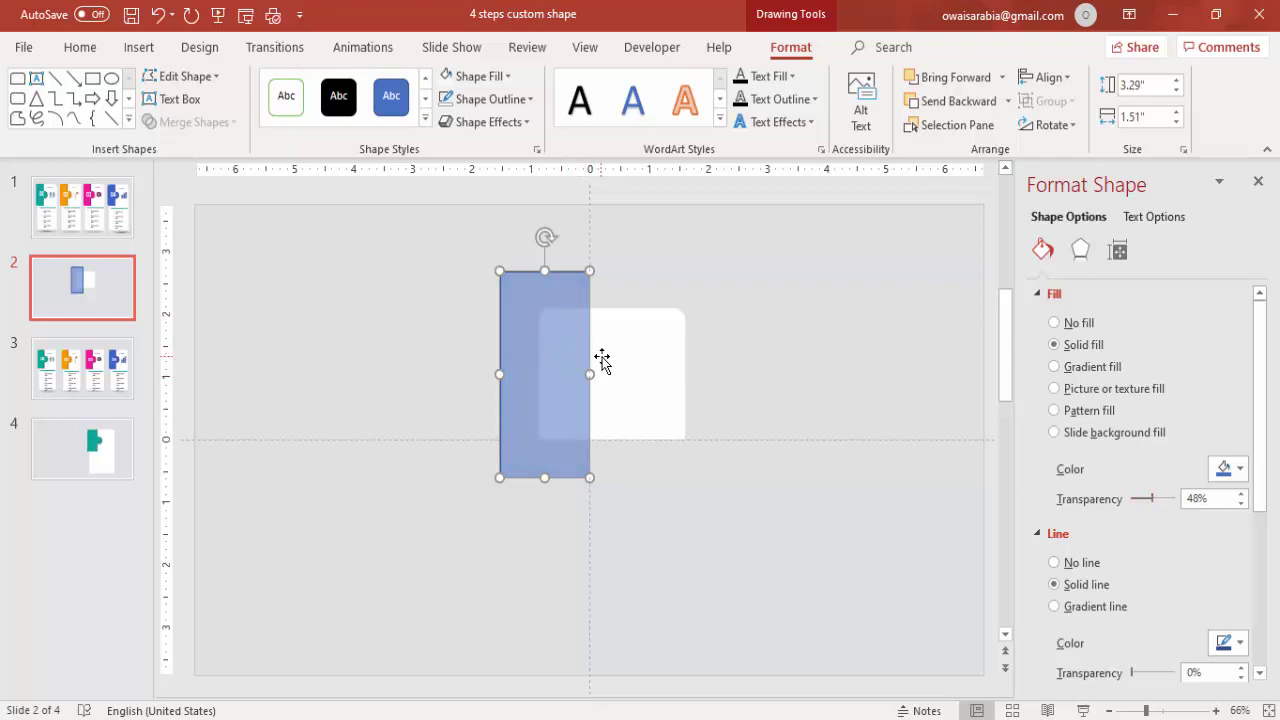
pyautogui.click(790, 357)
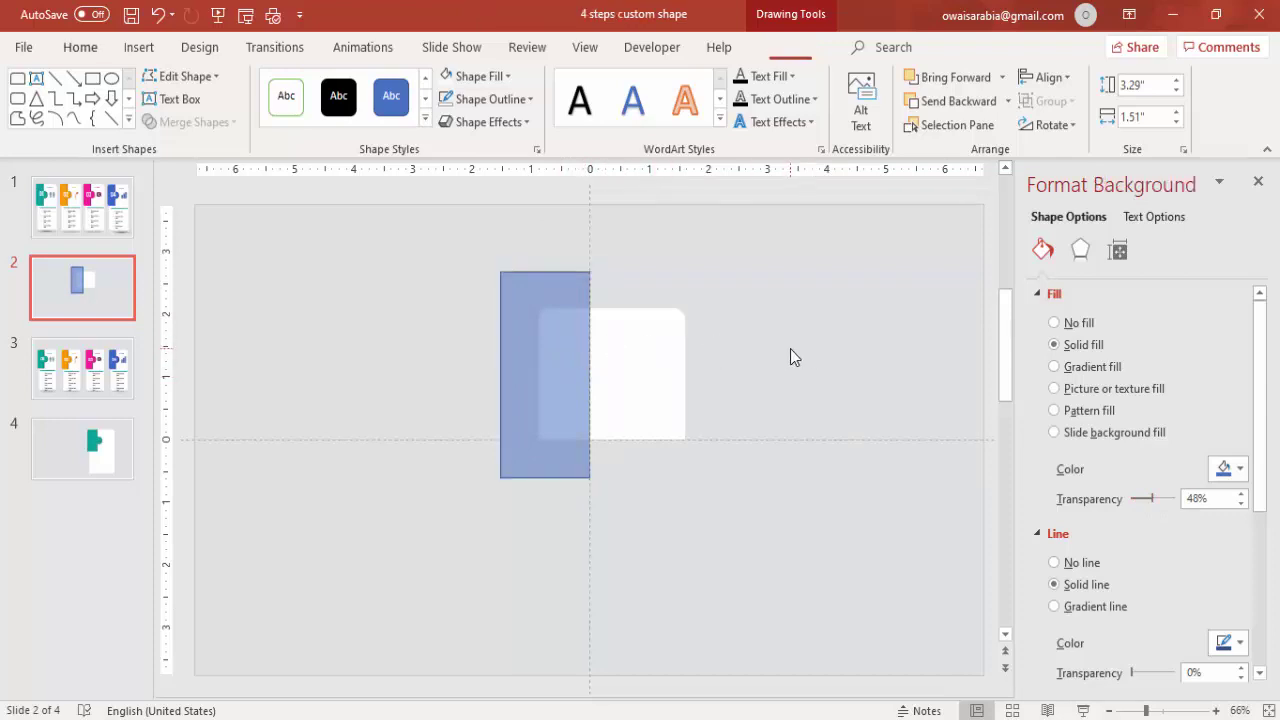
pyautogui.click(511, 311)
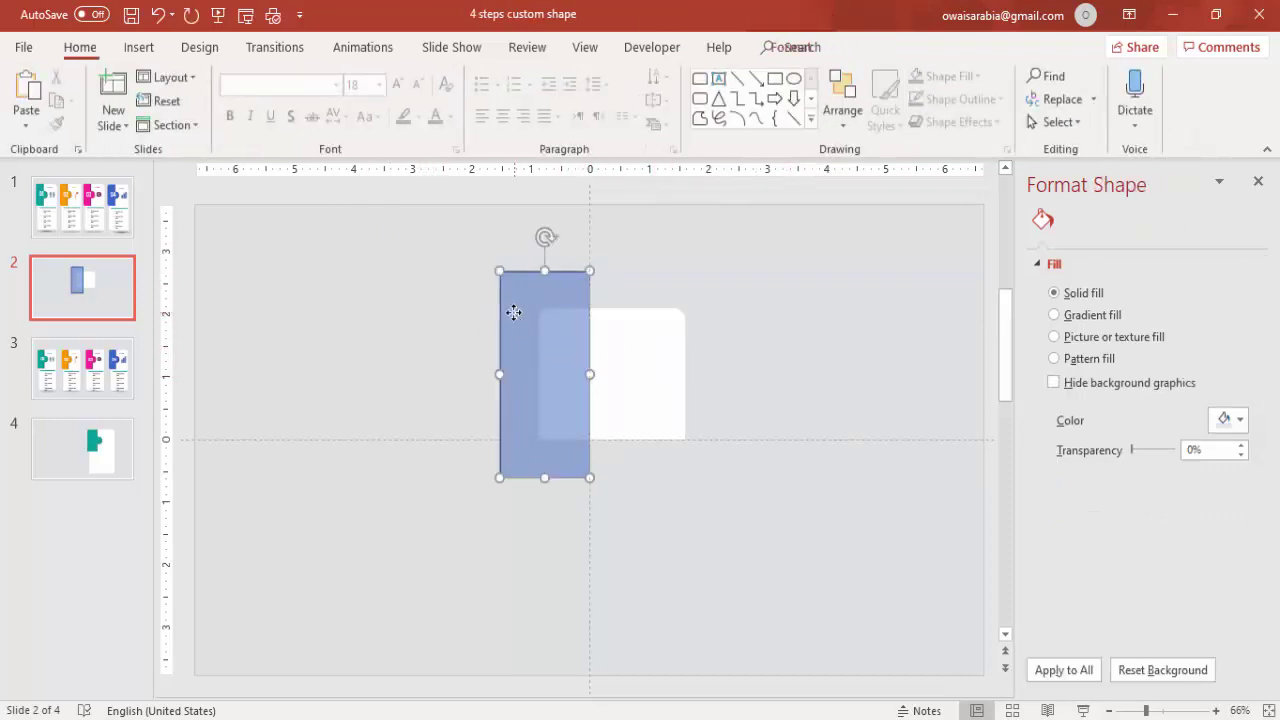
pyautogui.click(483, 100)
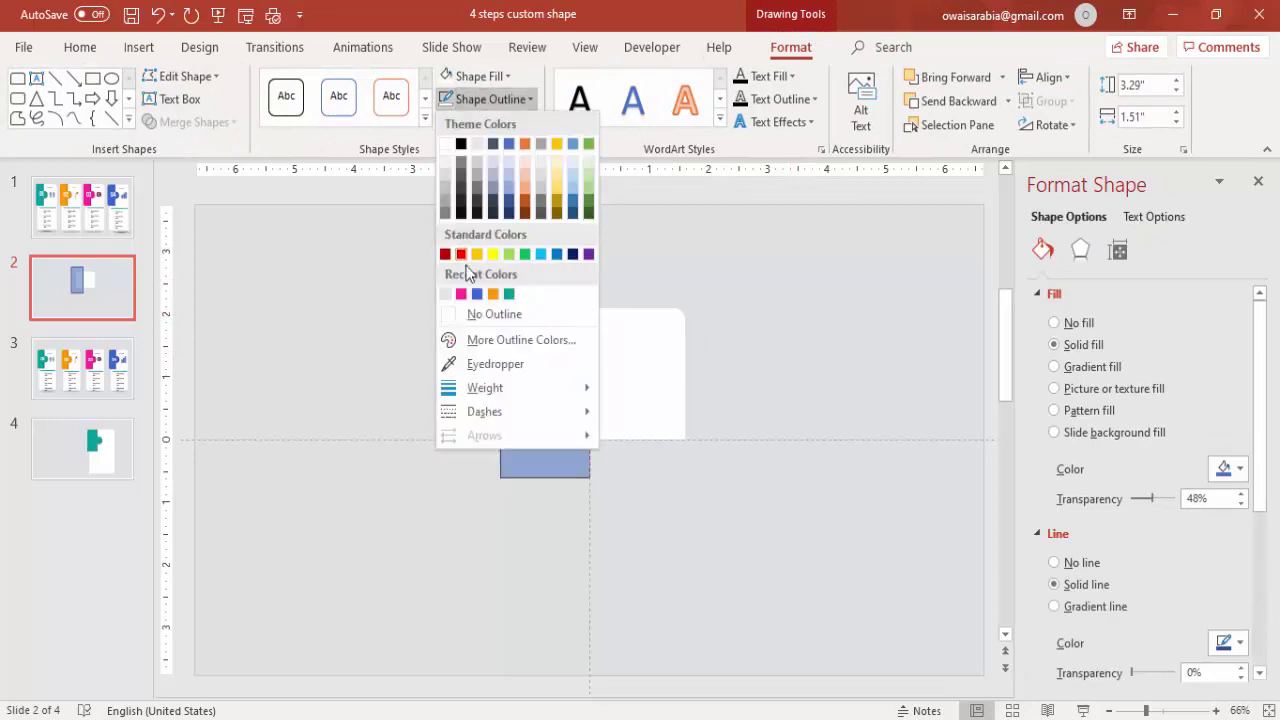
pyautogui.click(460, 311)
pyautogui.click(457, 318)
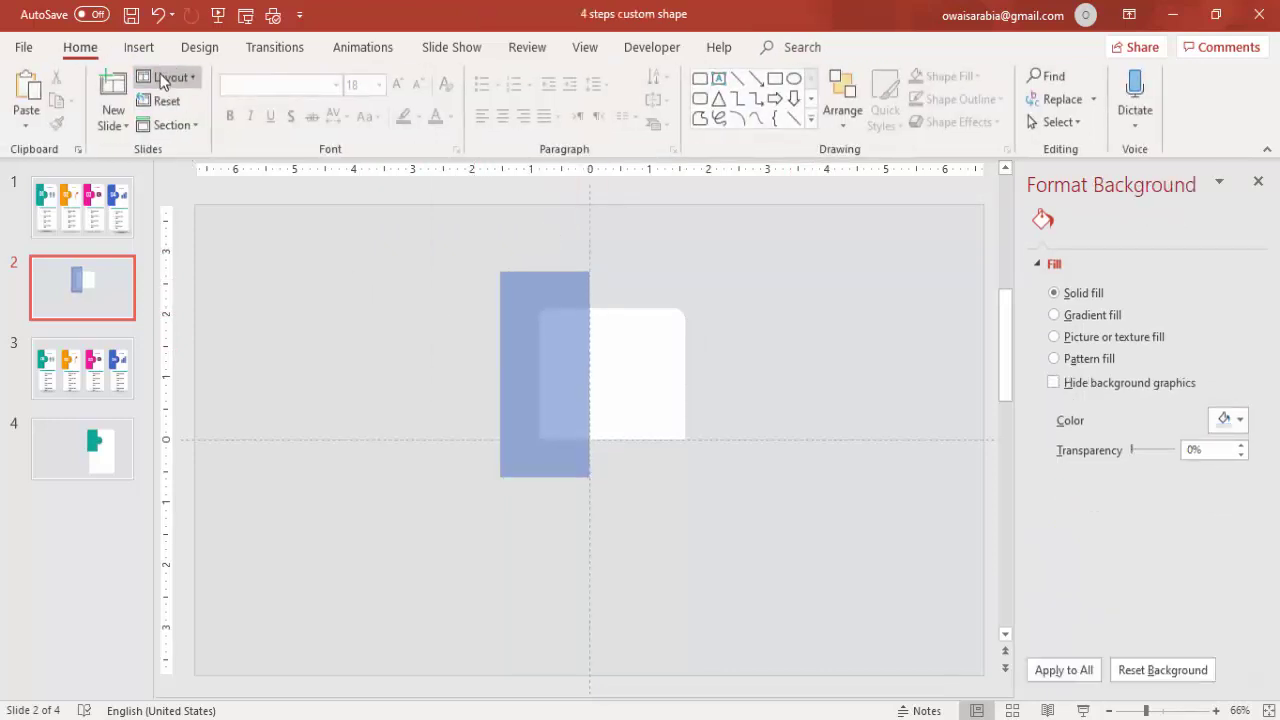
pyautogui.click(139, 47)
# - Draw a Top Corners Rounded rectangle, round it into a semicircle and rotate it 90° into a D
pyautogui.click(299, 105)
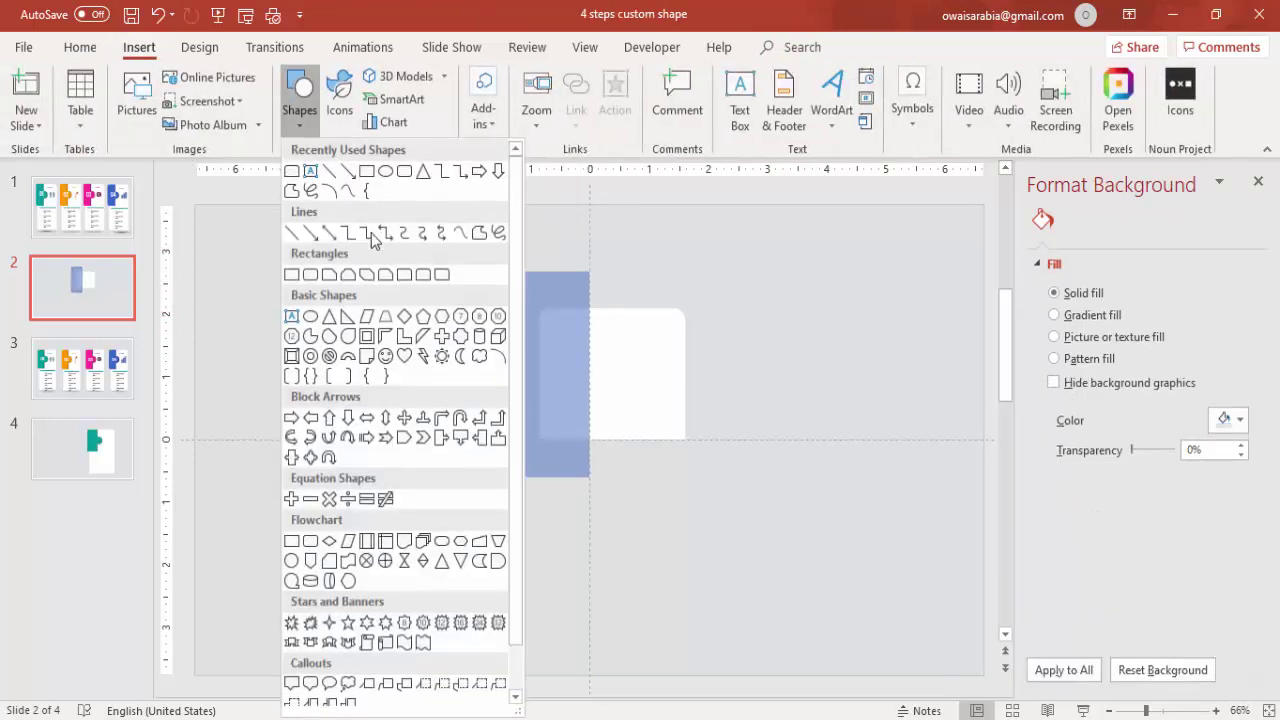
pyautogui.click(422, 280)
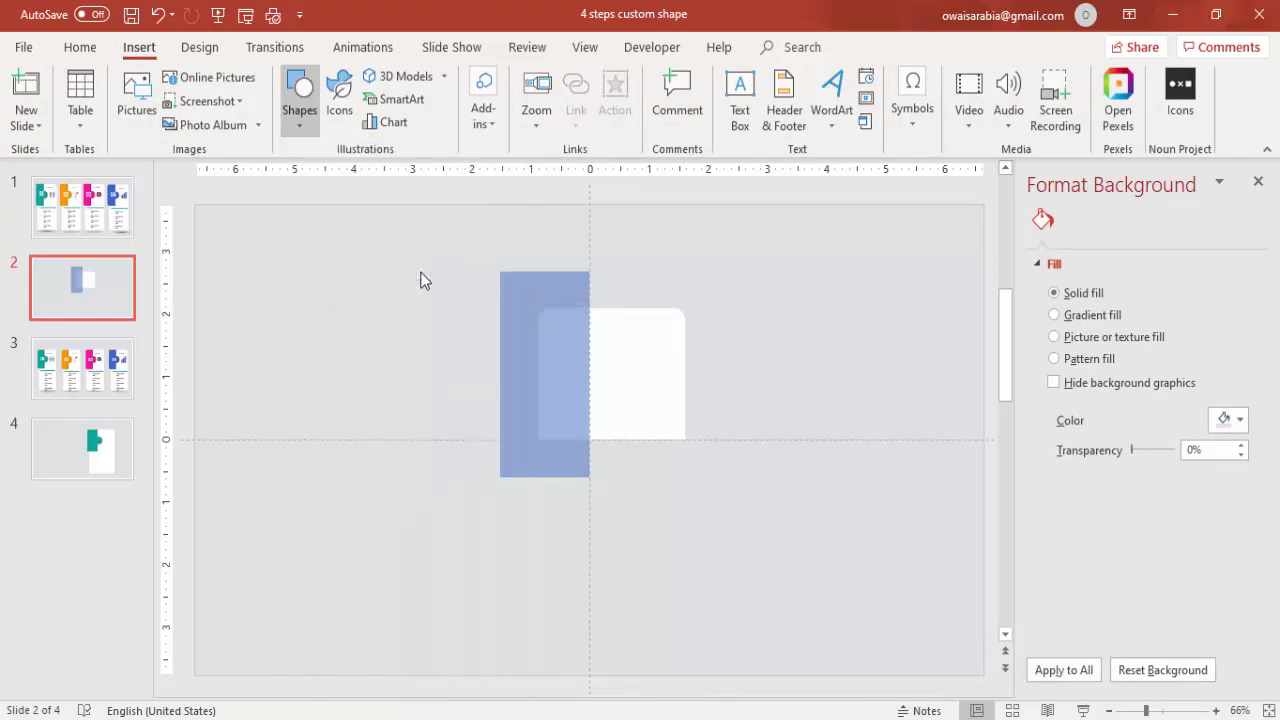
pyautogui.moveTo(350, 280); pyautogui.dragTo(474, 395)
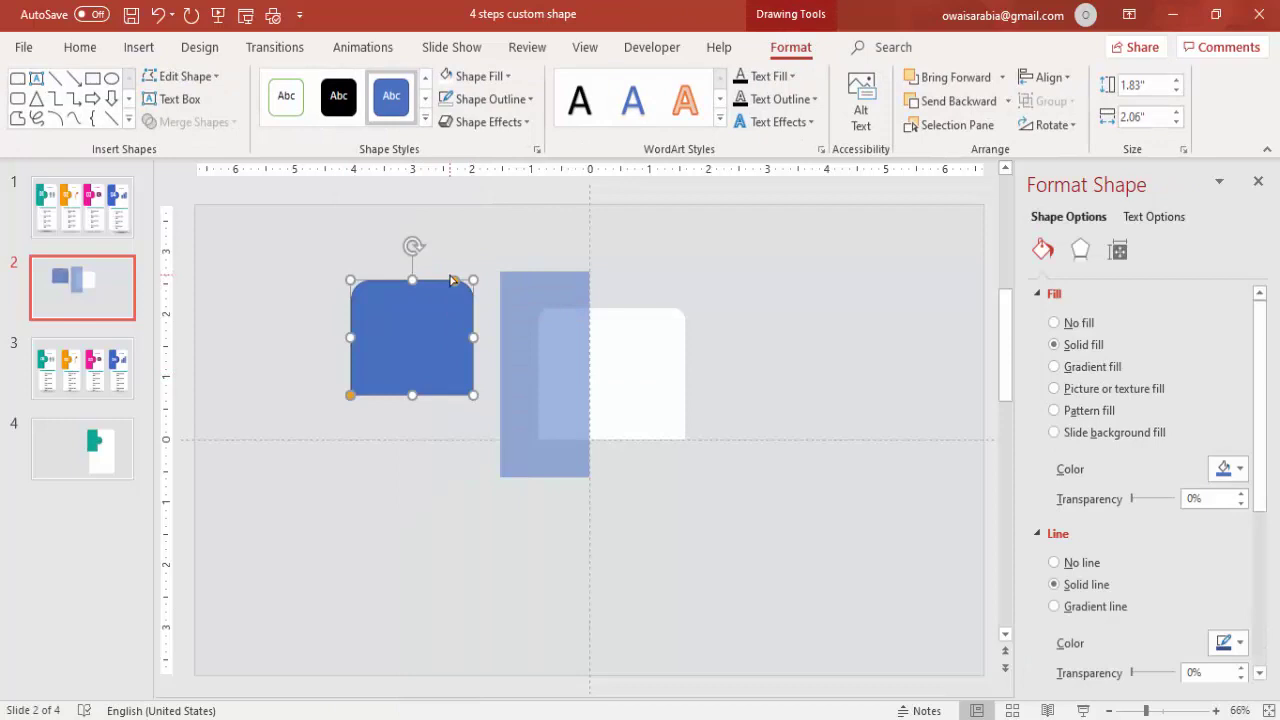
pyautogui.moveTo(452, 279); pyautogui.dragTo(391, 277)
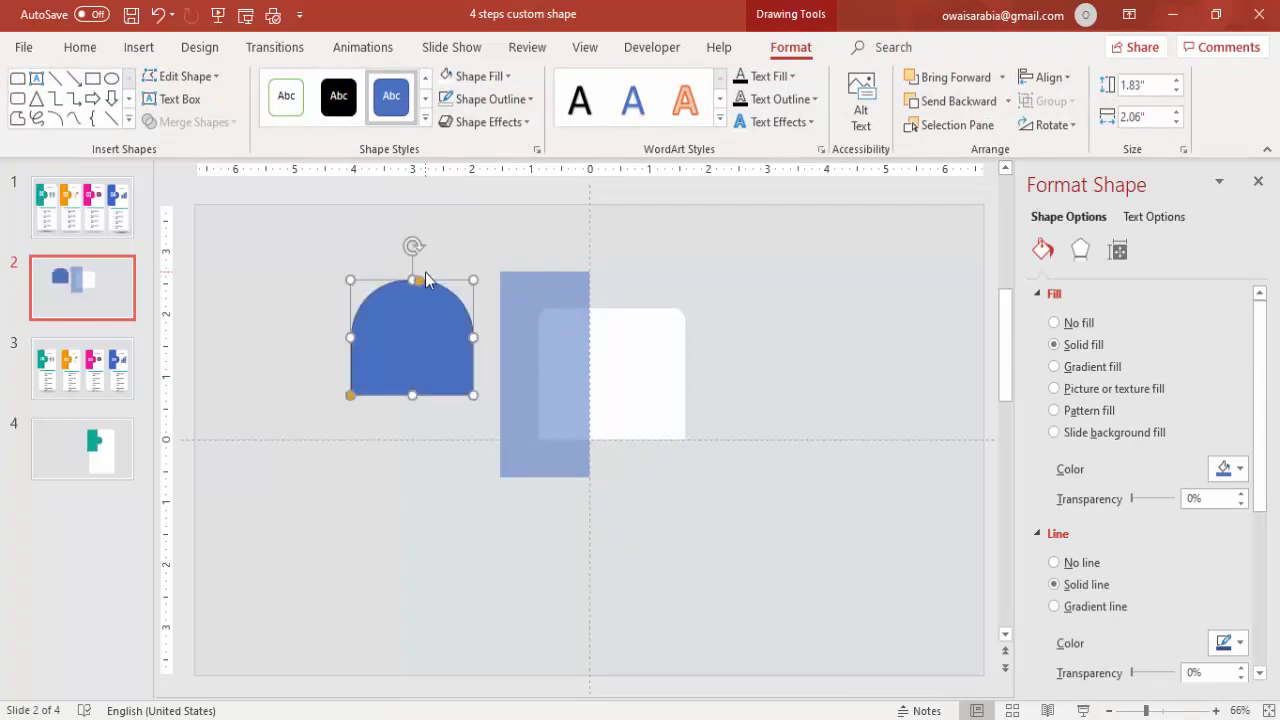
pyautogui.hotkey('alt', 'Right')
pyautogui.hotkey('alt', 'Right')
pyautogui.hotkey('alt', 'Right')
pyautogui.hotkey('alt', 'Right')
pyautogui.hotkey('alt', 'Right')
pyautogui.hotkey('alt', 'Right')
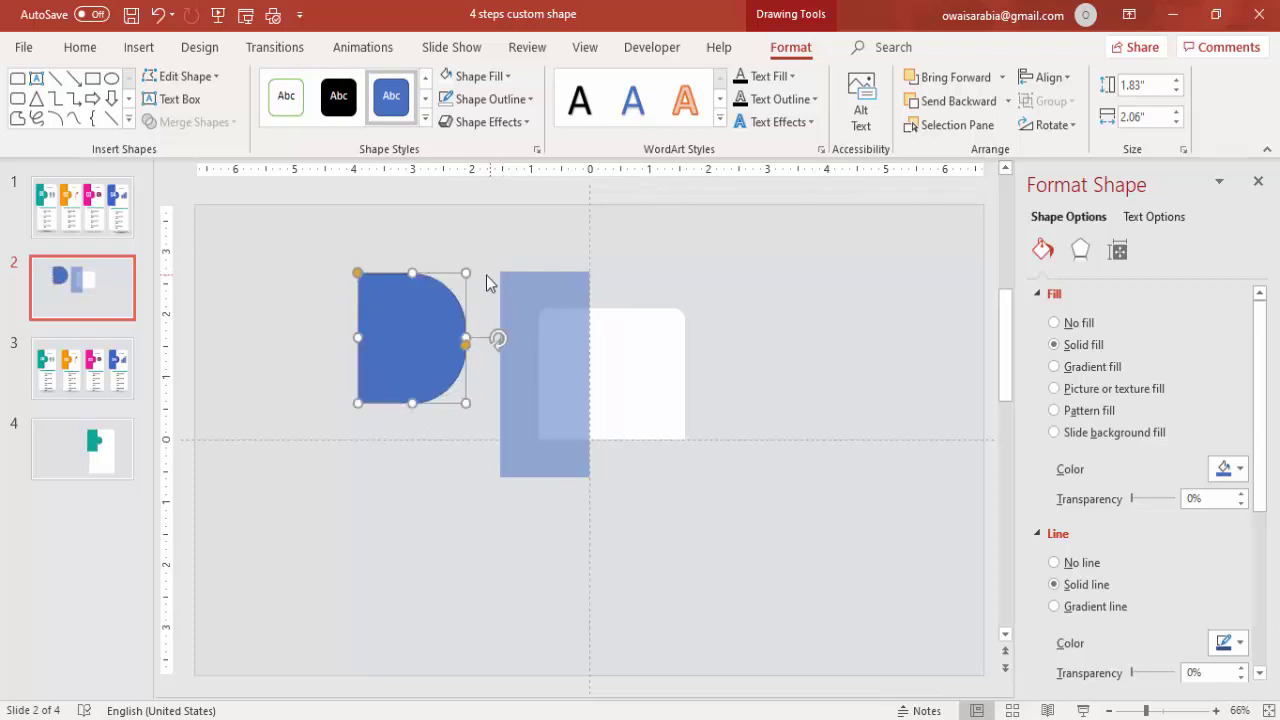
# - Resize the D to 0.82 by 0.93, move it onto the card's left edge, and remove its outline
pyautogui.moveTo(461, 273); pyautogui.dragTo(402, 344)
pyautogui.moveTo(390, 392); pyautogui.dragTo(592, 393)
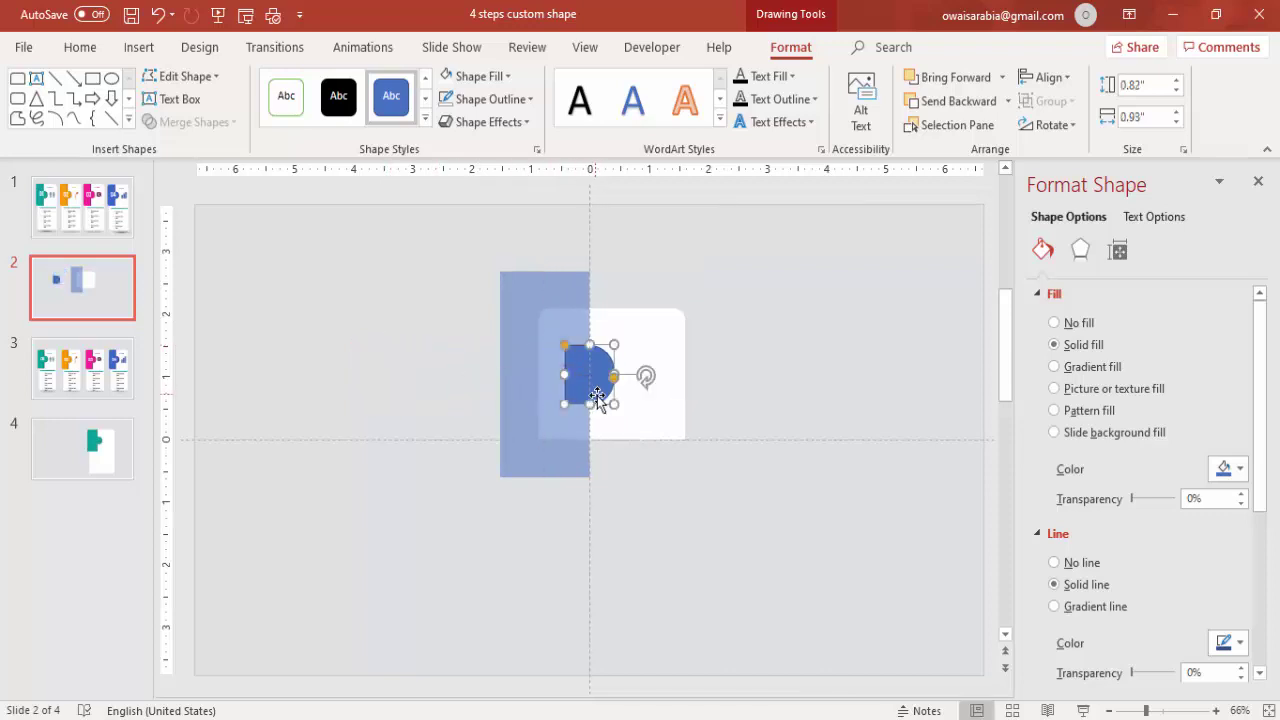
pyautogui.click(490, 99)
pyautogui.click(519, 317)
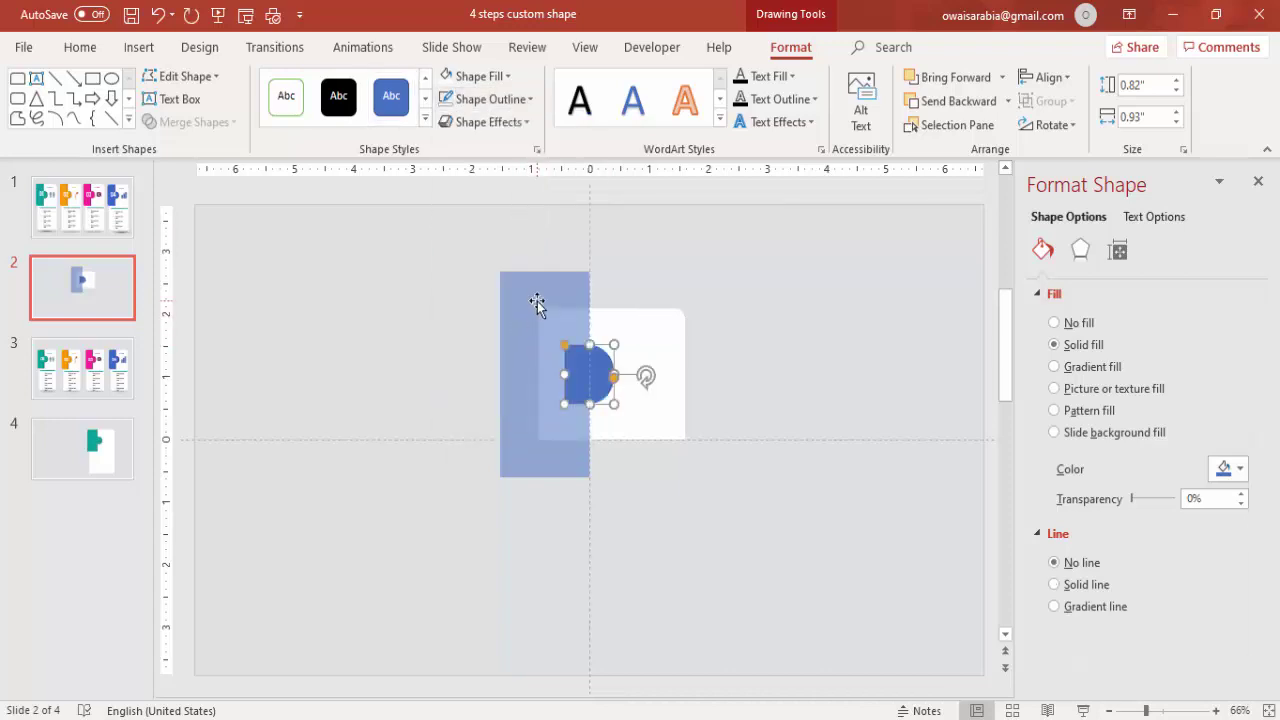
pyautogui.keyDown('shift'); pyautogui.click(537, 301); pyautogui.keyUp('shift')
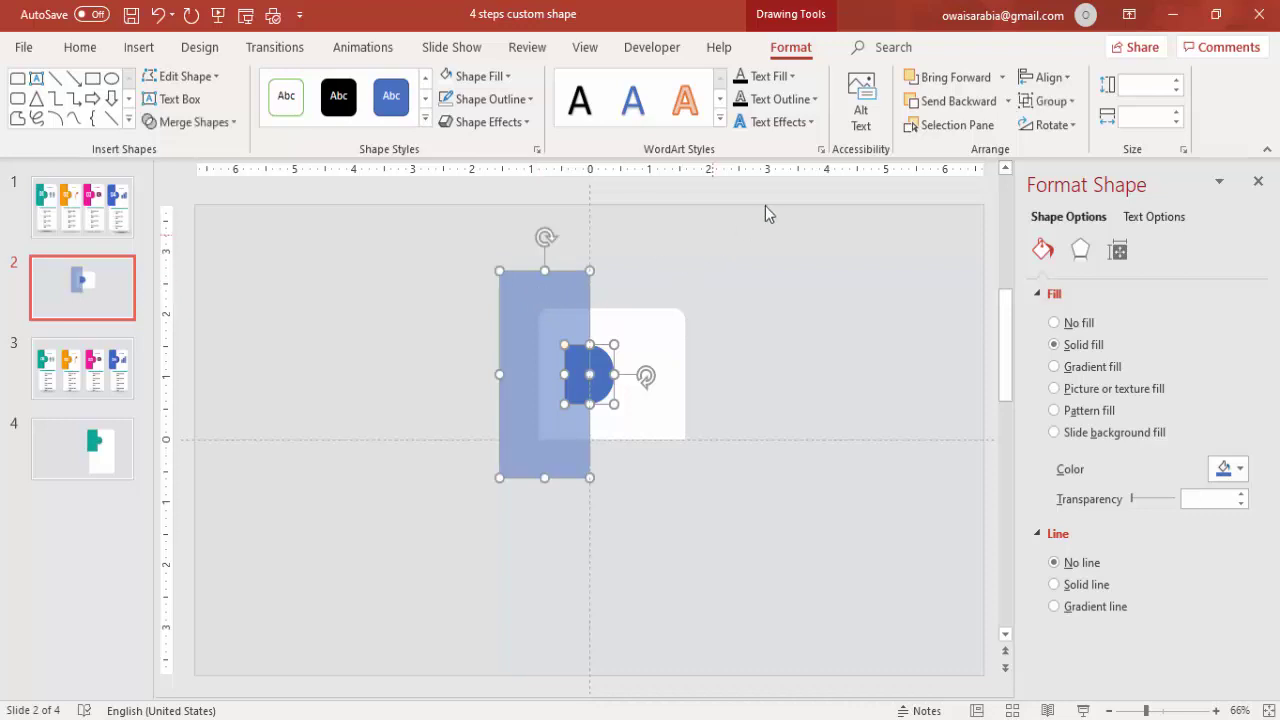
# - Align the blue rectangle and semicircle by their middles and Union them into one shape
pyautogui.click(1047, 77)
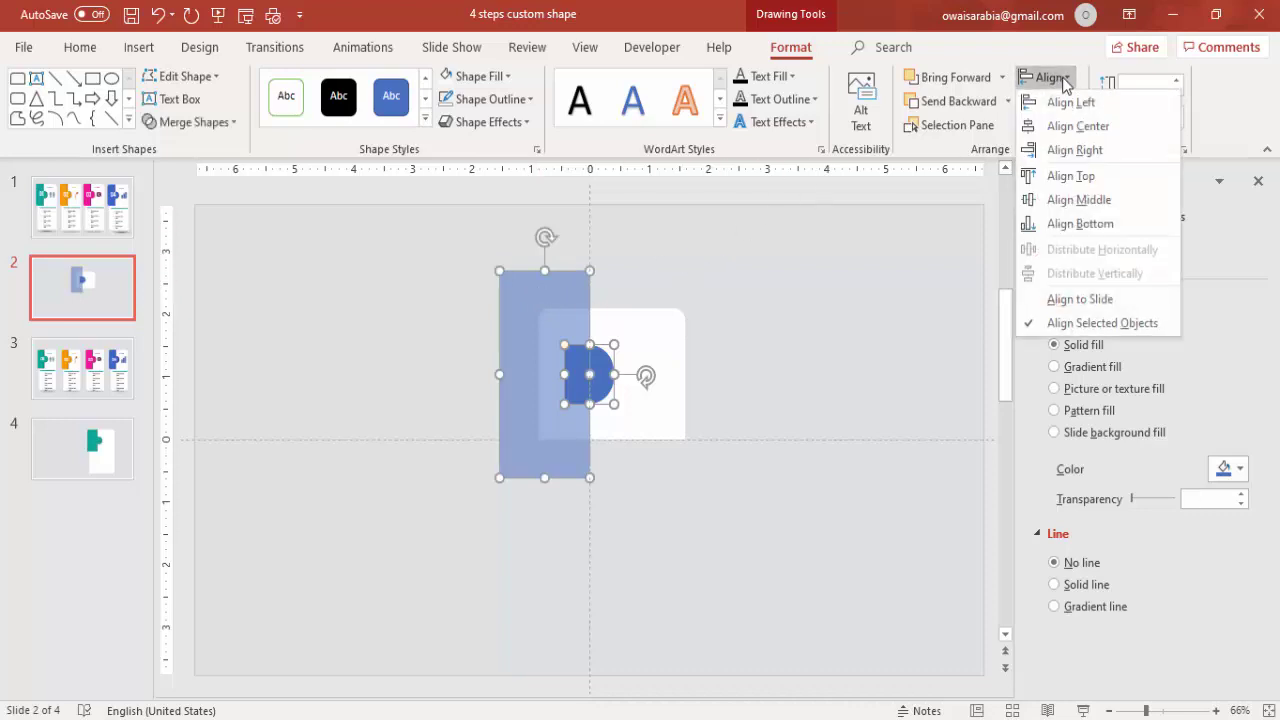
pyautogui.click(1068, 199)
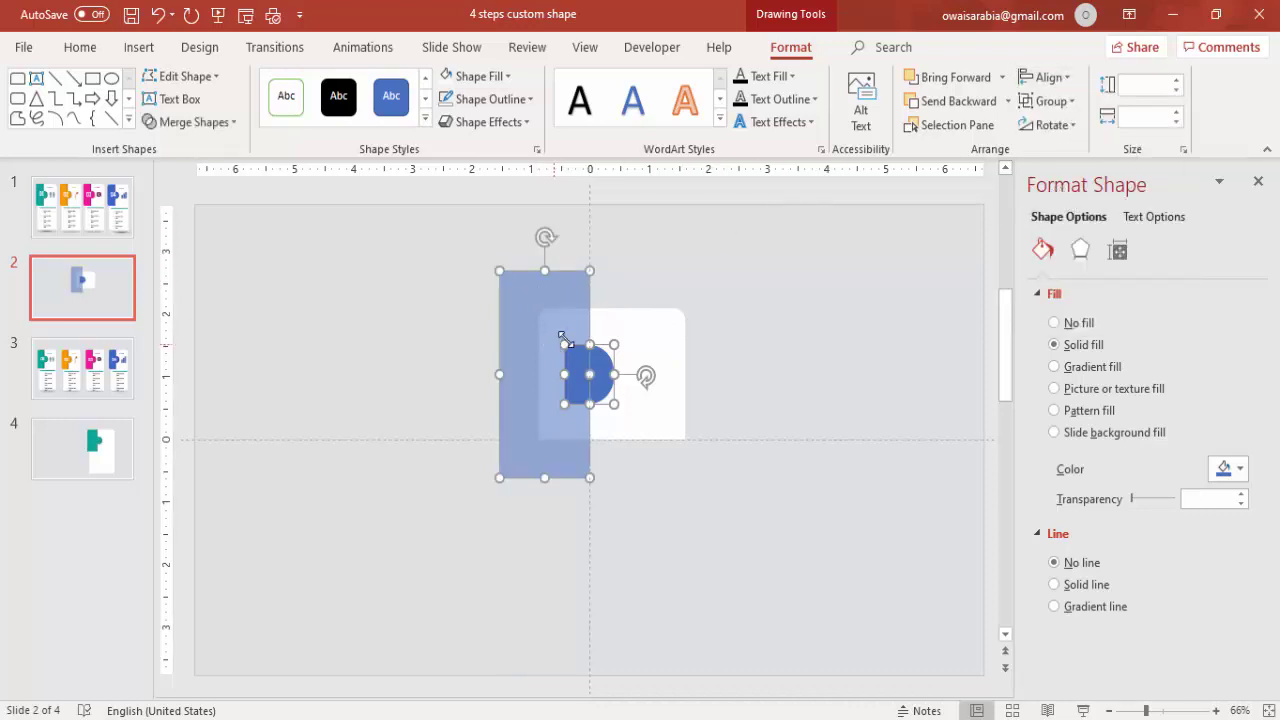
pyautogui.click(214, 121)
pyautogui.click(202, 145)
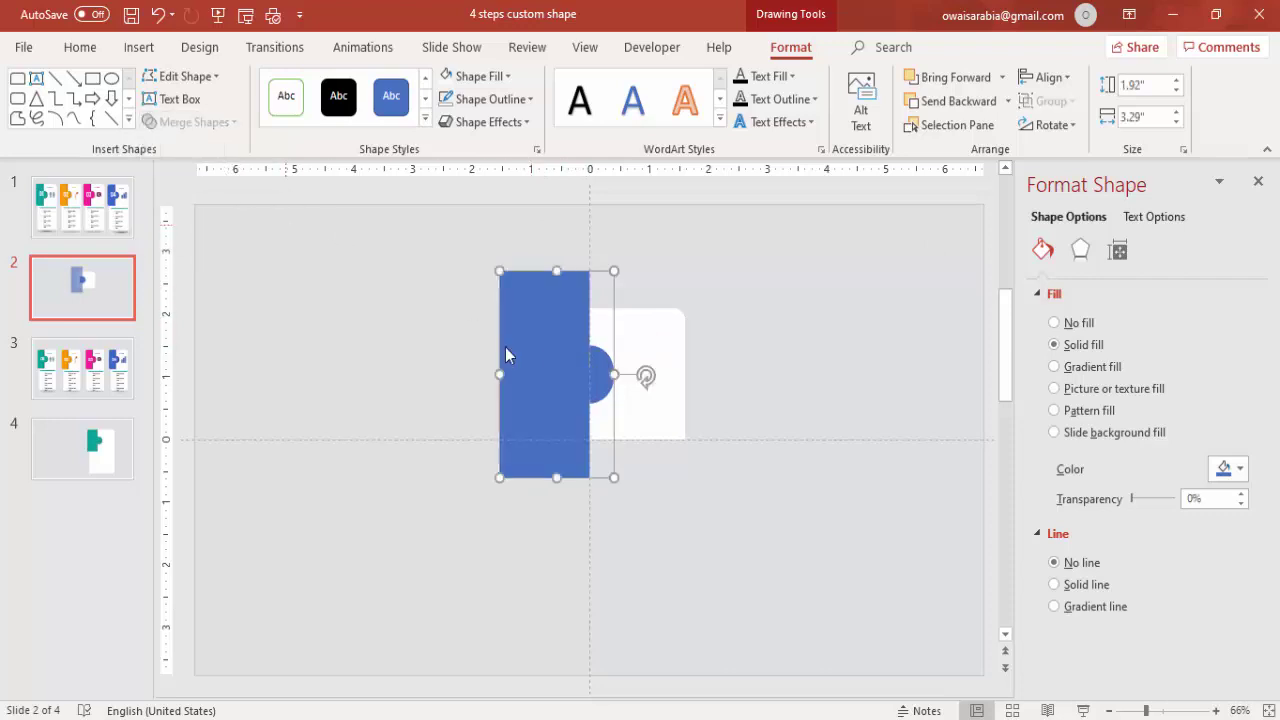
pyautogui.click(762, 341)
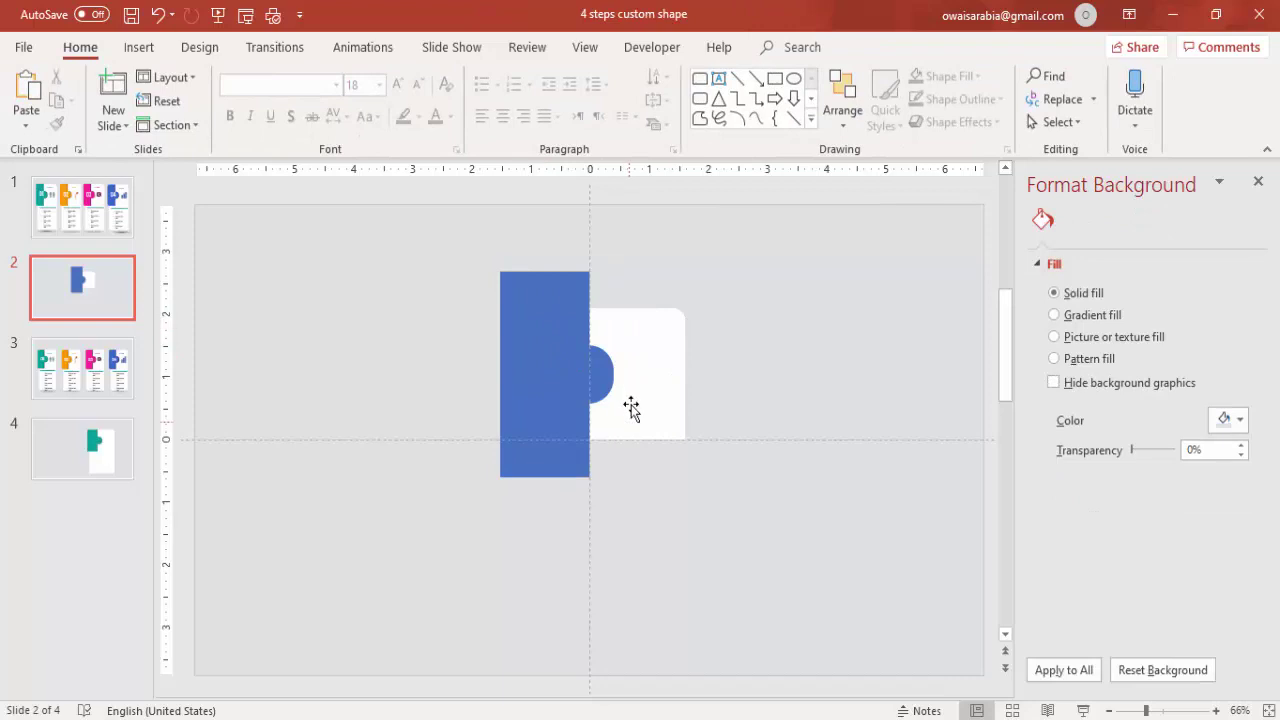
# - Subtract the merged blue shape from the white card to cut the notch
pyautogui.click(660, 347)
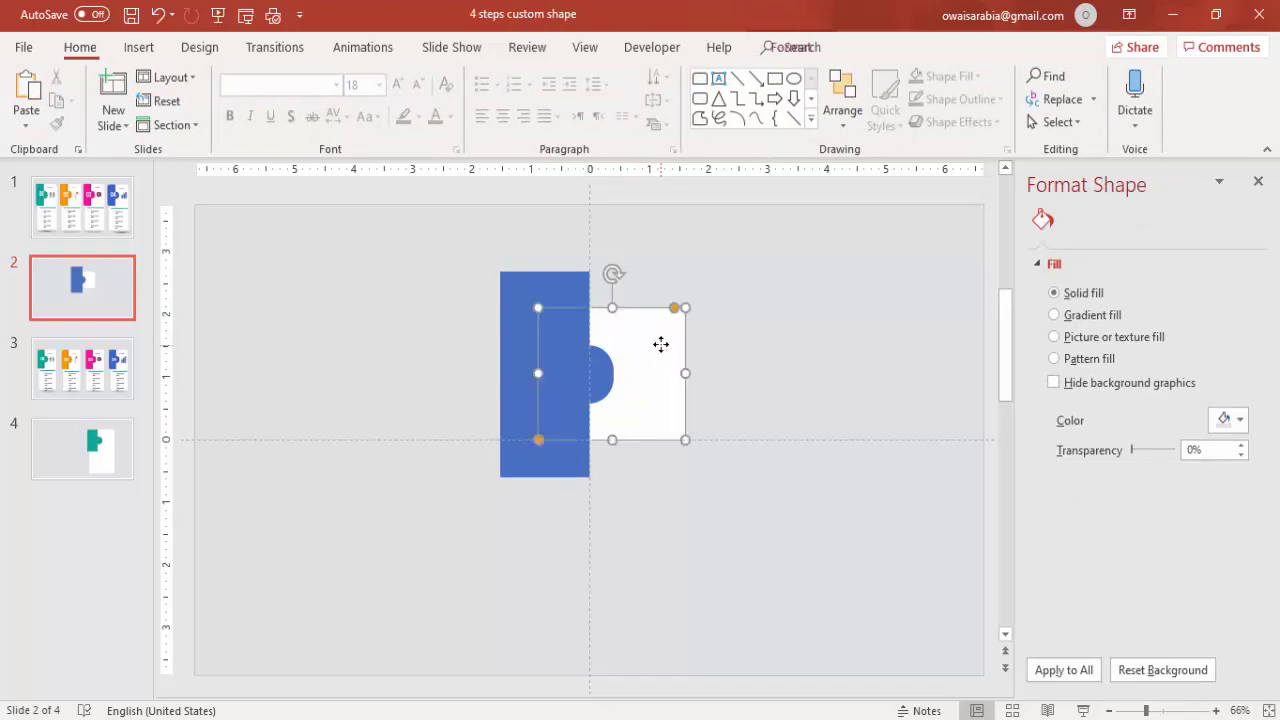
pyautogui.keyDown('shift'); pyautogui.click(556, 285); pyautogui.keyUp('shift')
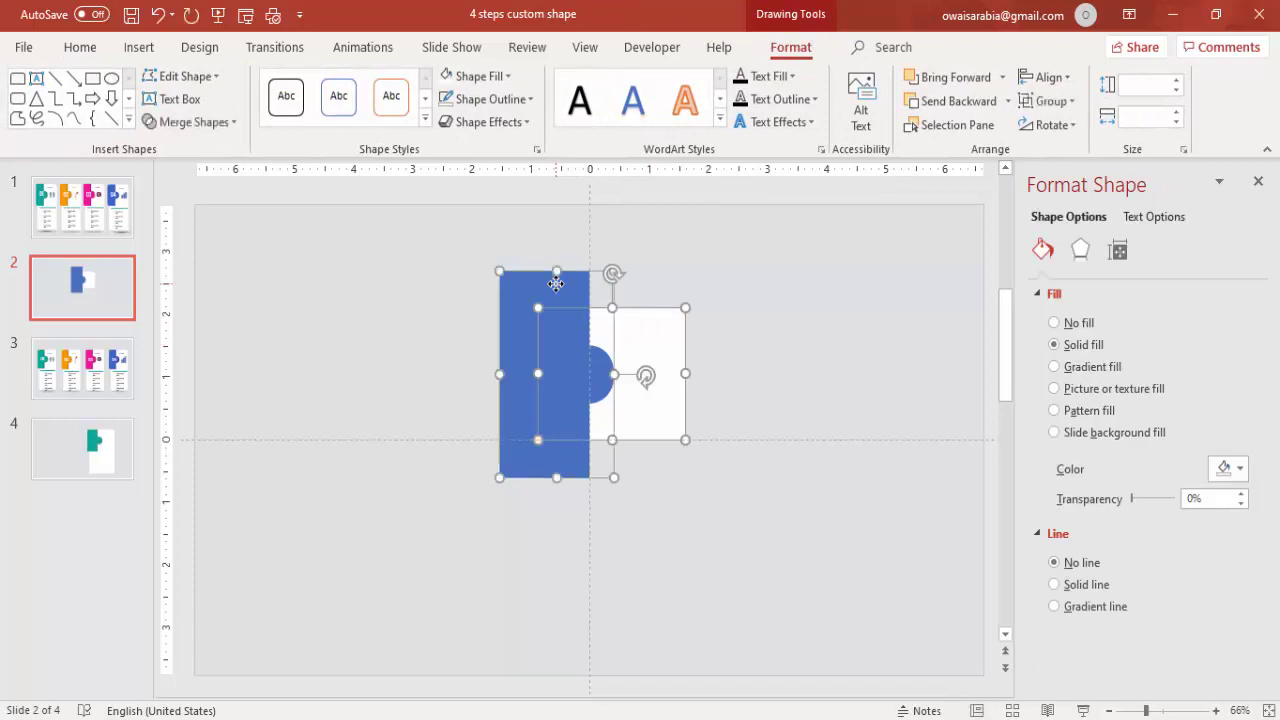
pyautogui.click(230, 123)
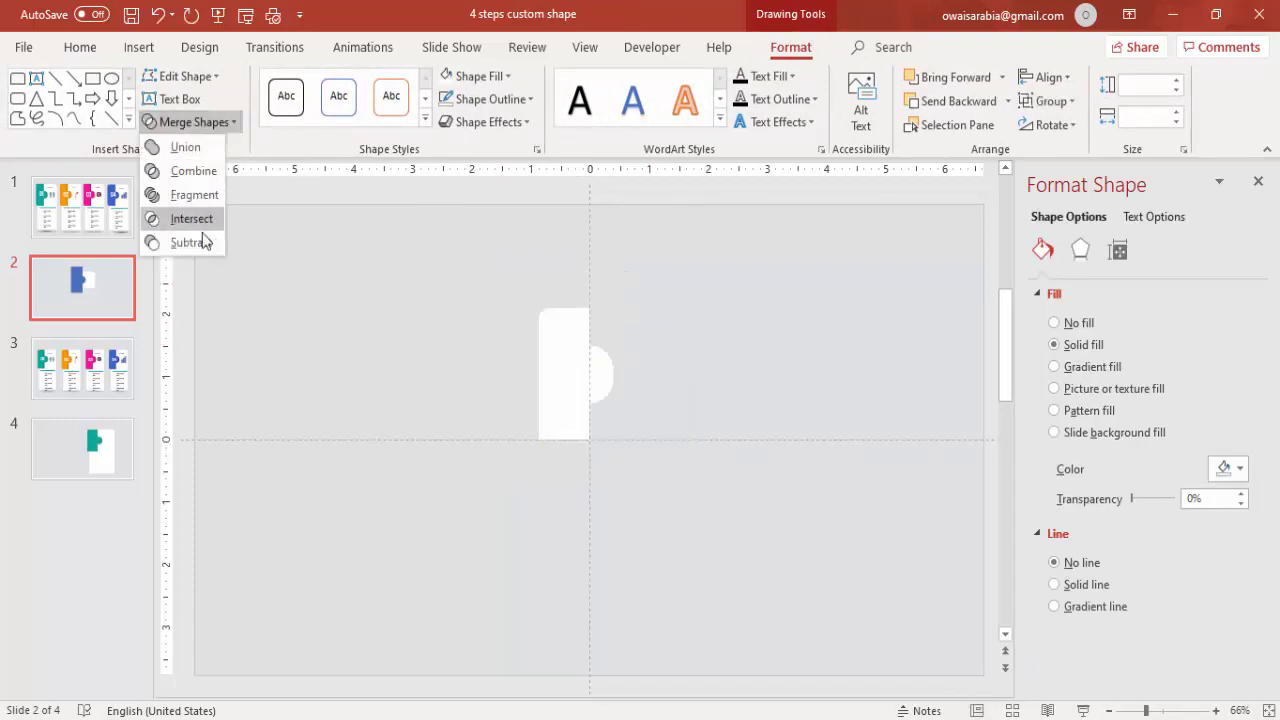
pyautogui.click(202, 241)
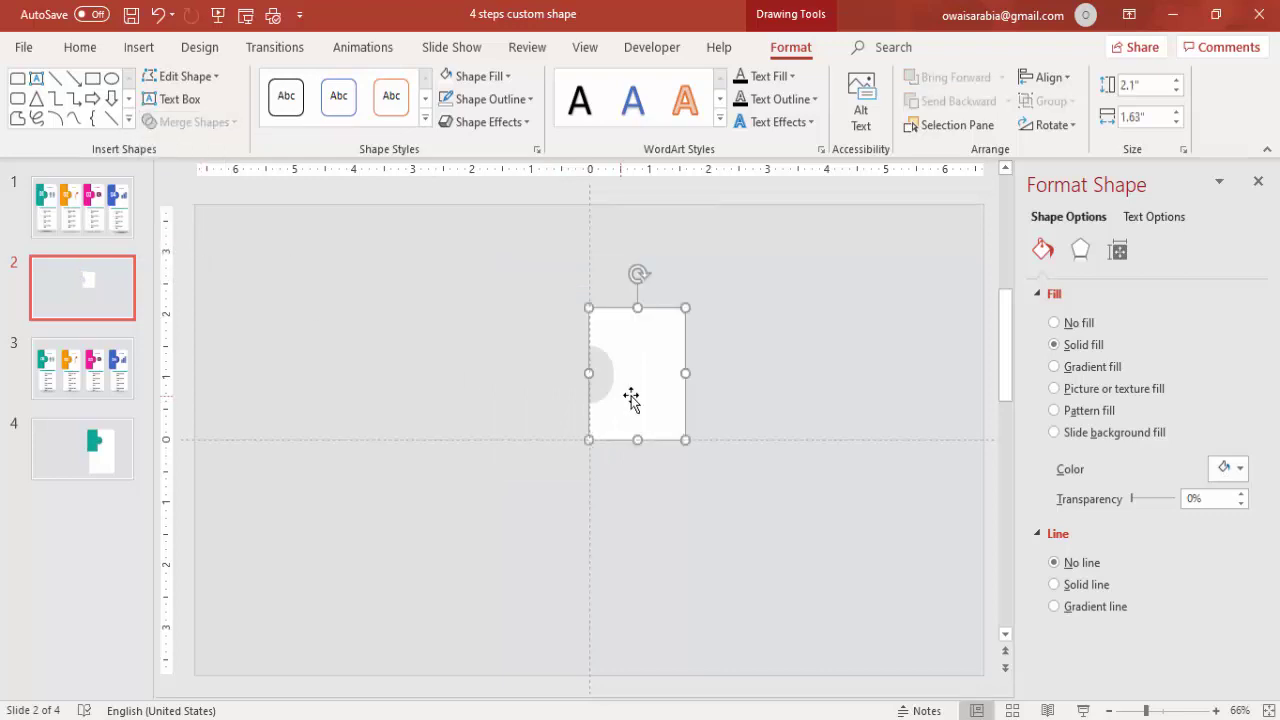
pyautogui.click(711, 400)
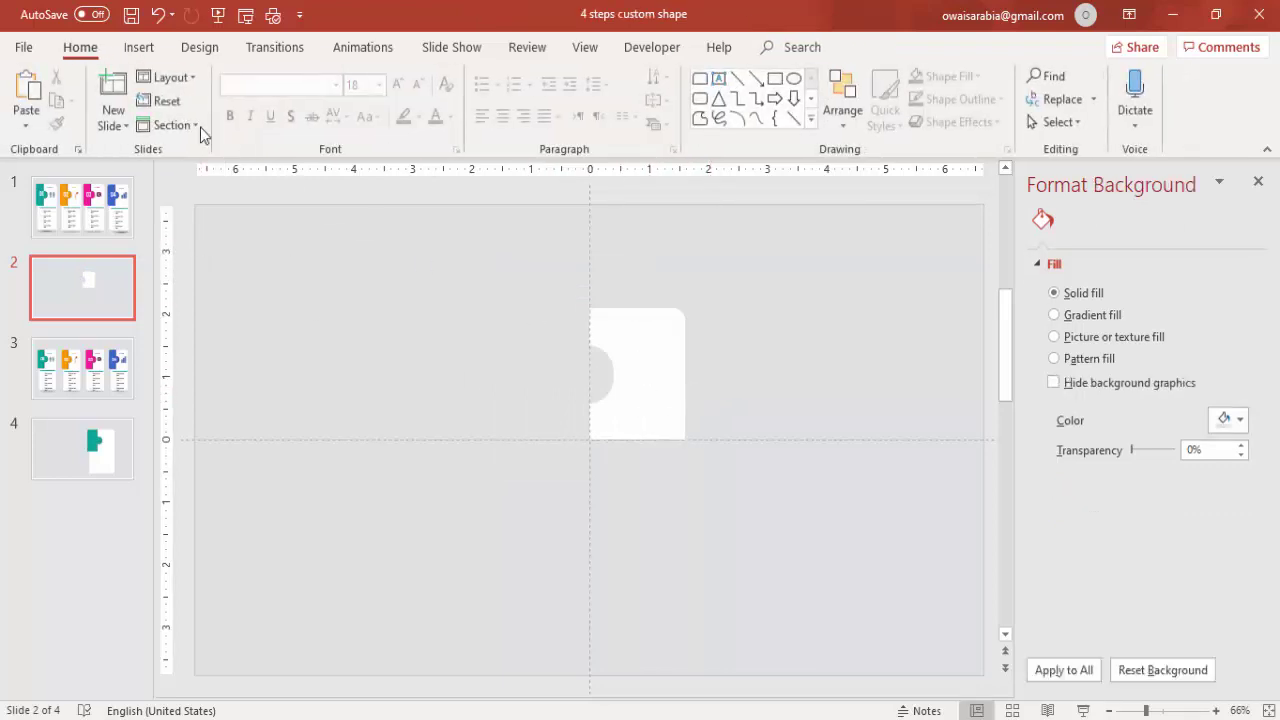
pyautogui.click(139, 47)
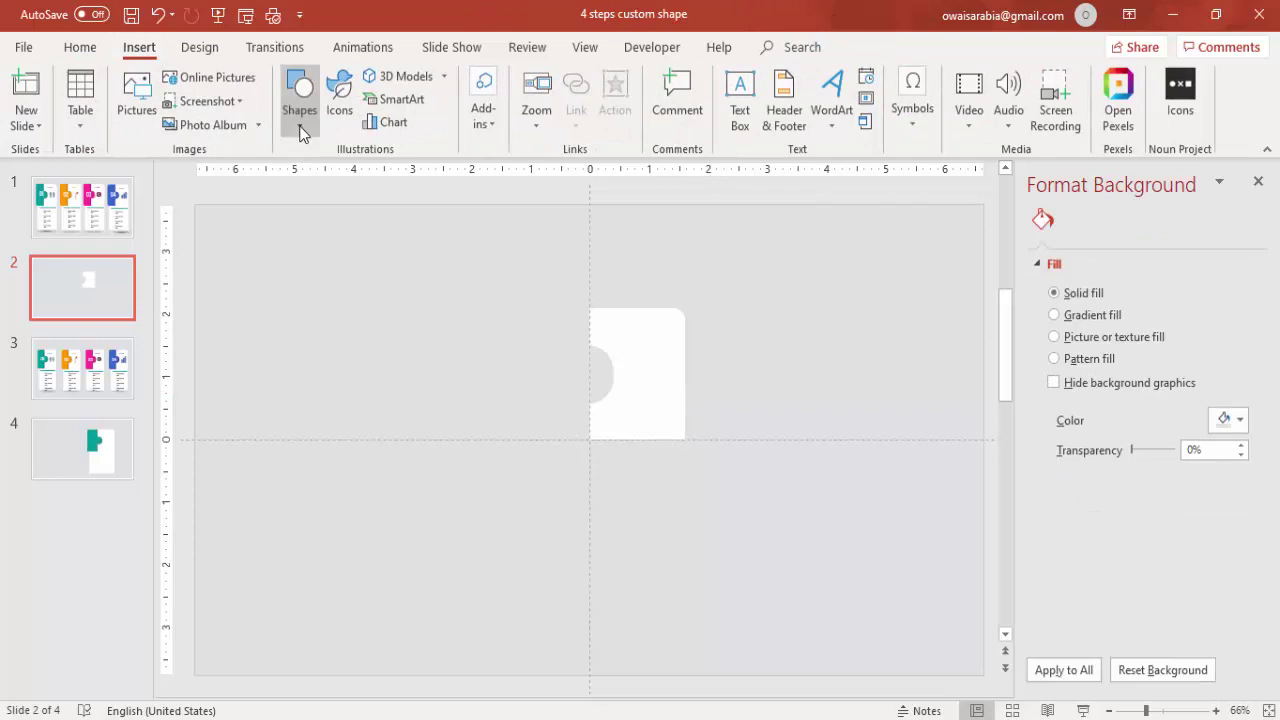
# - Draw a 3.31" by 2.23" white, outline-free rectangle directly beneath the notched card
pyautogui.click(300, 128)
pyautogui.click(347, 170)
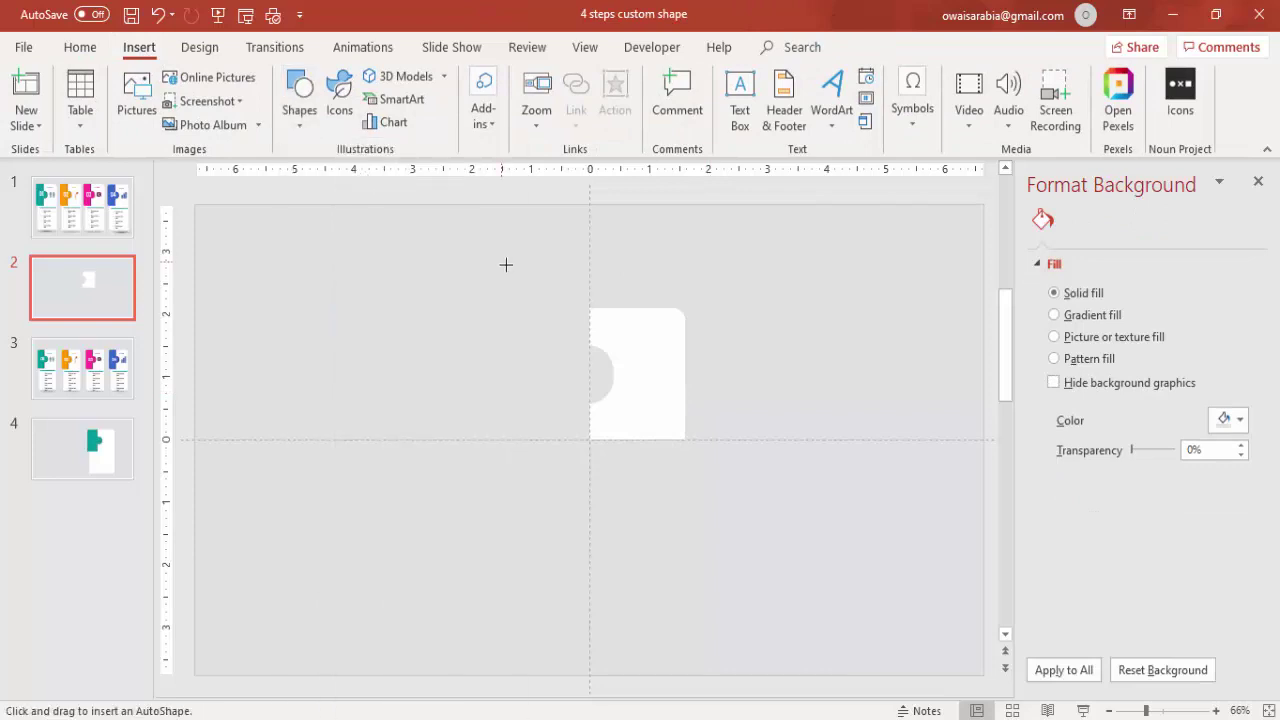
pyautogui.moveTo(686, 437)
pyautogui.mouseDown()
pyautogui.moveTo(503, 506)
pyautogui.moveTo(580, 644)
pyautogui.moveTo(553, 647)
pyautogui.mouseUp()
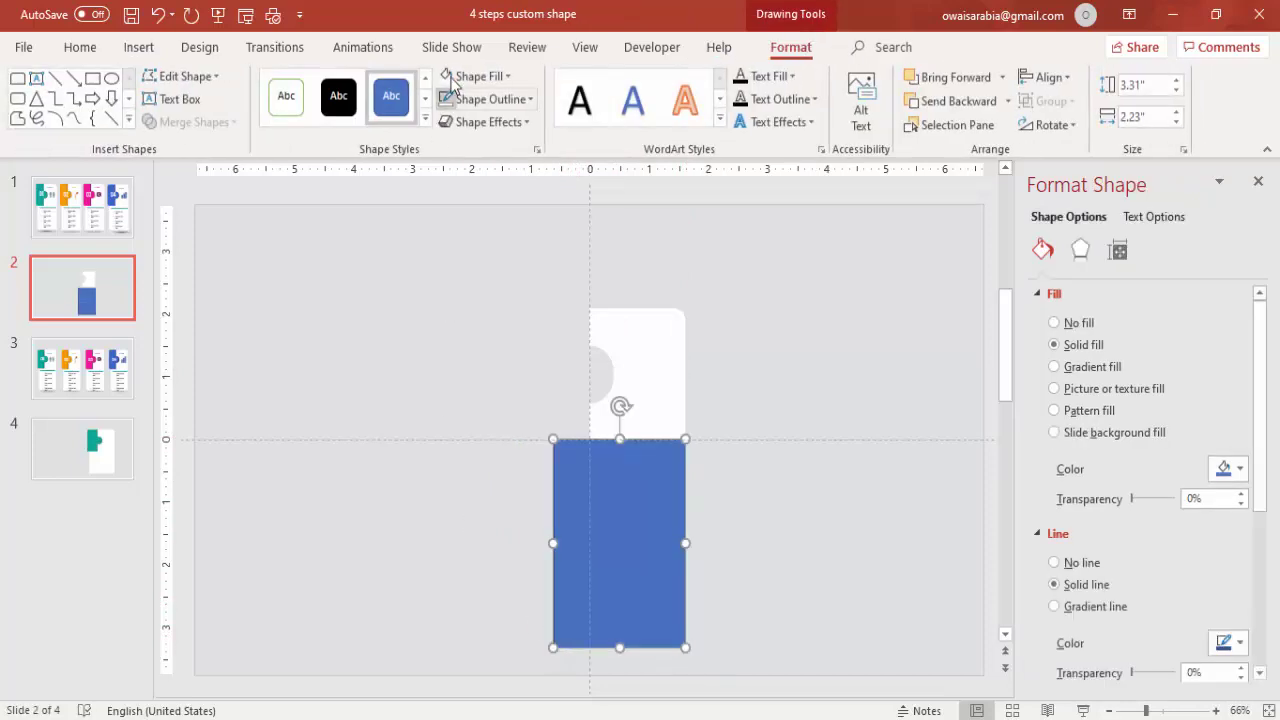
pyautogui.click(447, 78)
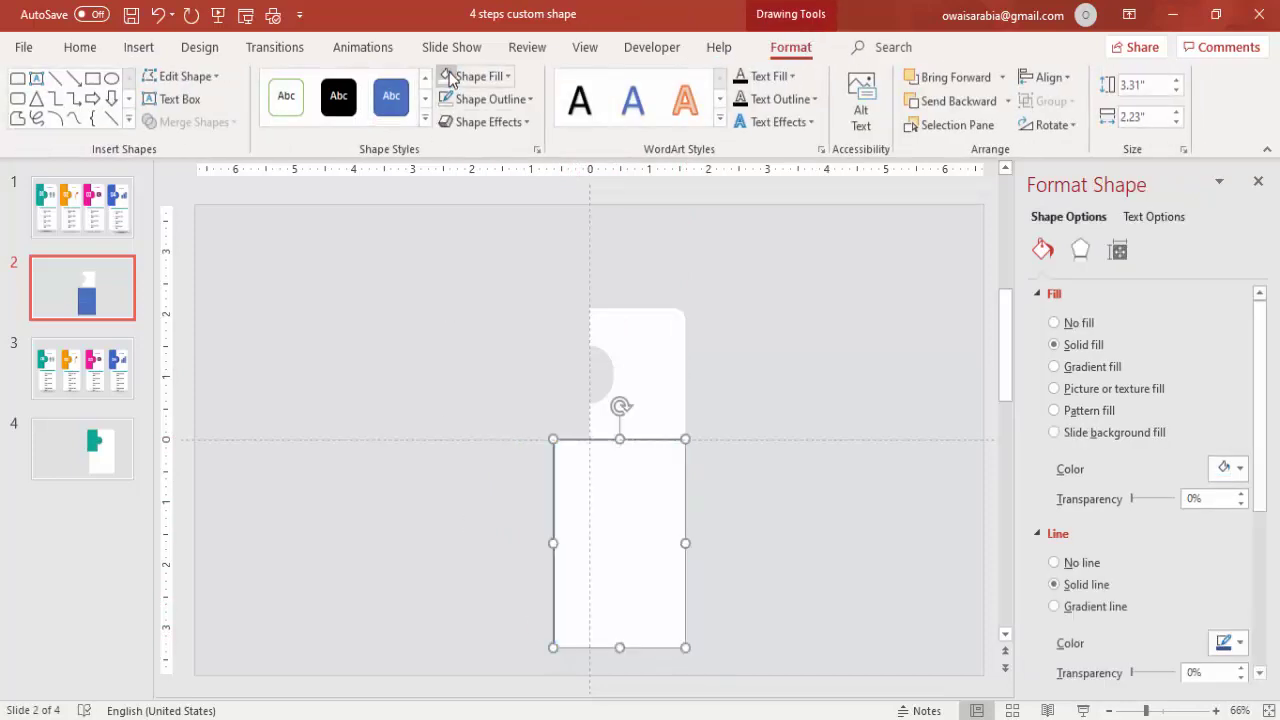
pyautogui.click(492, 99)
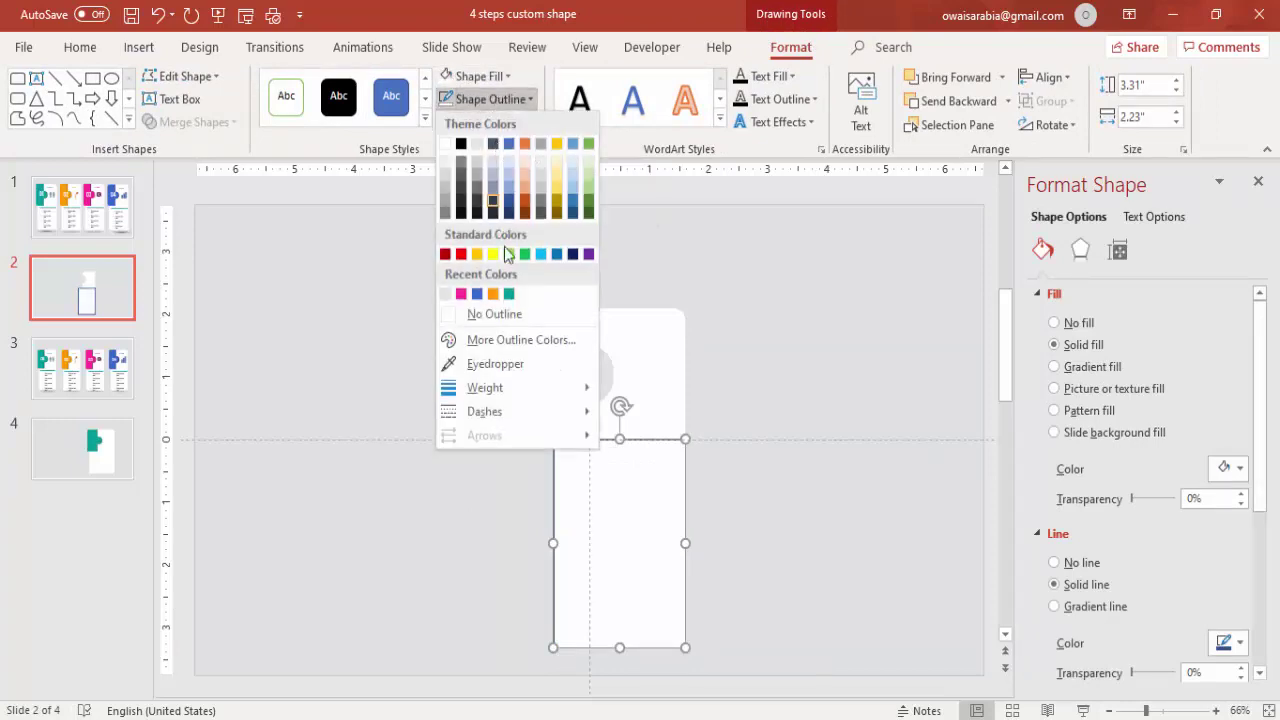
pyautogui.click(502, 313)
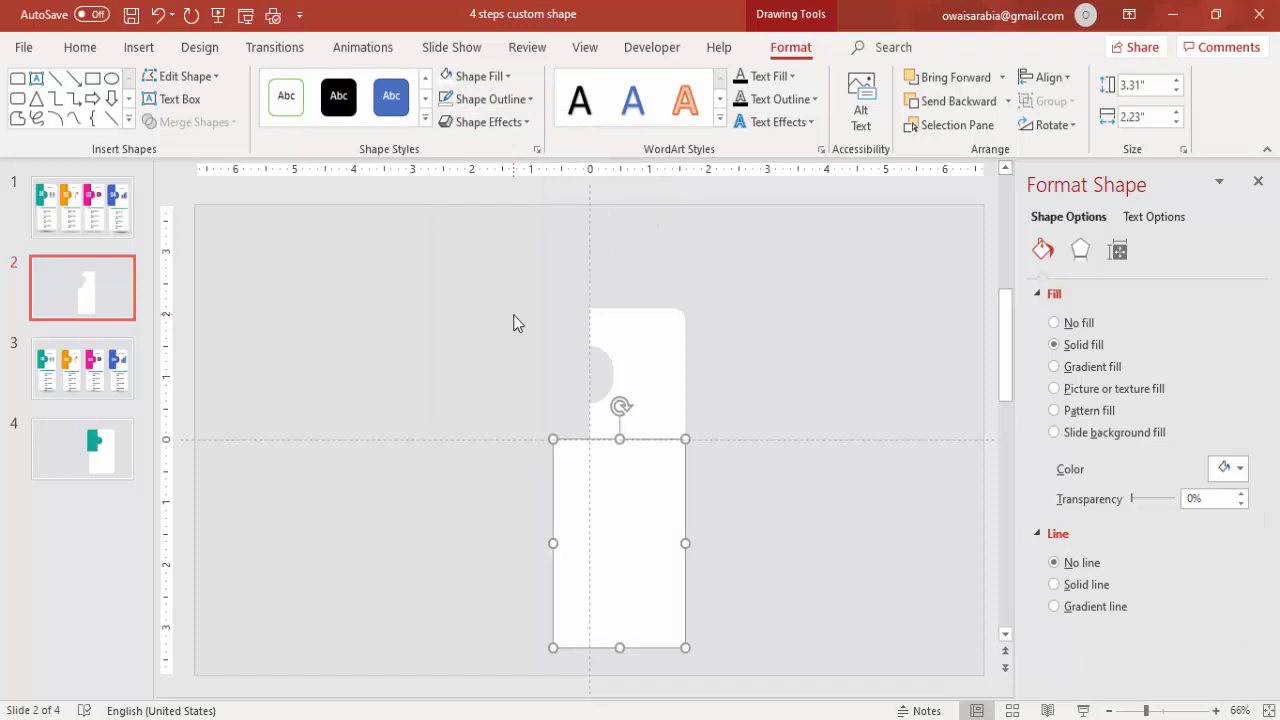
pyautogui.click(362, 207)
pyautogui.click(139, 48)
pyautogui.click(297, 120)
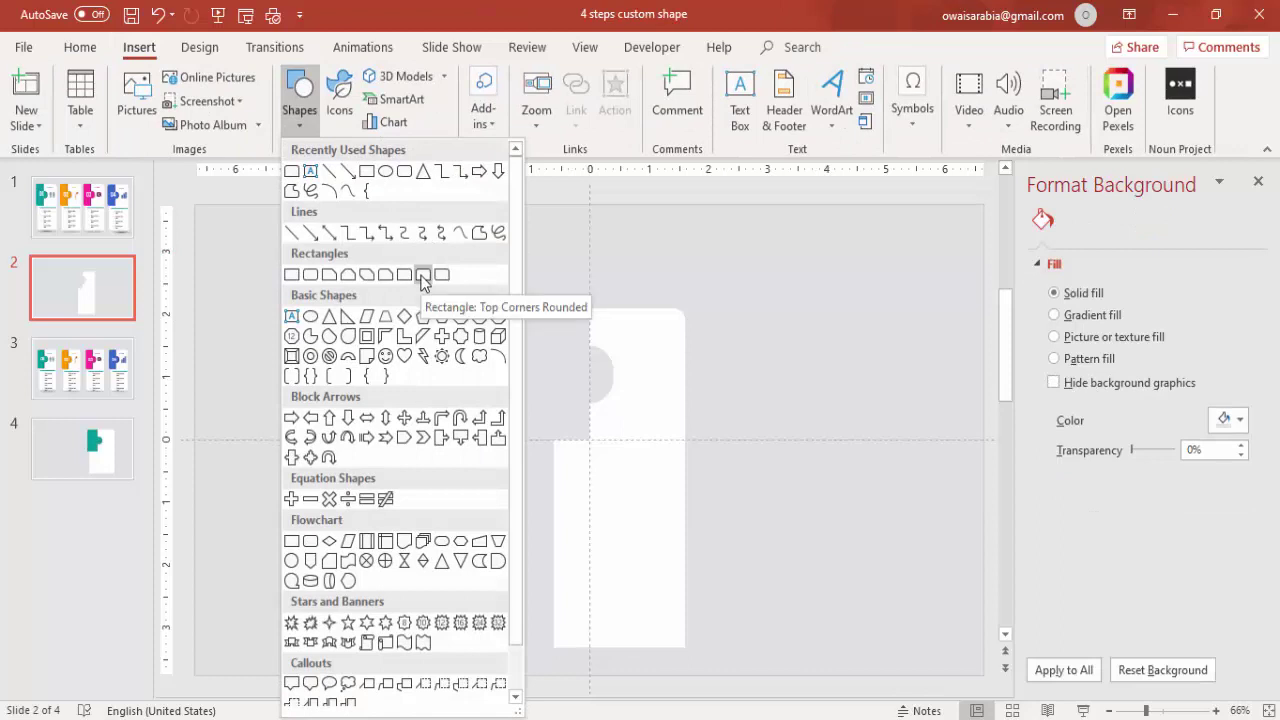
# - Draw a Top Corners Rounded tab over the card's left side and adjust its corner rounding
pyautogui.click(423, 275)
pyautogui.moveTo(628, 308); pyautogui.dragTo(535, 439)
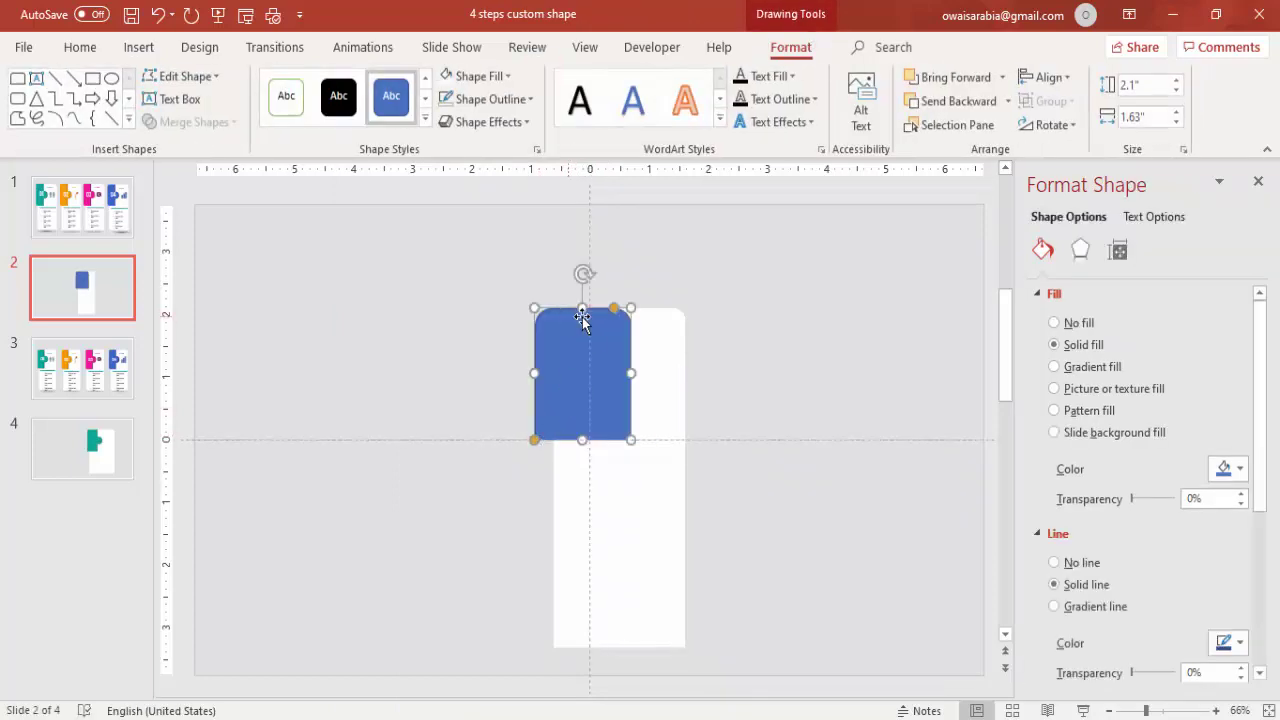
pyautogui.moveTo(616, 313); pyautogui.dragTo(615, 308)
pyautogui.moveTo(534, 440); pyautogui.dragTo(543, 447)
# - Make the tab teal with no outline and send it behind the white card
pyautogui.click(500, 99)
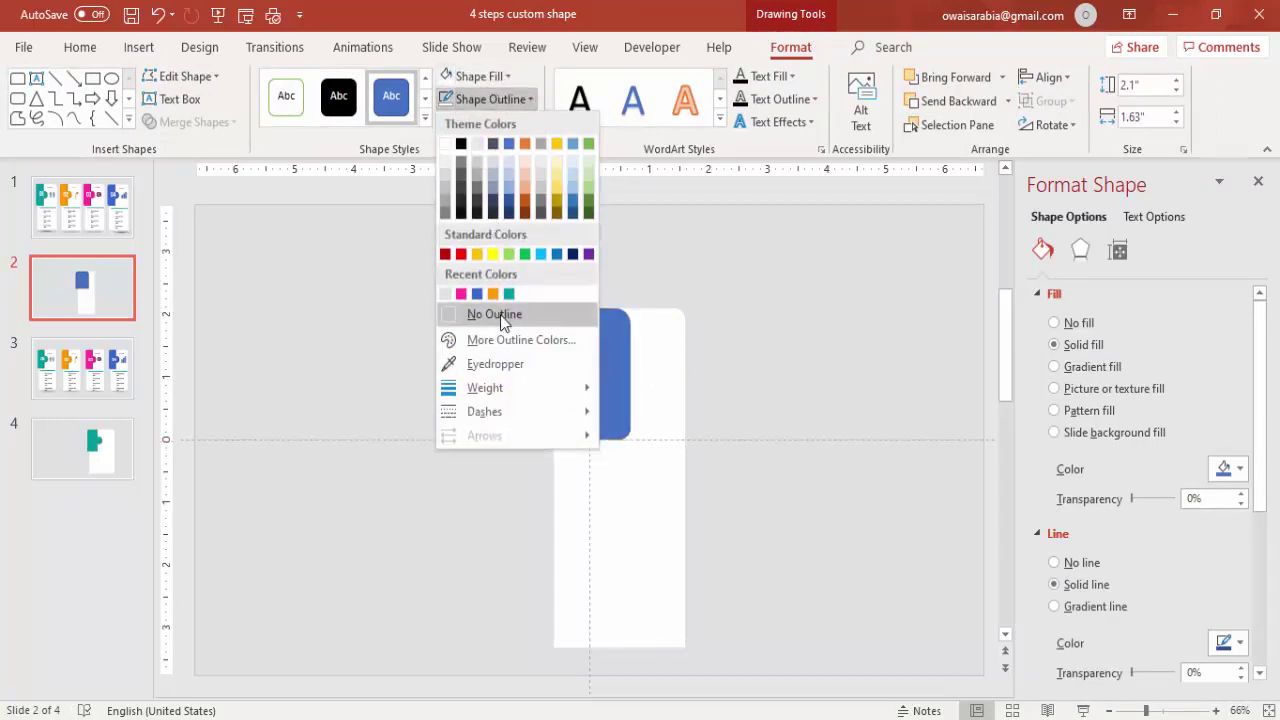
pyautogui.click(500, 314)
pyautogui.click(485, 77)
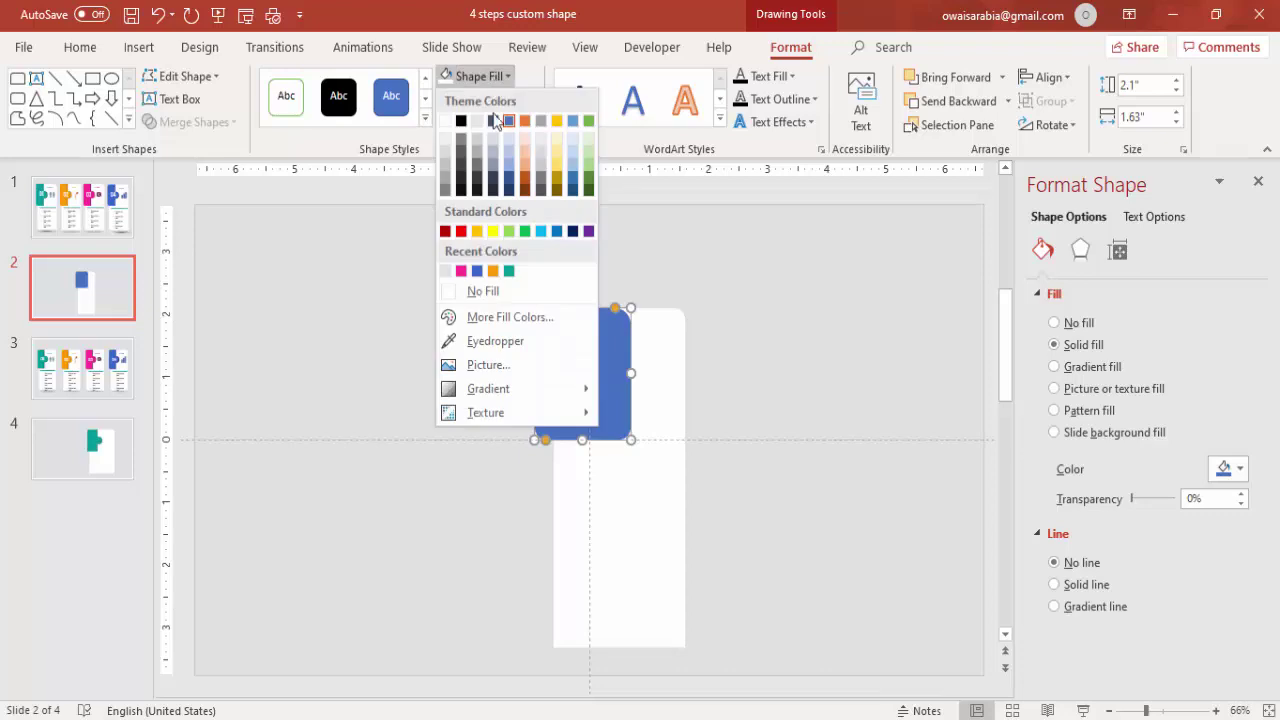
pyautogui.click(509, 271)
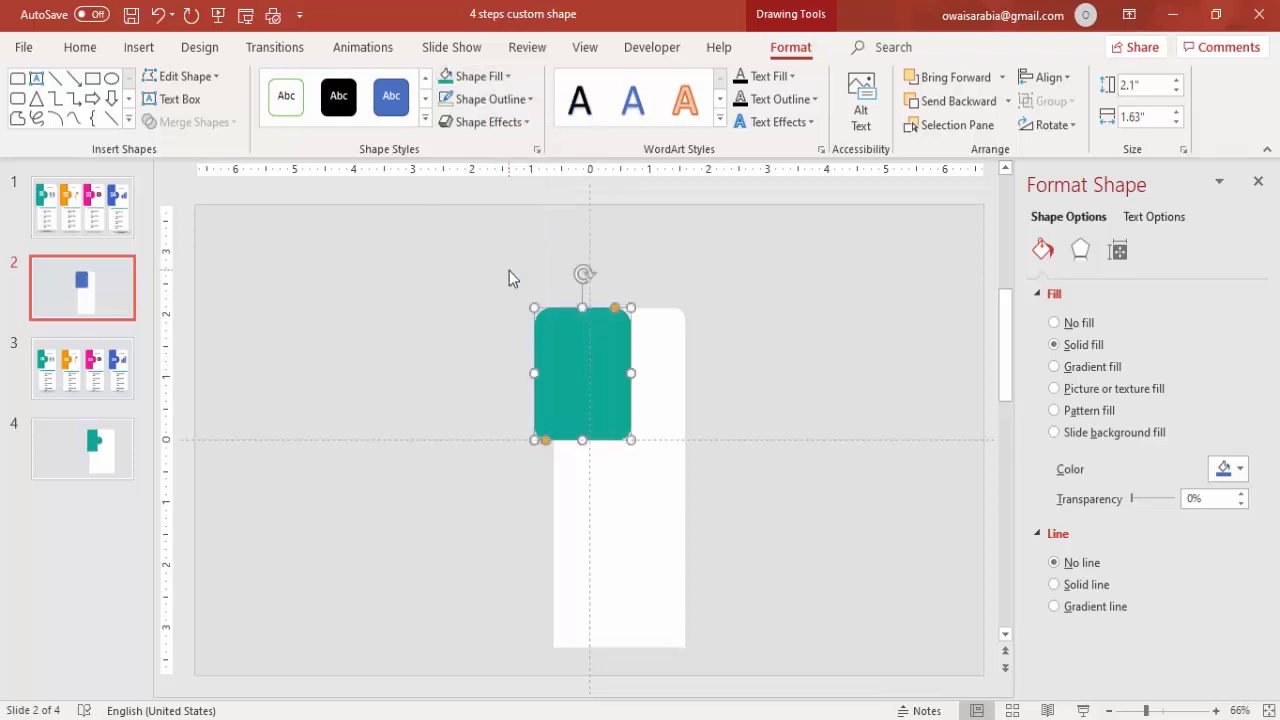
pyautogui.click(1007, 101)
pyautogui.click(982, 147)
pyautogui.click(803, 323)
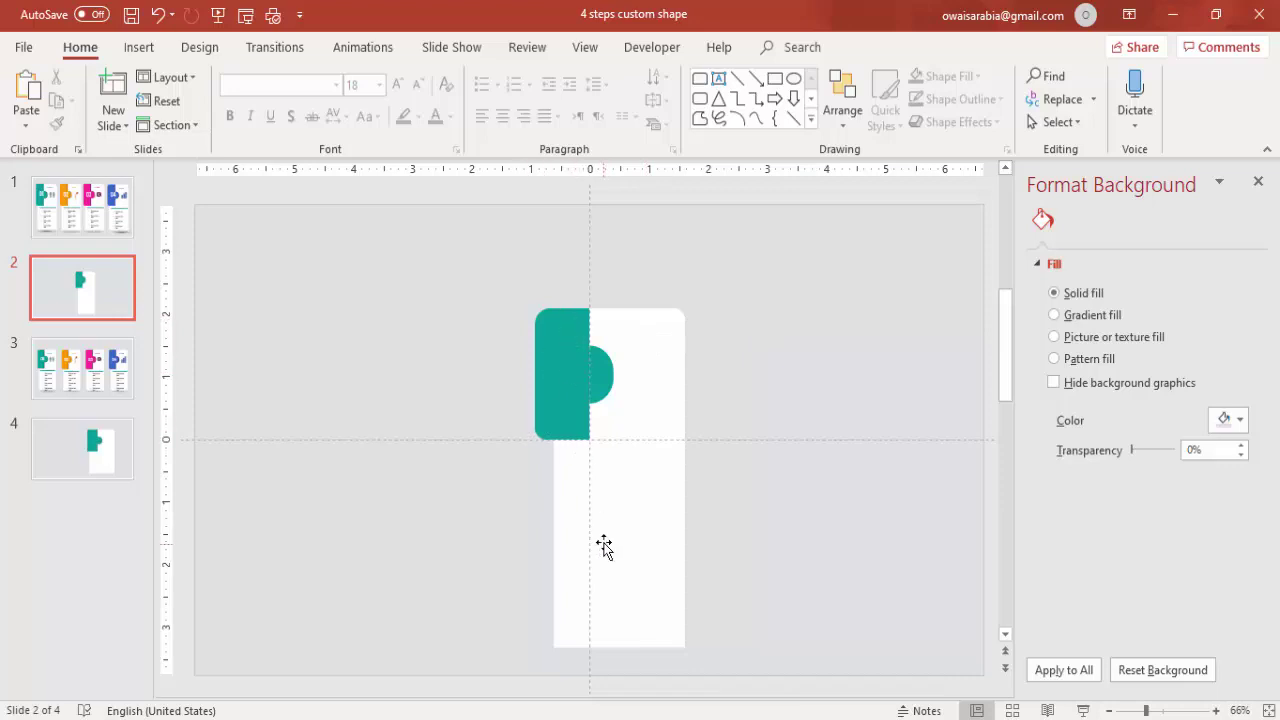
# - Duplicate the notched card as a semi-transparent grey copy with 4 pt soft edges
pyautogui.click(642, 348)
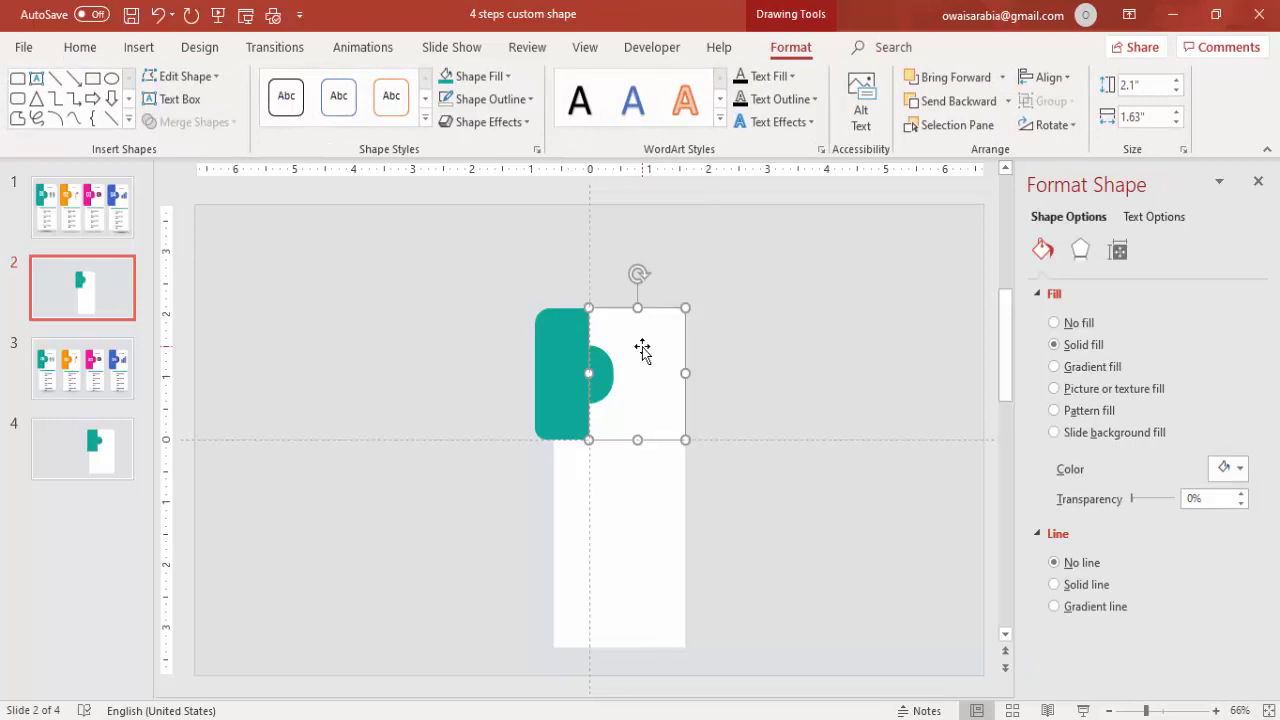
pyautogui.moveTo(646, 346); pyautogui.dragTo(800, 336)
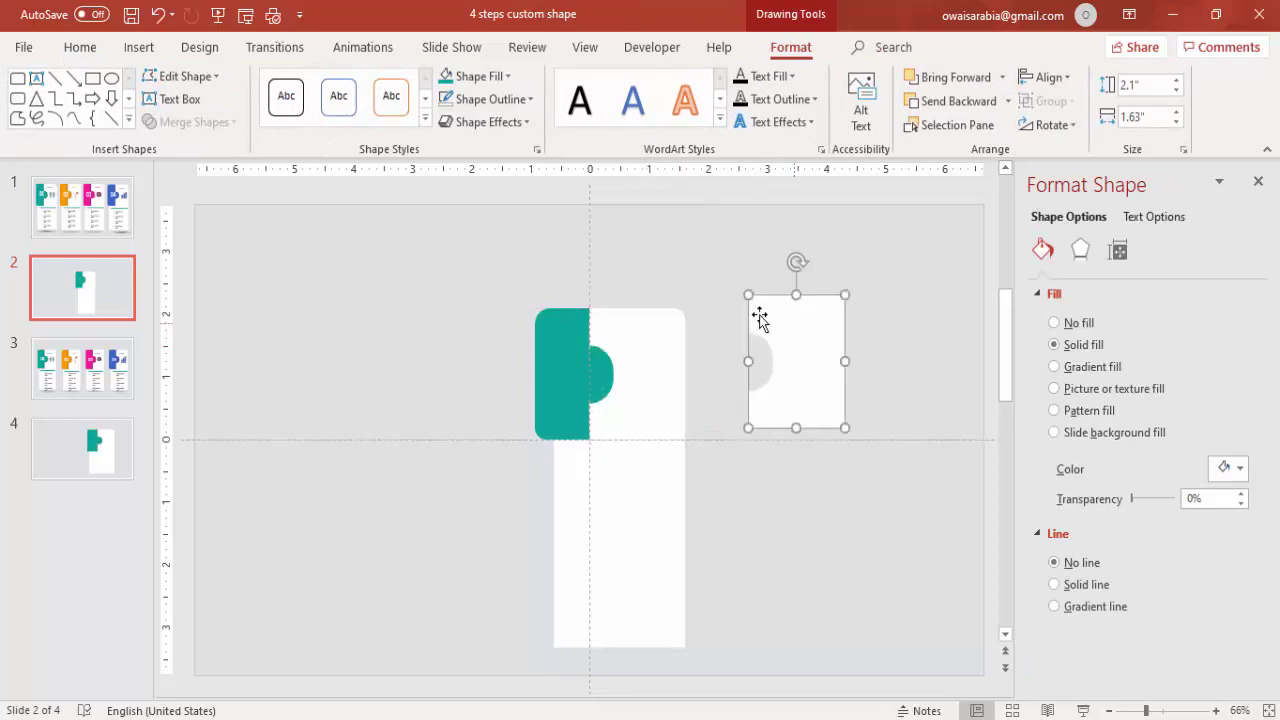
pyautogui.click(488, 77)
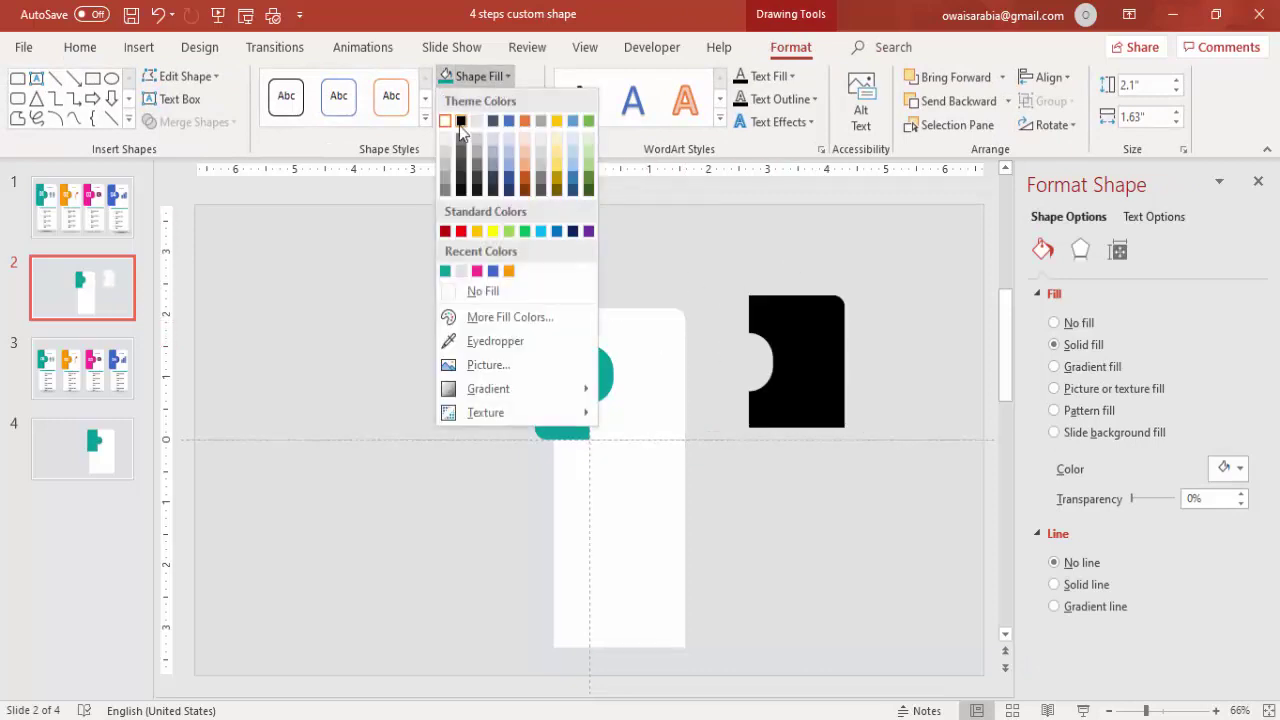
pyautogui.click(461, 124)
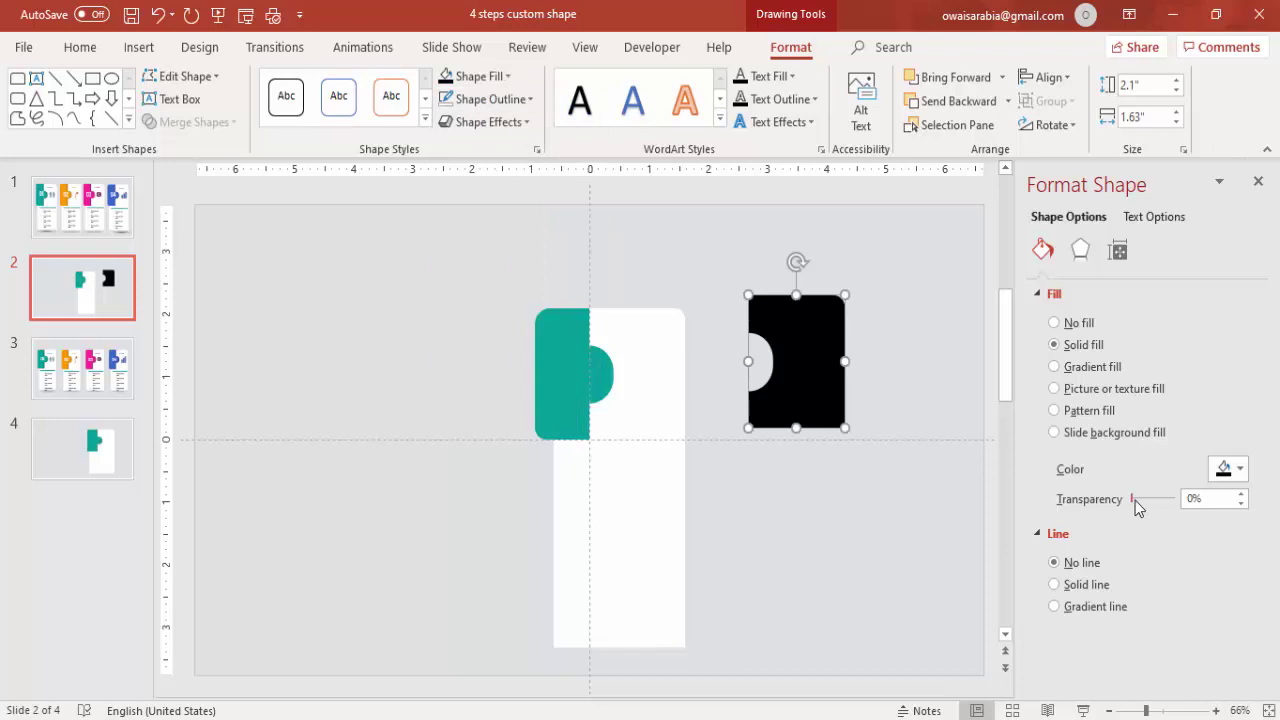
pyautogui.moveTo(1135, 500); pyautogui.dragTo(1162, 500)
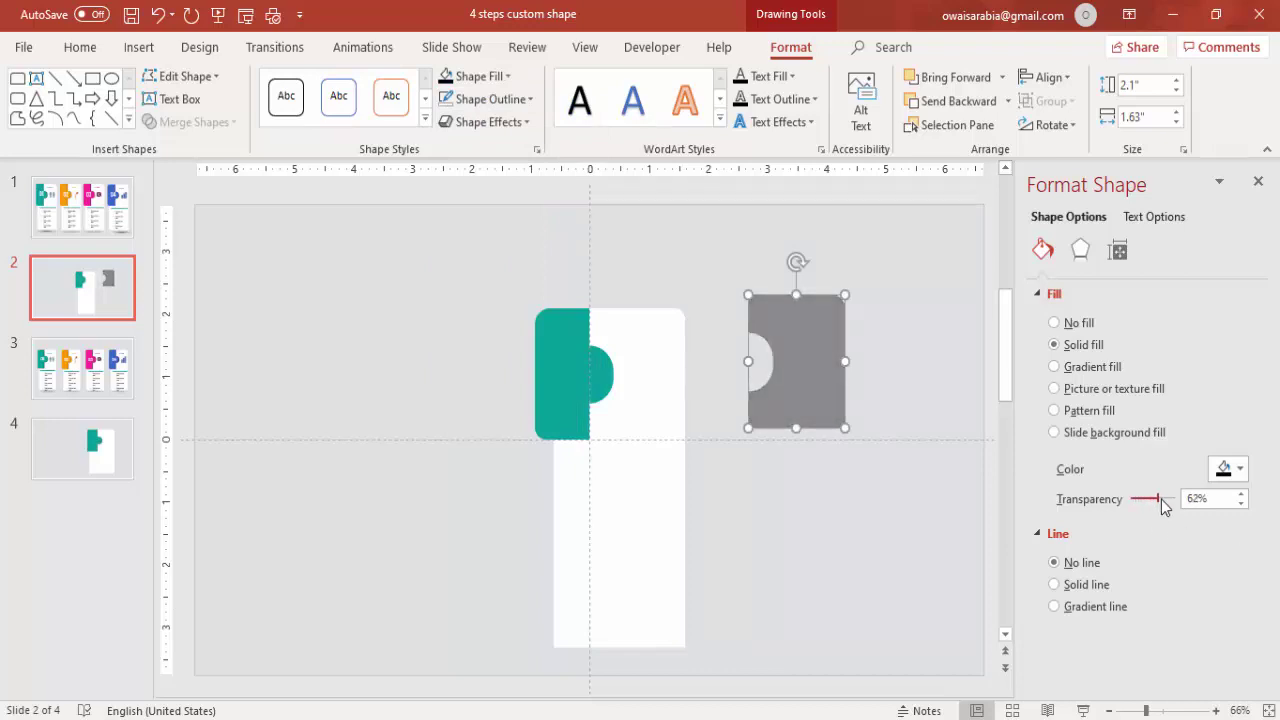
pyautogui.click(1079, 252)
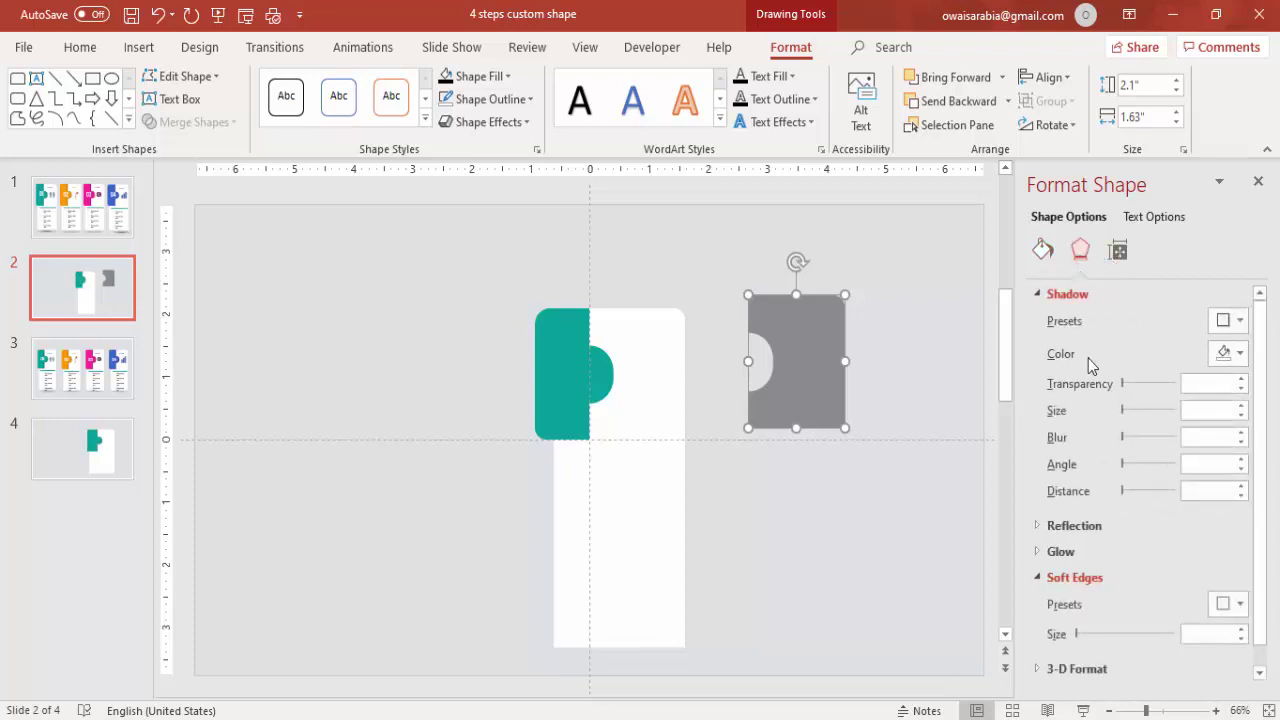
pyautogui.click(1241, 628)
pyautogui.click(1241, 628)
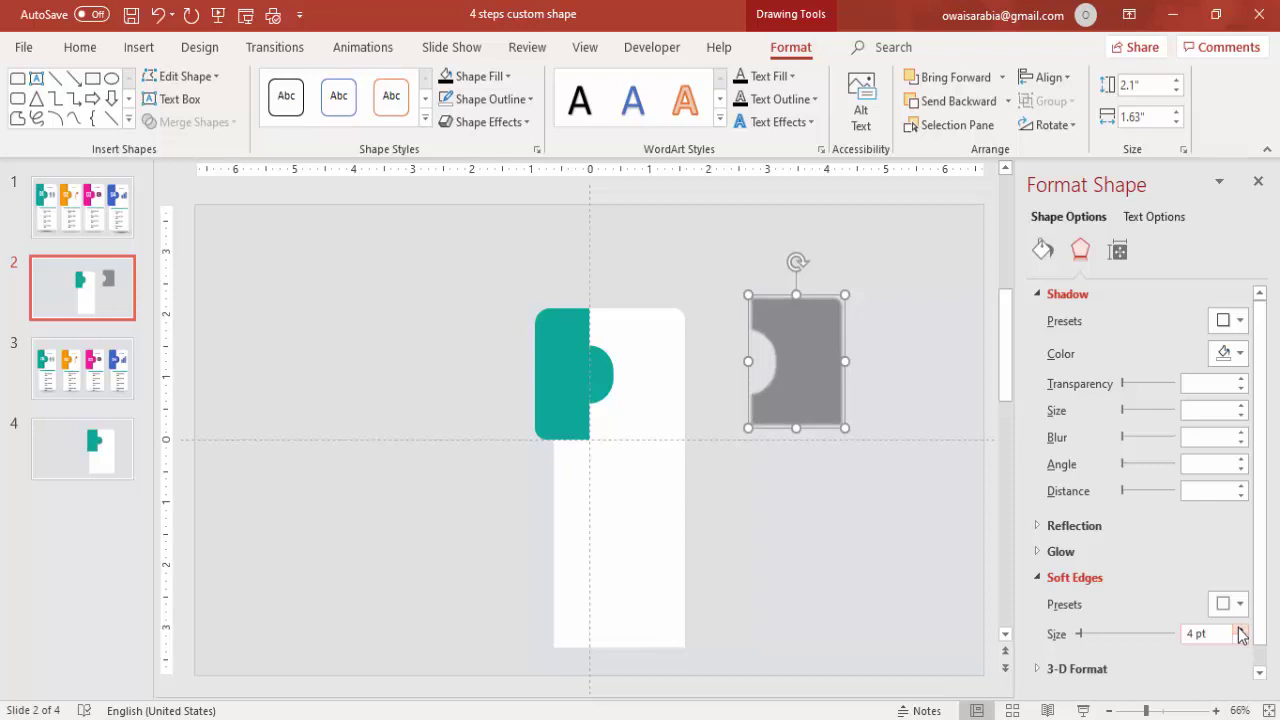
# - Position the grey shadow over the teal tab and send it behind the white card
pyautogui.moveTo(817, 339); pyautogui.dragTo(641, 346)
pyautogui.click(622, 443)
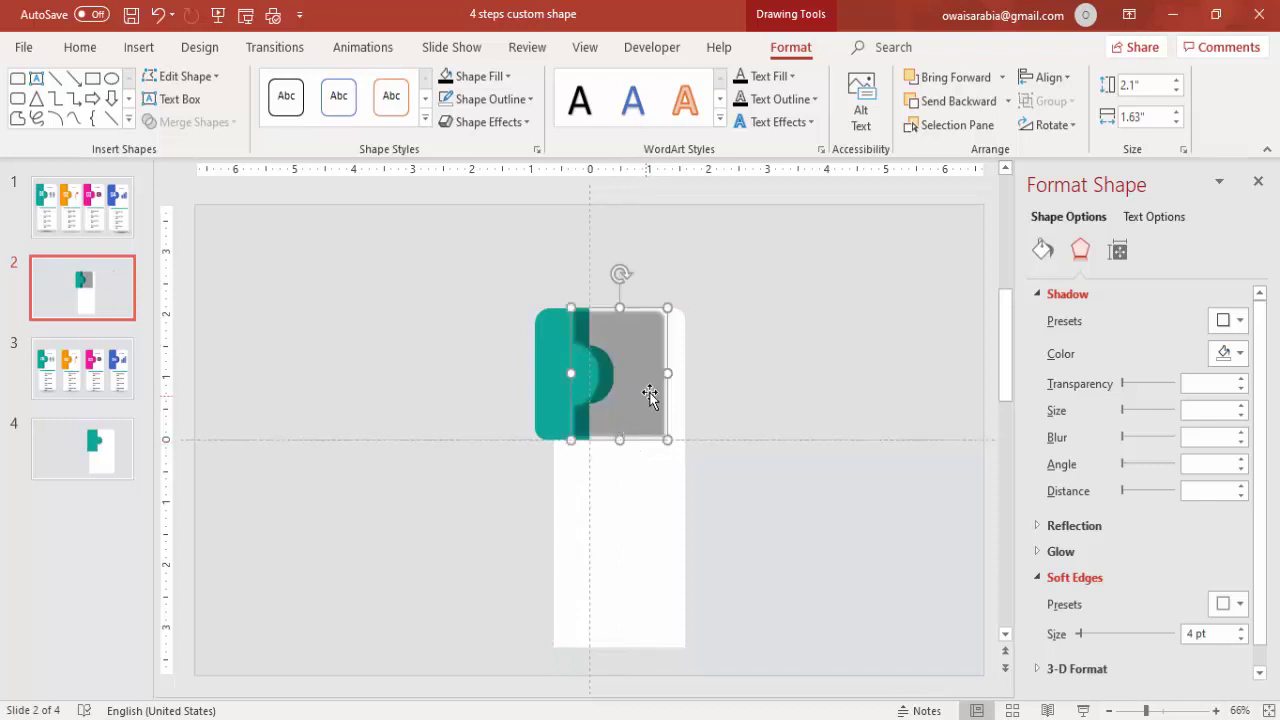
pyautogui.hotkey('ctrl', 'z')
pyautogui.hotkey('ctrl', 'Right')
pyautogui.hotkey('ctrl', 'Right')
pyautogui.hotkey('ctrl', 'Right')
pyautogui.hotkey('ctrl', 'Right')
pyautogui.hotkey('ctrl', 'Right')
pyautogui.hotkey('ctrl', 'Right')
pyautogui.hotkey('ctrl', 'Right')
pyautogui.hotkey('ctrl', 'Right')
pyautogui.hotkey('ctrl', 'Right')
pyautogui.hotkey('ctrl', 'Left')
pyautogui.hotkey('ctrl', 'Left')
pyautogui.hotkey('ctrl', 'Left')
pyautogui.hotkey('ctrl', 'Left')
pyautogui.hotkey('ctrl', 'Left')
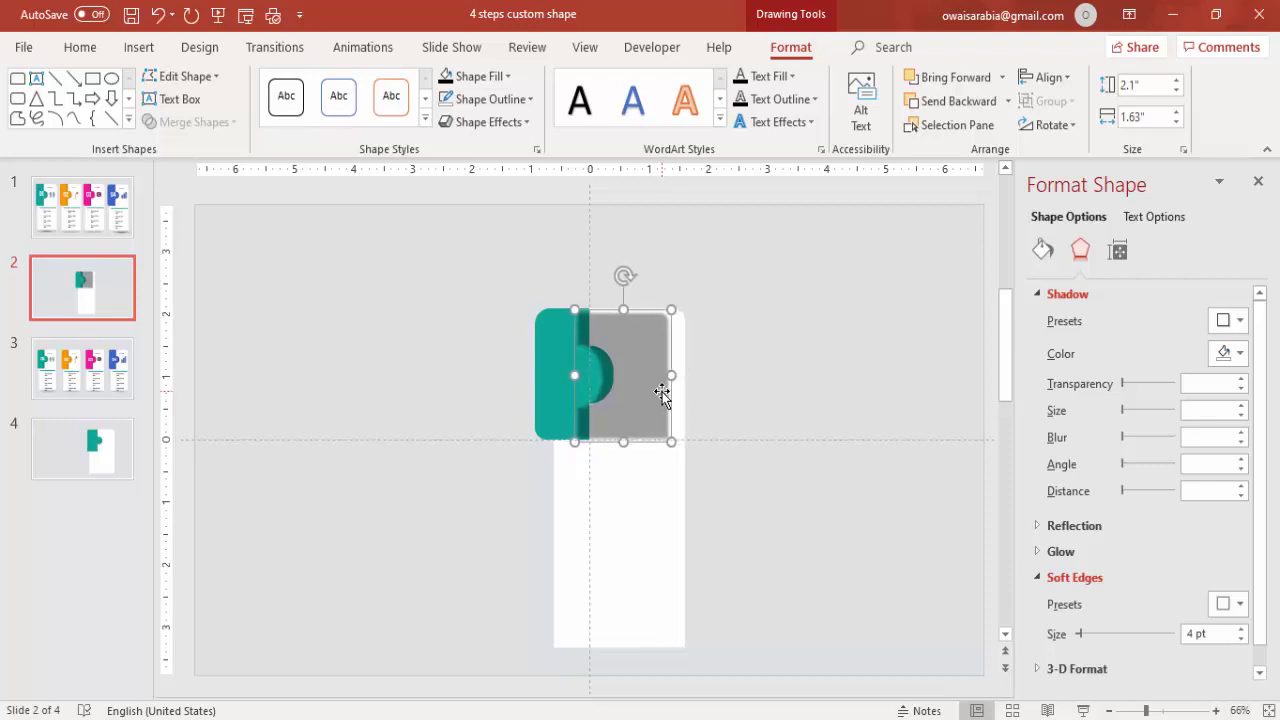
pyautogui.click(944, 104)
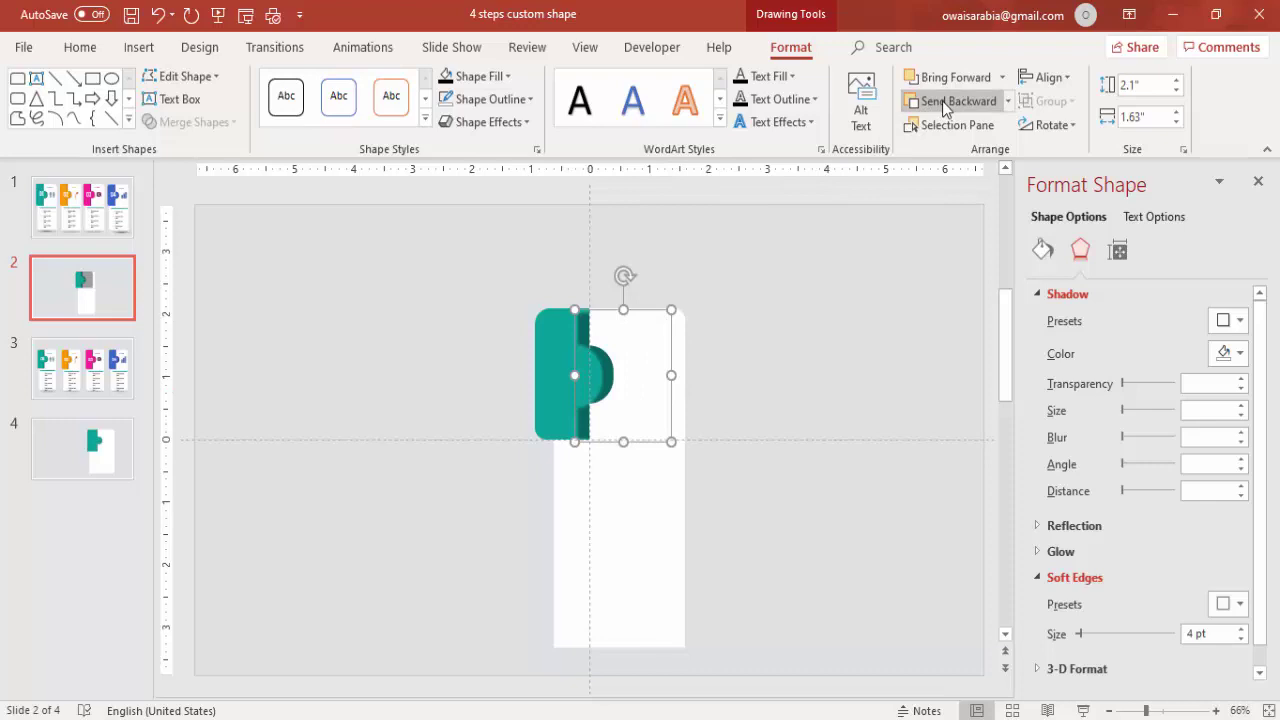
pyautogui.click(754, 357)
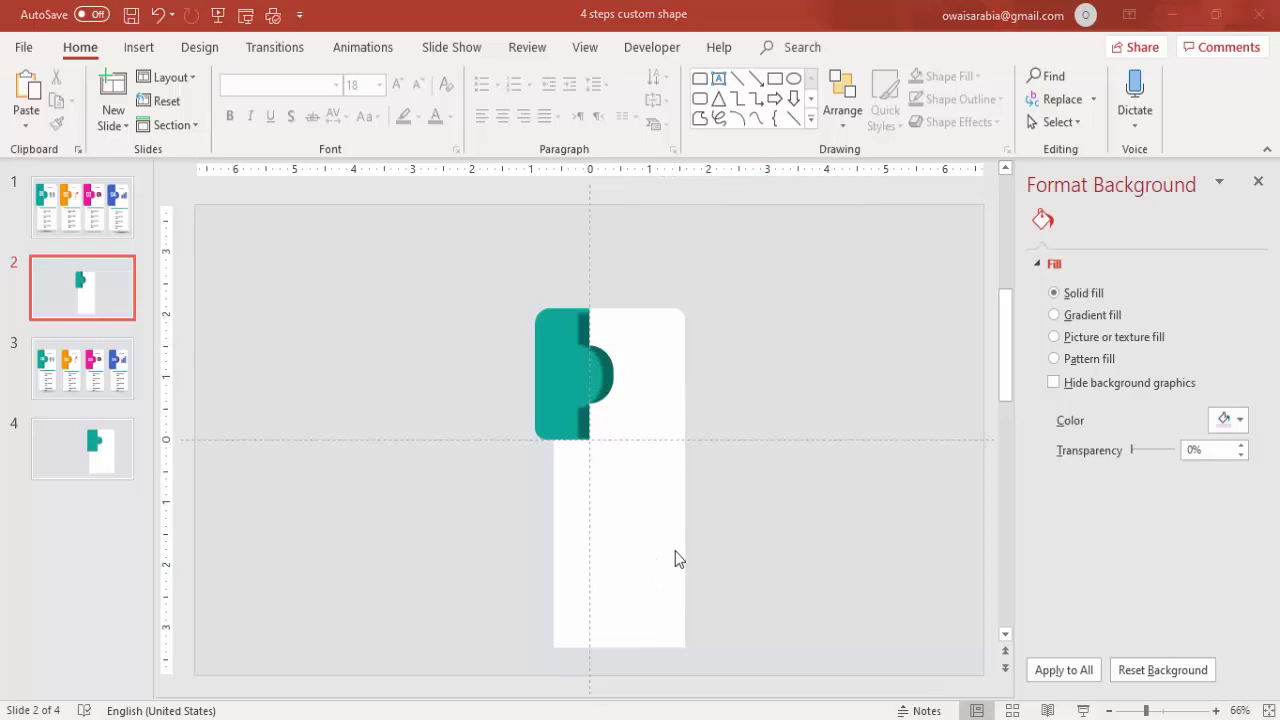
# - Shorten the white card slightly from its bottom edge
pyautogui.click(623, 546)
pyautogui.moveTo(621, 647); pyautogui.dragTo(618, 627)
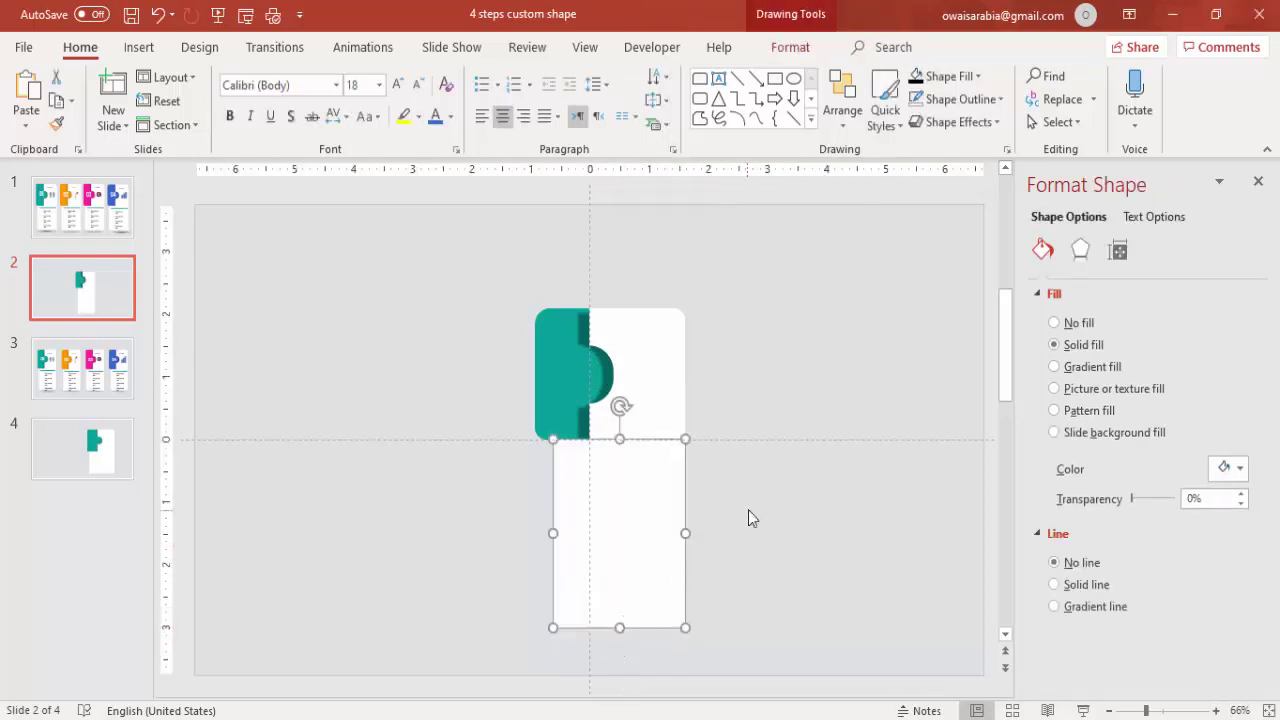
pyautogui.click(748, 510)
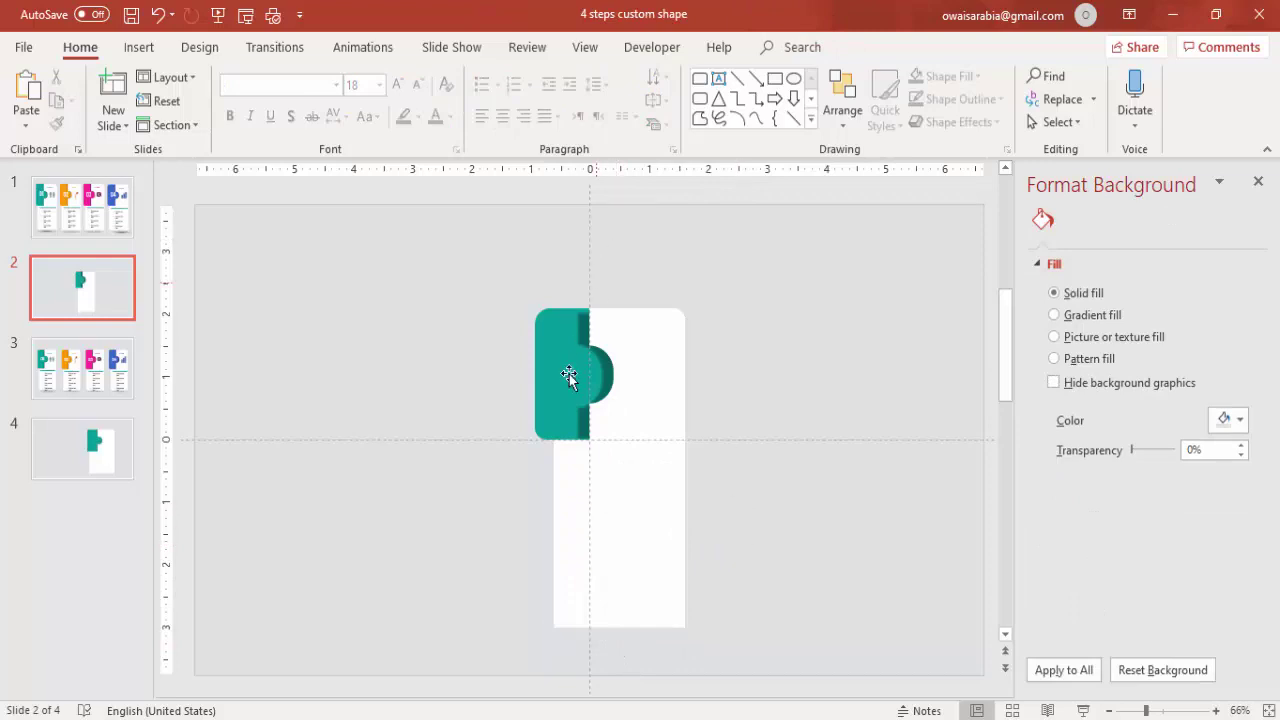
# - Add a text box reading '01' above the card
pyautogui.click(139, 47)
pyautogui.click(740, 95)
pyautogui.moveTo(743, 271); pyautogui.dragTo(859, 362)
pyautogui.write('01')
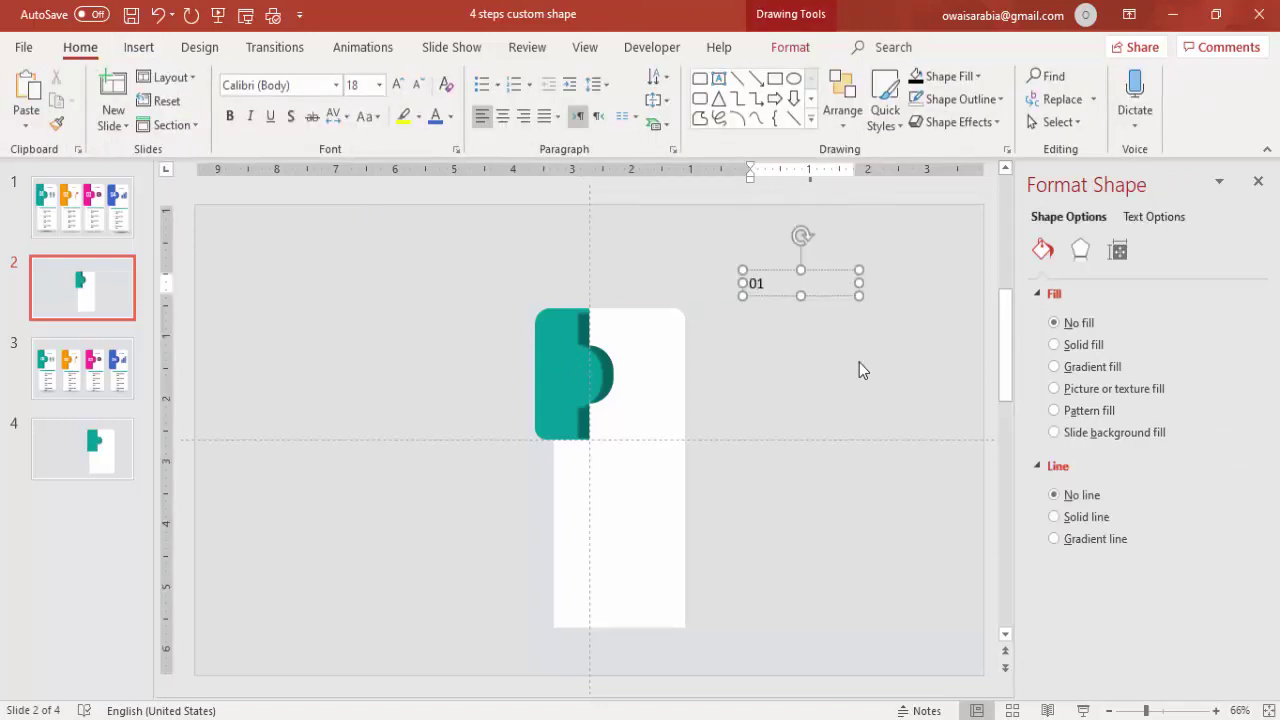
# - Format '01' as 36 pt white centred text and fit its box onto the teal tab
pyautogui.click(766, 271)
pyautogui.click(397, 86)
pyautogui.click(397, 86)
pyautogui.click(397, 86)
pyautogui.click(397, 86)
pyautogui.click(397, 86)
pyautogui.click(450, 116)
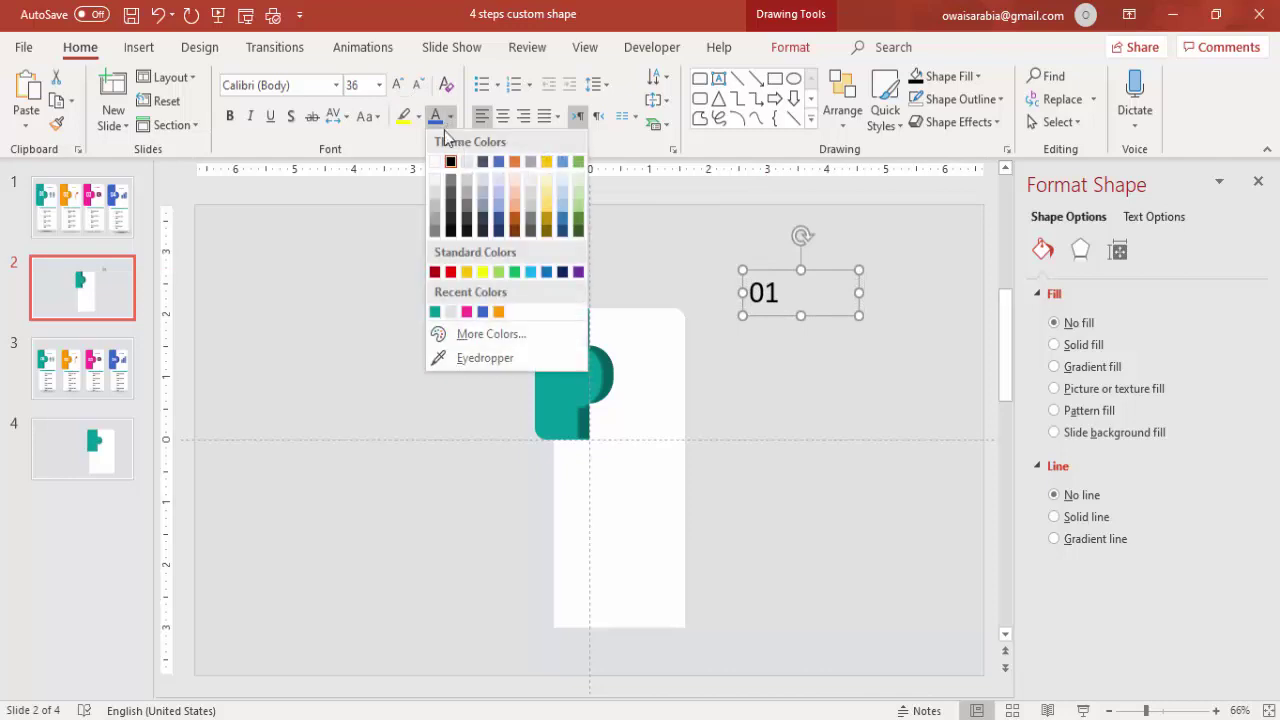
pyautogui.click(435, 162)
pyautogui.click(503, 116)
pyautogui.moveTo(750, 289); pyautogui.dragTo(600, 352)
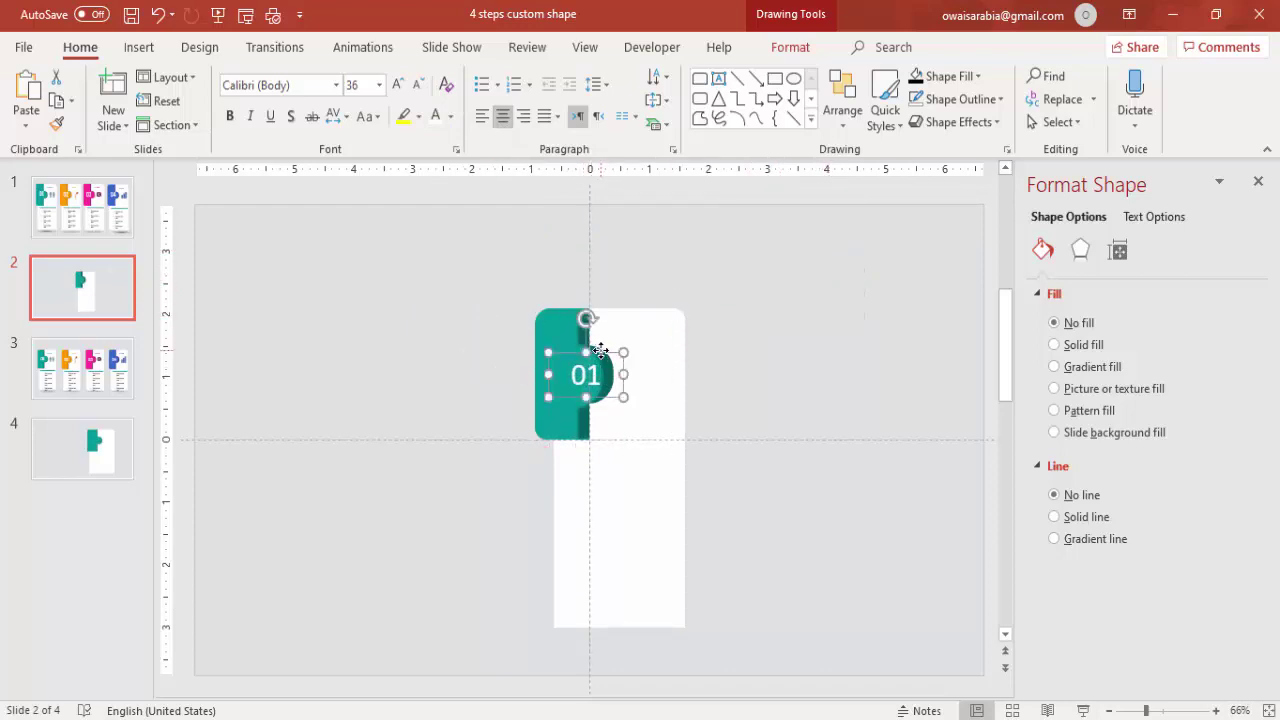
pyautogui.click(717, 363)
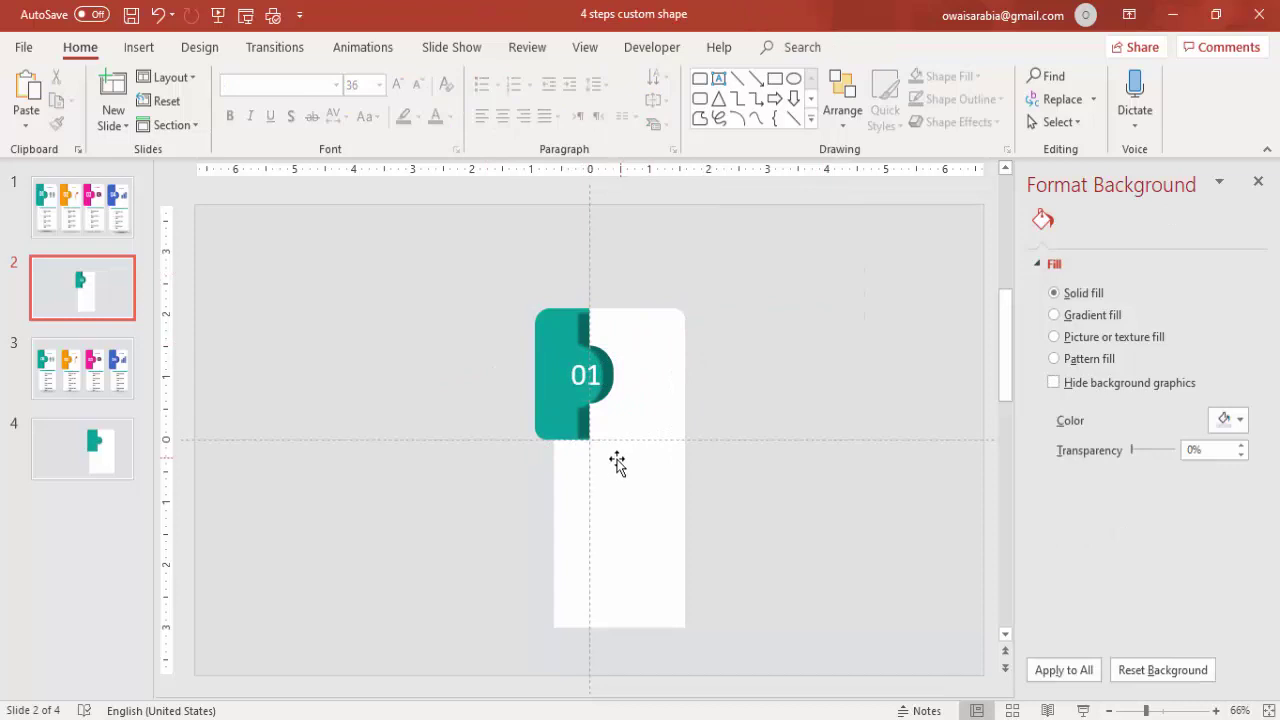
# - Add a text box in the card's lower half filled with =lorem(1,3) placeholder text
pyautogui.click(140, 50)
pyautogui.click(740, 100)
pyautogui.moveTo(563, 460); pyautogui.dragTo(671, 617)
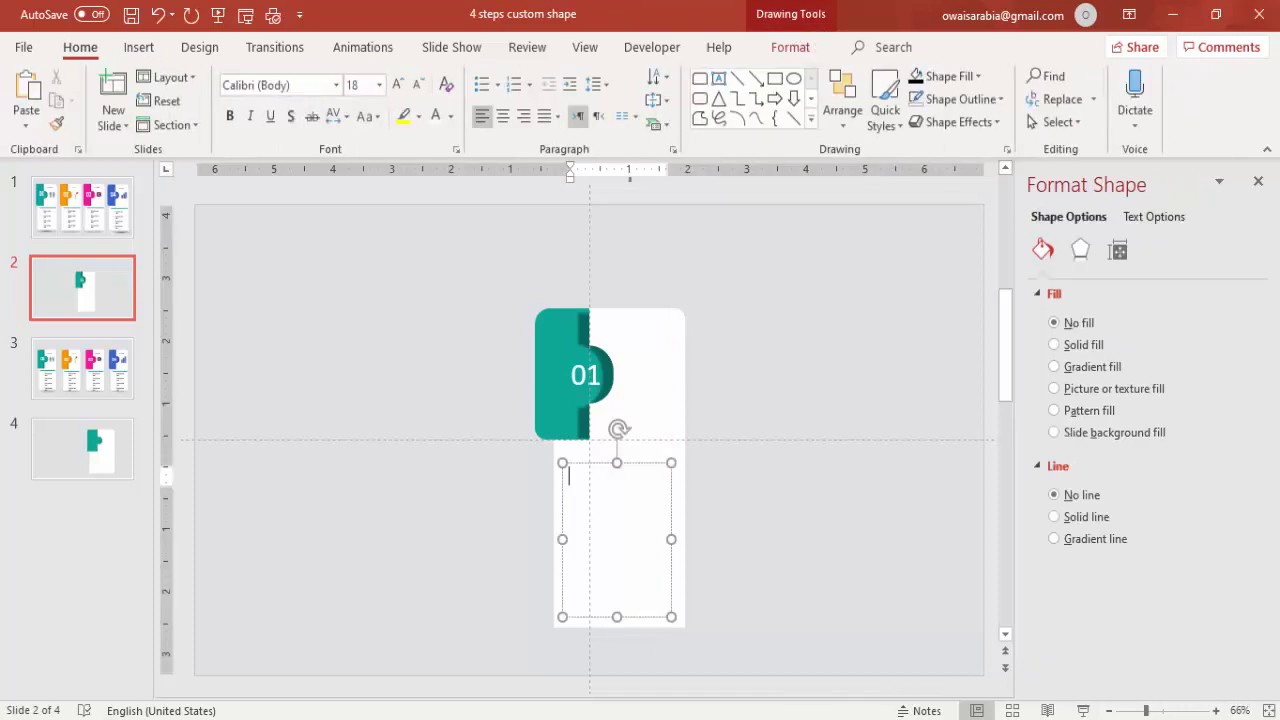
pyautogui.write('=lorem(1,3)')
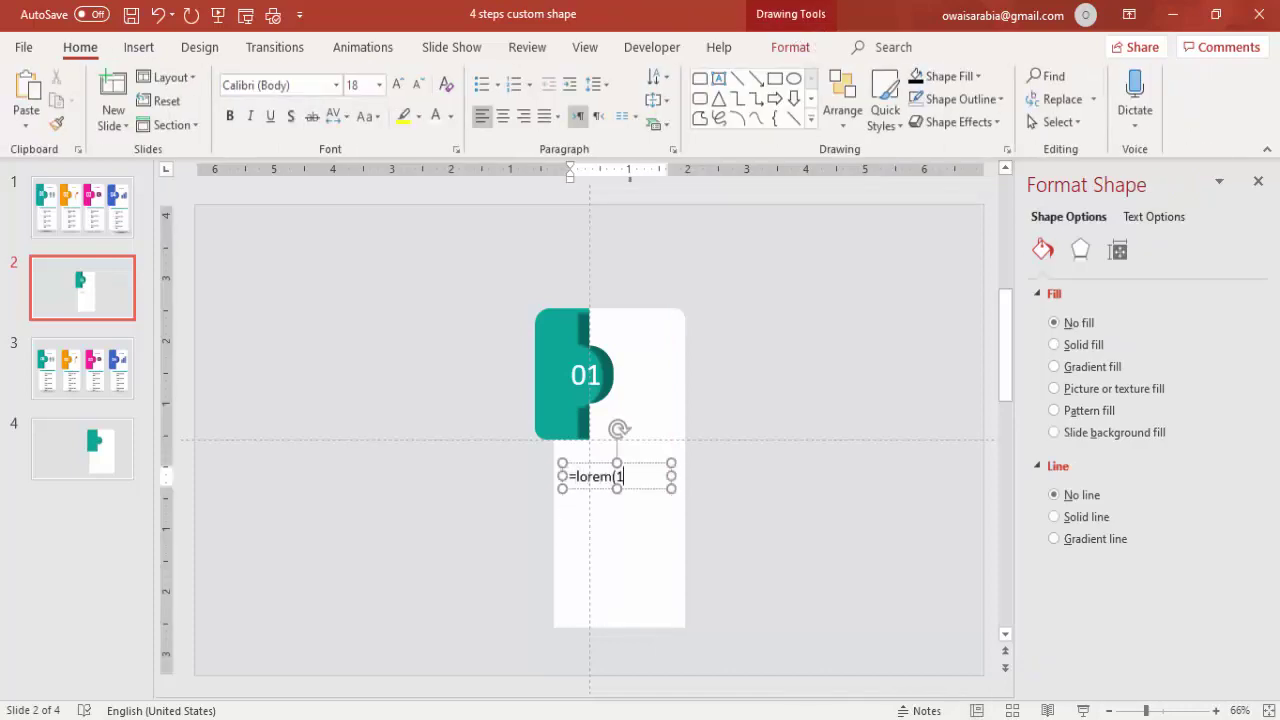
pyautogui.press('Return')
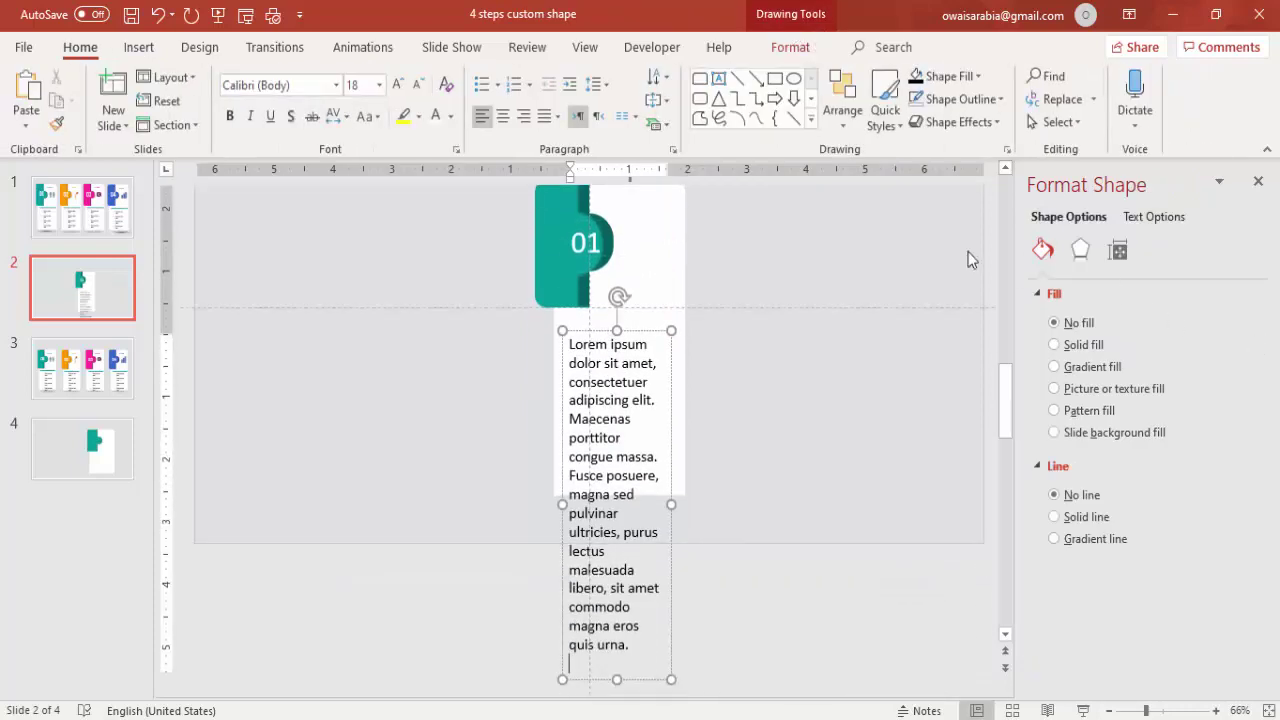
# - Make the paragraph 11 pt and justified, and move it into place on the card
pyautogui.click(646, 333)
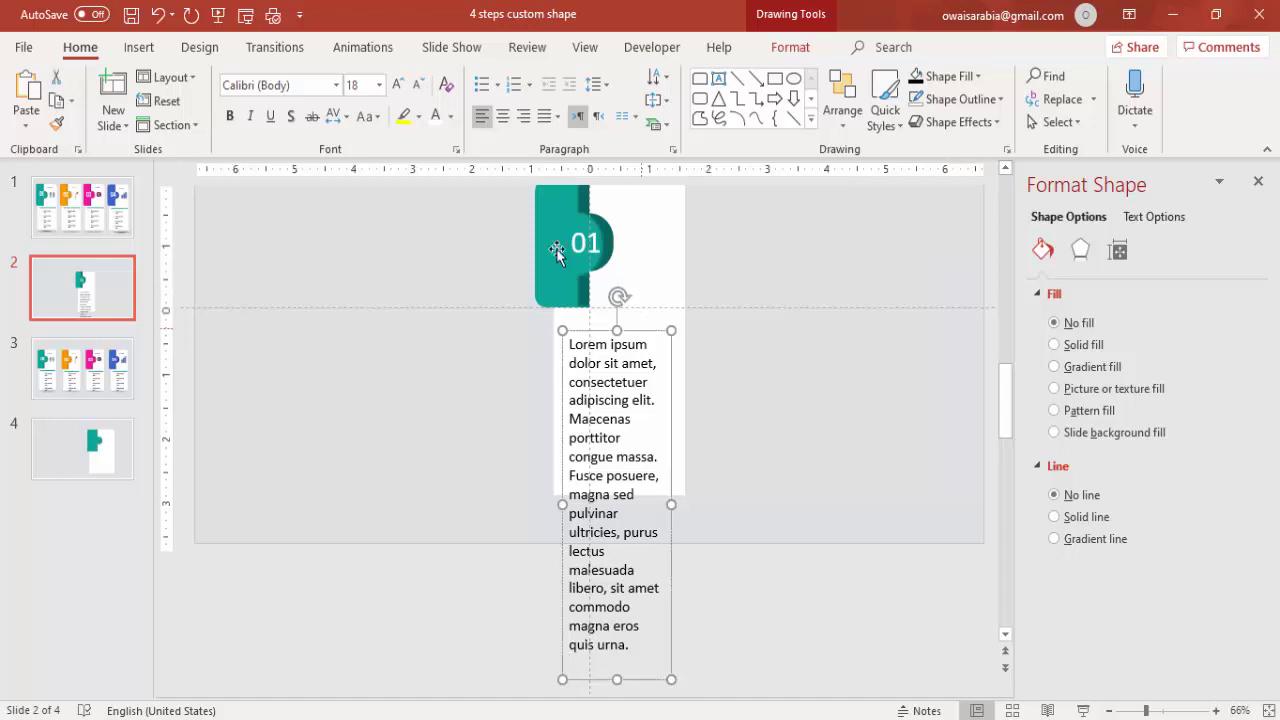
pyautogui.click(419, 86)
pyautogui.click(420, 86)
pyautogui.click(420, 86)
pyautogui.click(420, 86)
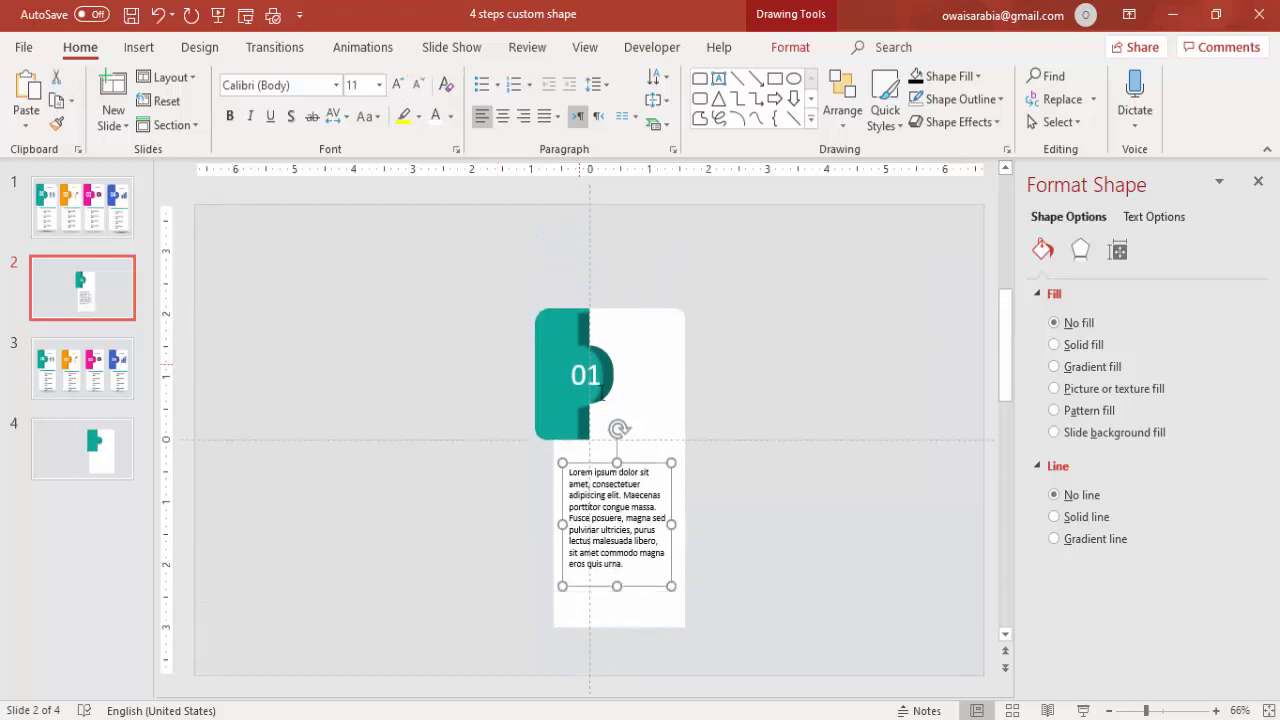
pyautogui.click(545, 117)
pyautogui.moveTo(655, 460); pyautogui.dragTo(655, 468)
pyautogui.click(702, 420)
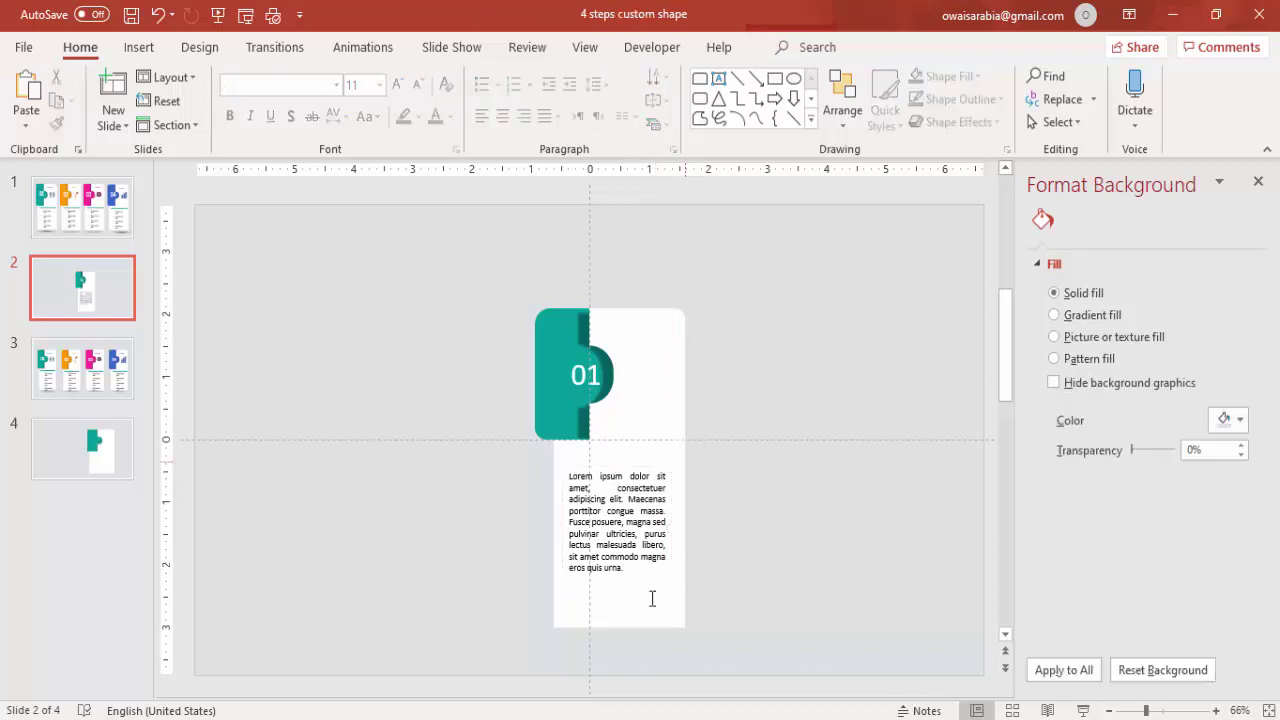
# - Draw a rounded rectangle below the paragraph, round it into a pill and narrow it to 1.58 inches
pyautogui.click(139, 47)
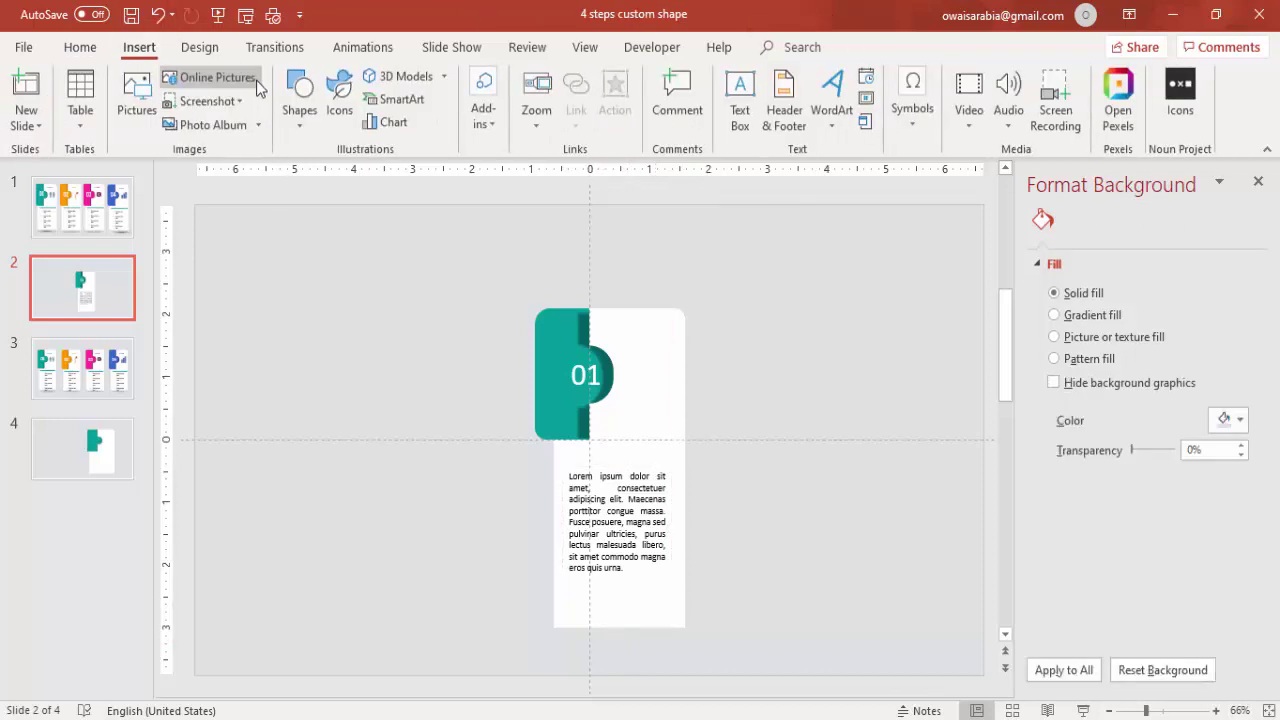
pyautogui.click(298, 118)
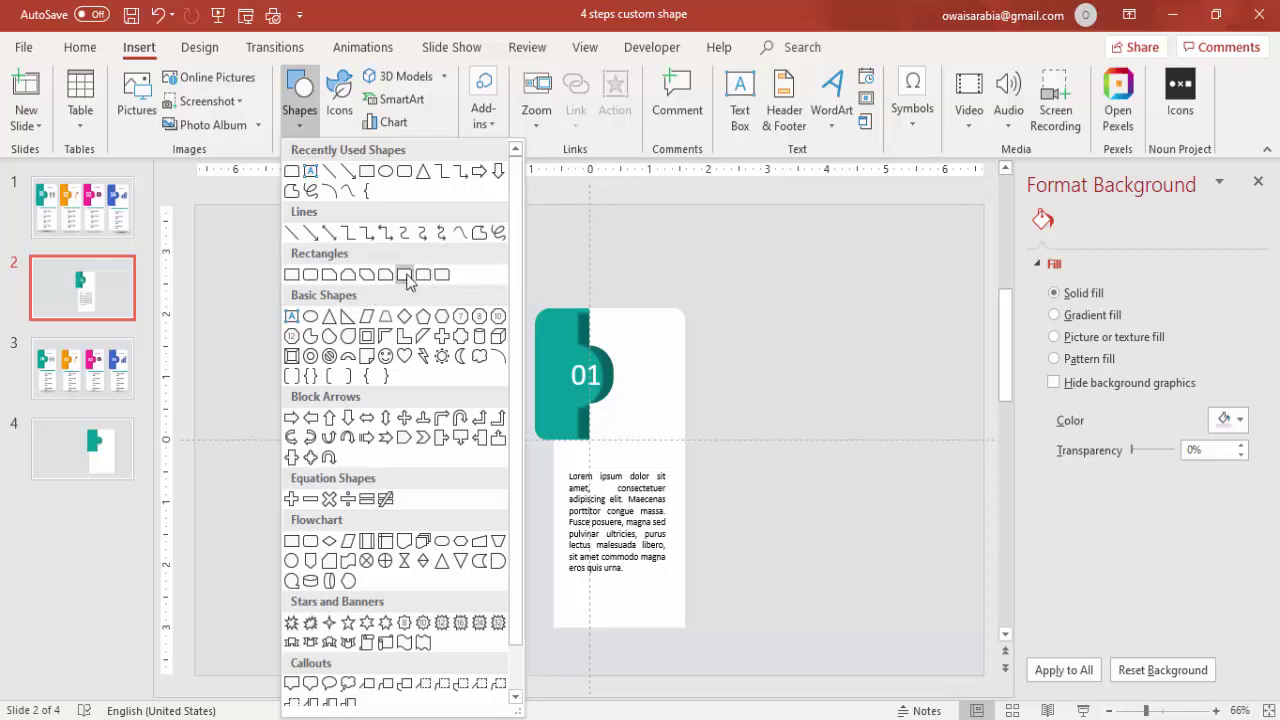
pyautogui.click(311, 275)
pyautogui.moveTo(411, 557); pyautogui.dragTo(545, 617)
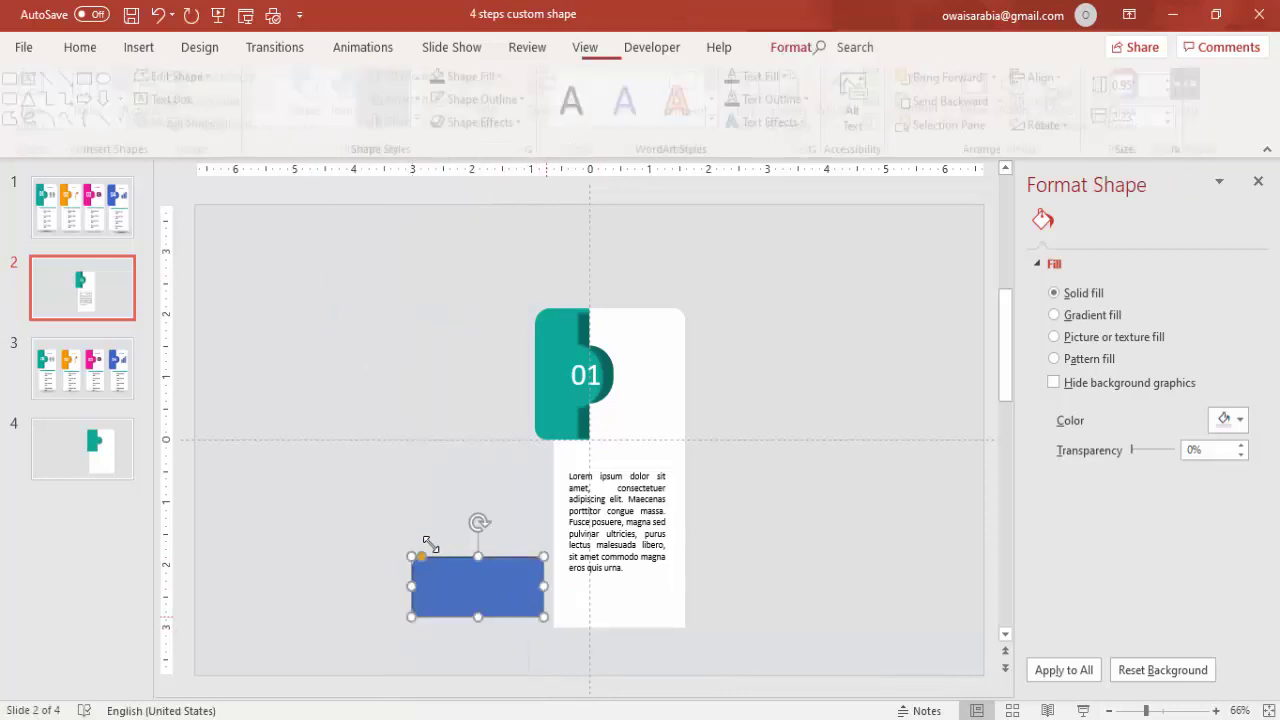
pyautogui.moveTo(421, 557); pyautogui.dragTo(593, 604)
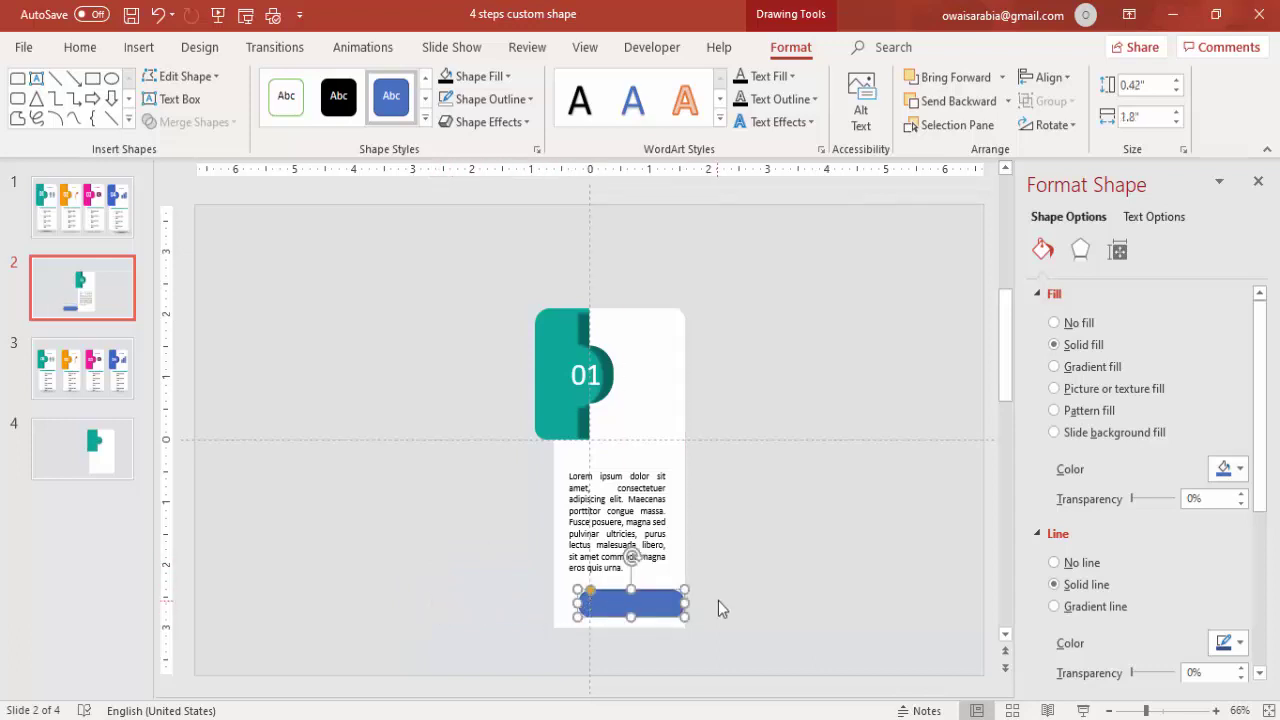
pyautogui.moveTo(679, 599); pyautogui.dragTo(630, 591)
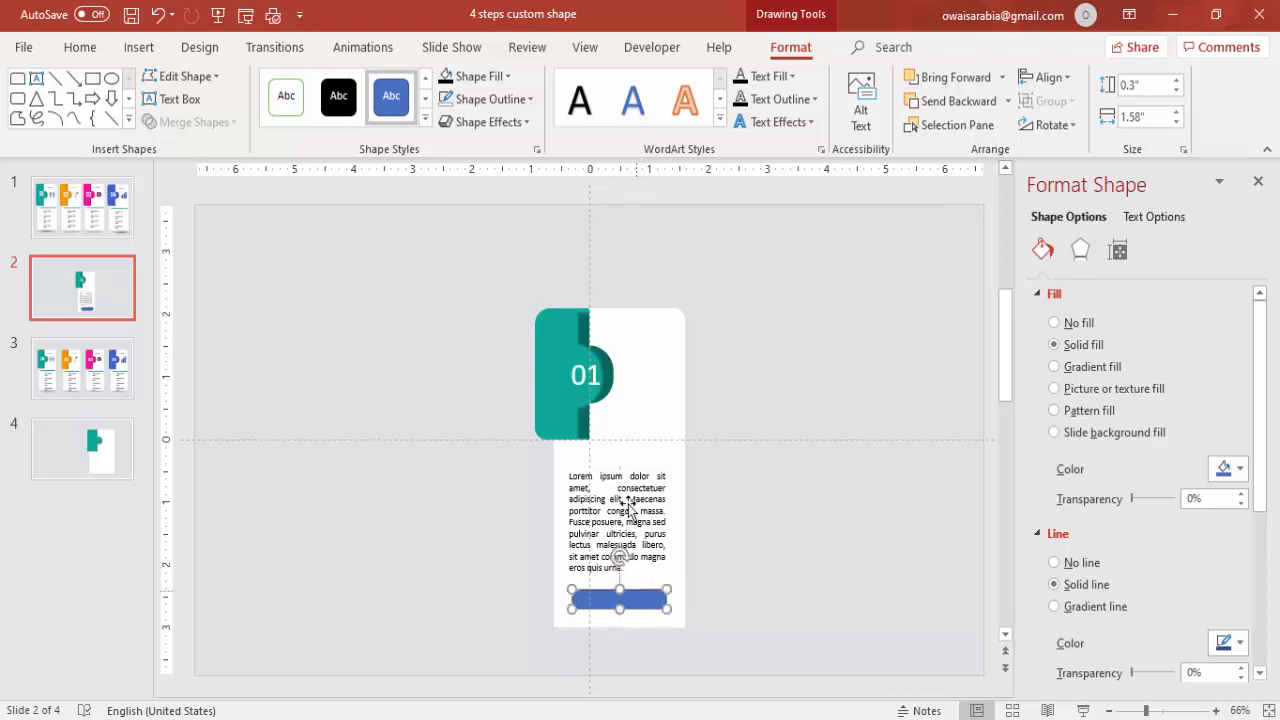
# - Fill the pill teal, remove its outline, and nudge it down slightly
pyautogui.click(496, 78)
pyautogui.click(447, 270)
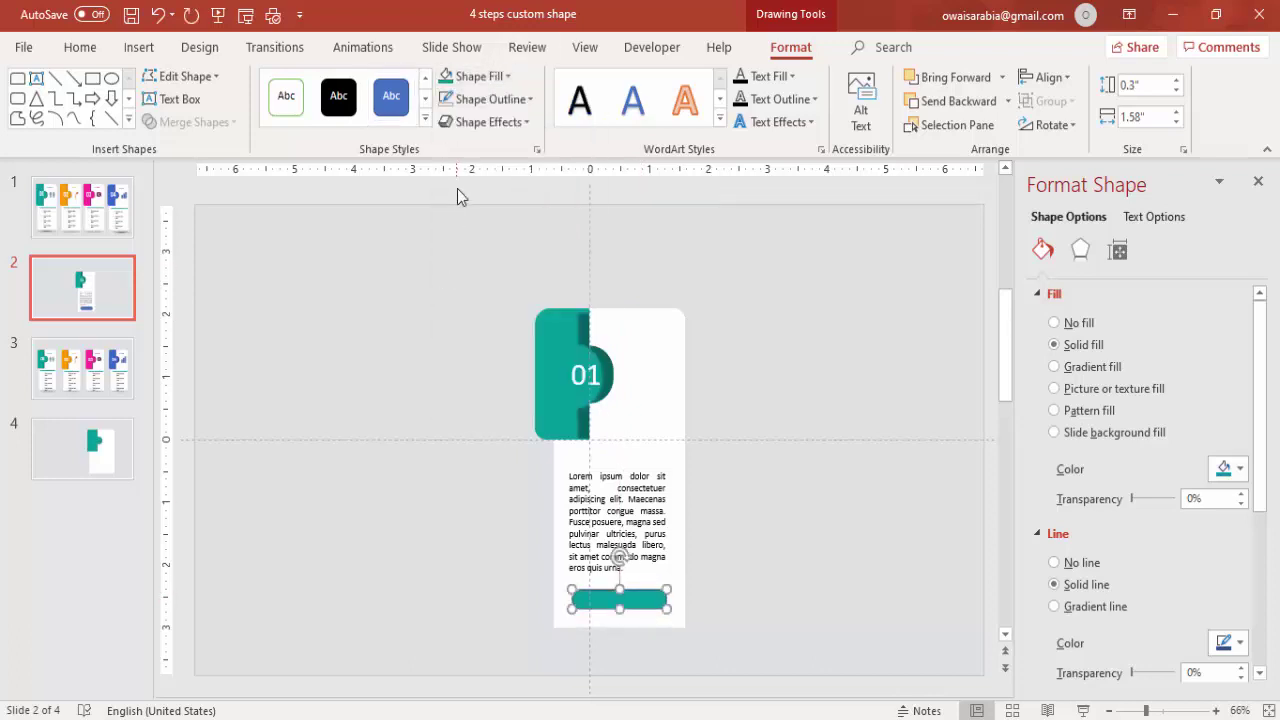
pyautogui.click(469, 104)
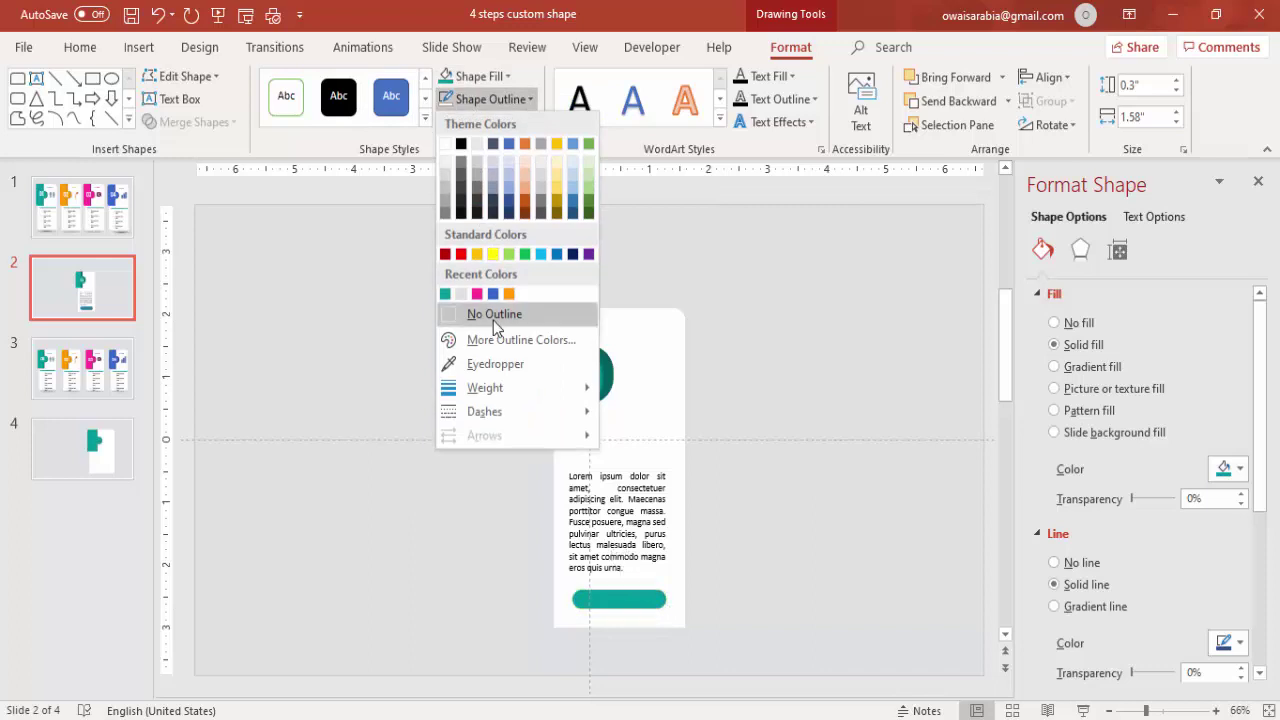
pyautogui.click(492, 316)
pyautogui.press('Down')
pyautogui.press('Down')
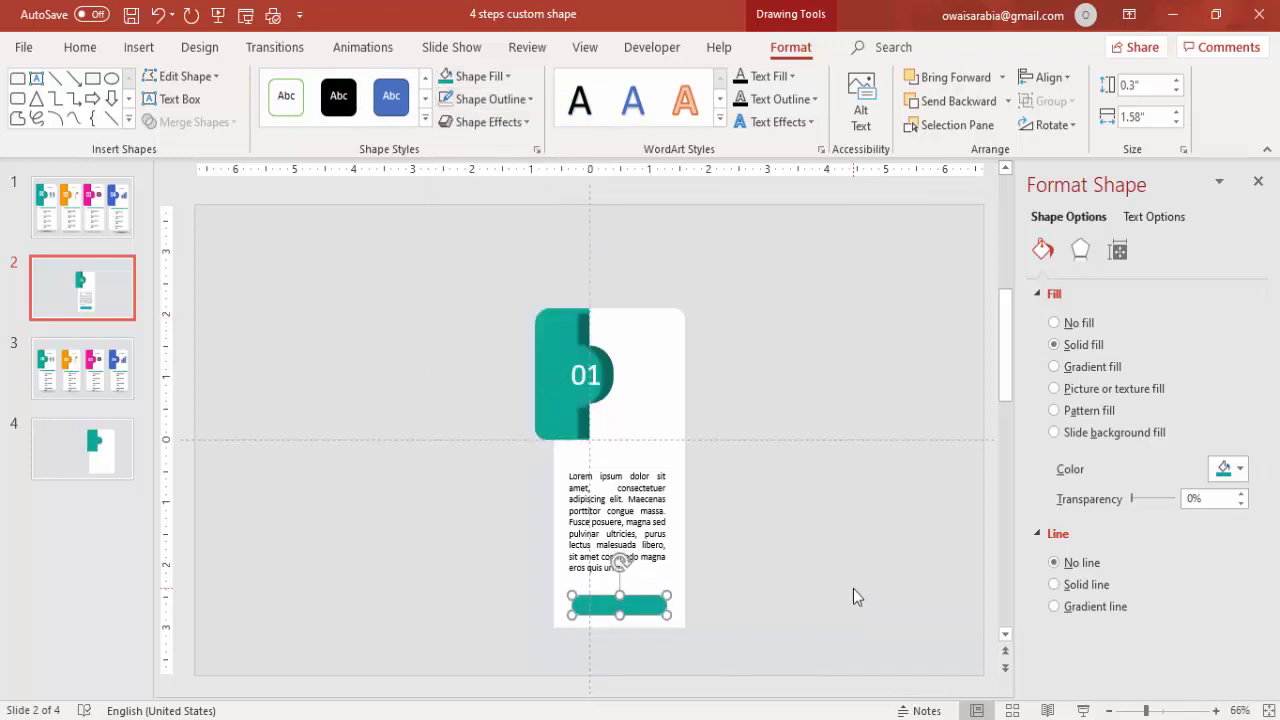
# - Check the 01 label and white card selections, then clear the selection
pyautogui.click(719, 607)
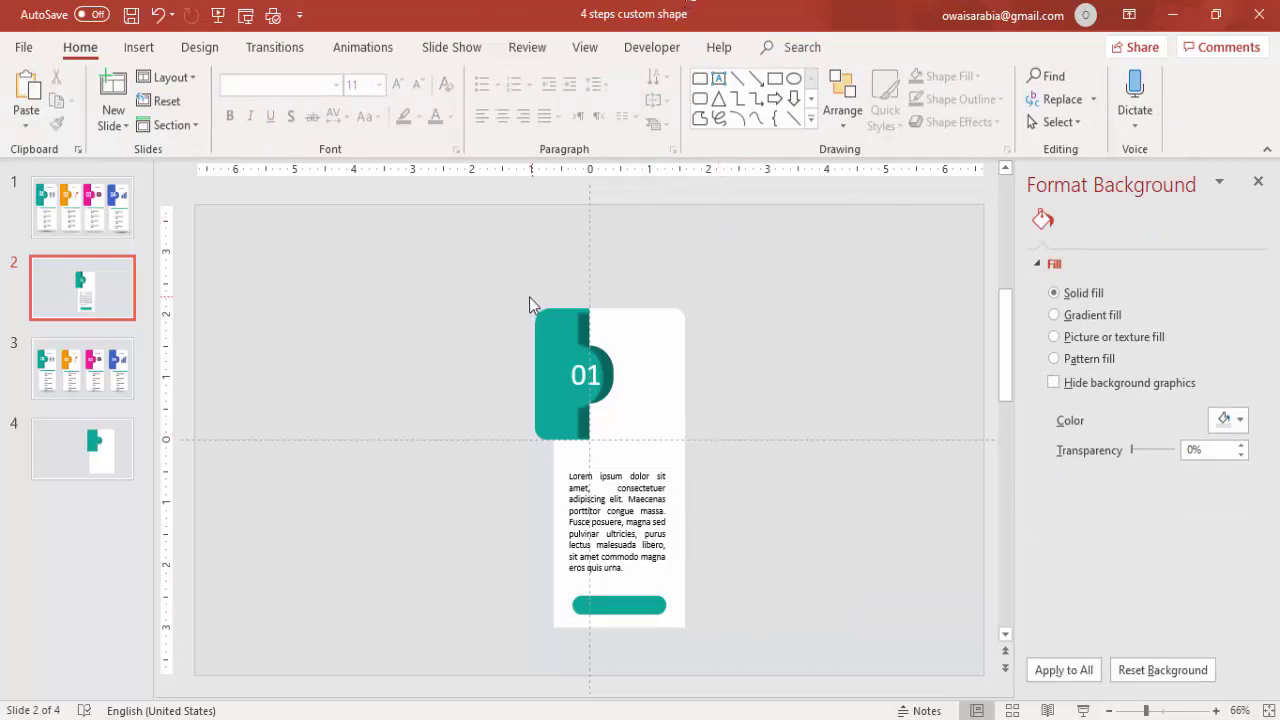
pyautogui.click(600, 388)
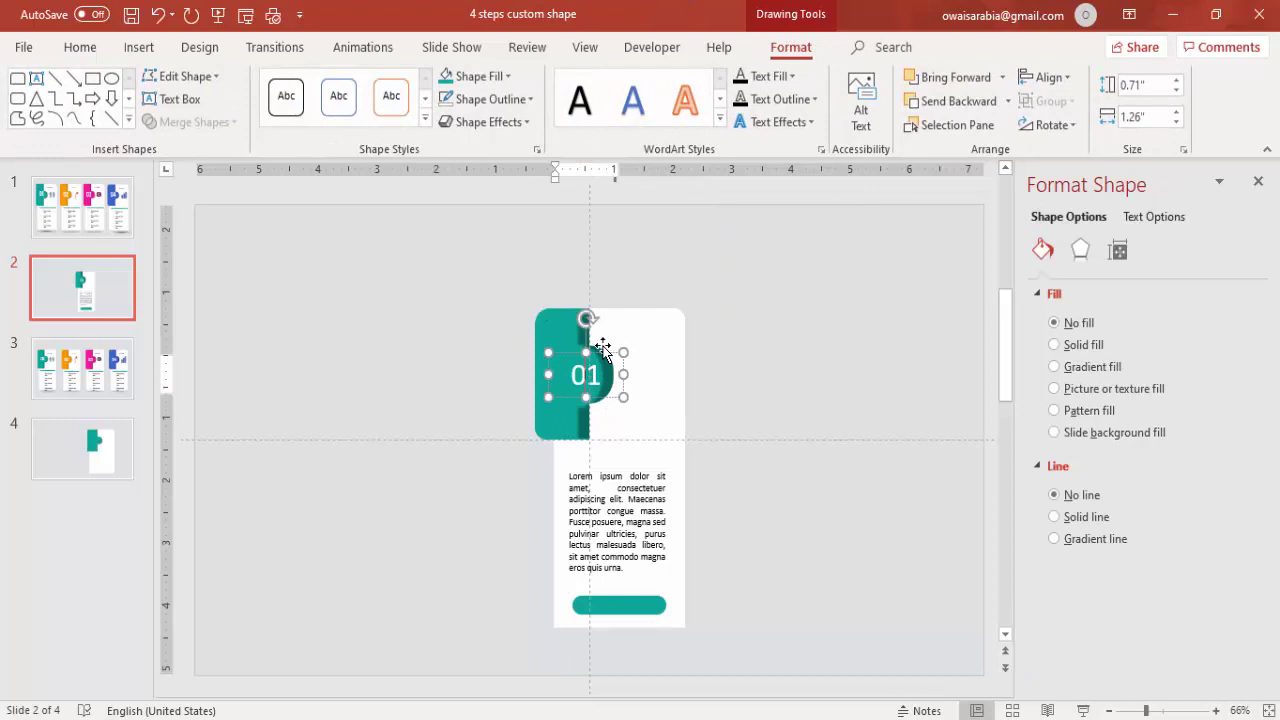
pyautogui.click(603, 347)
pyautogui.click(590, 375)
pyautogui.click(753, 255)
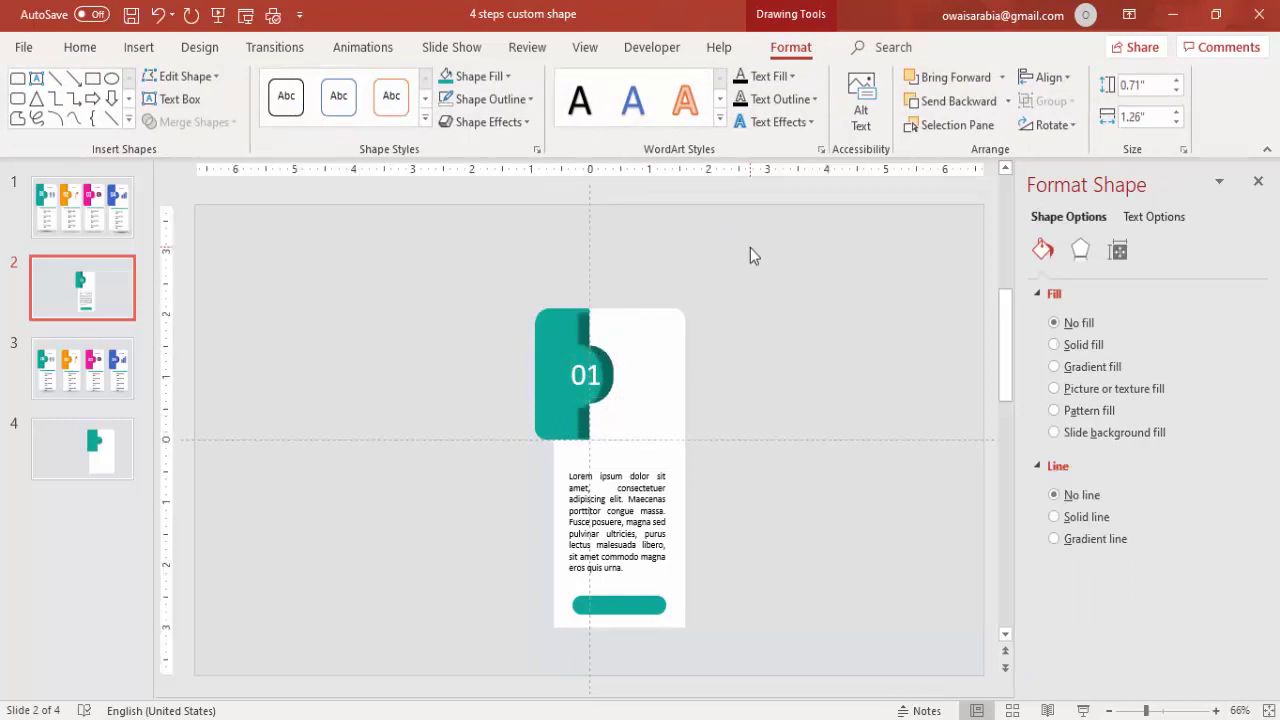
pyautogui.click(139, 47)
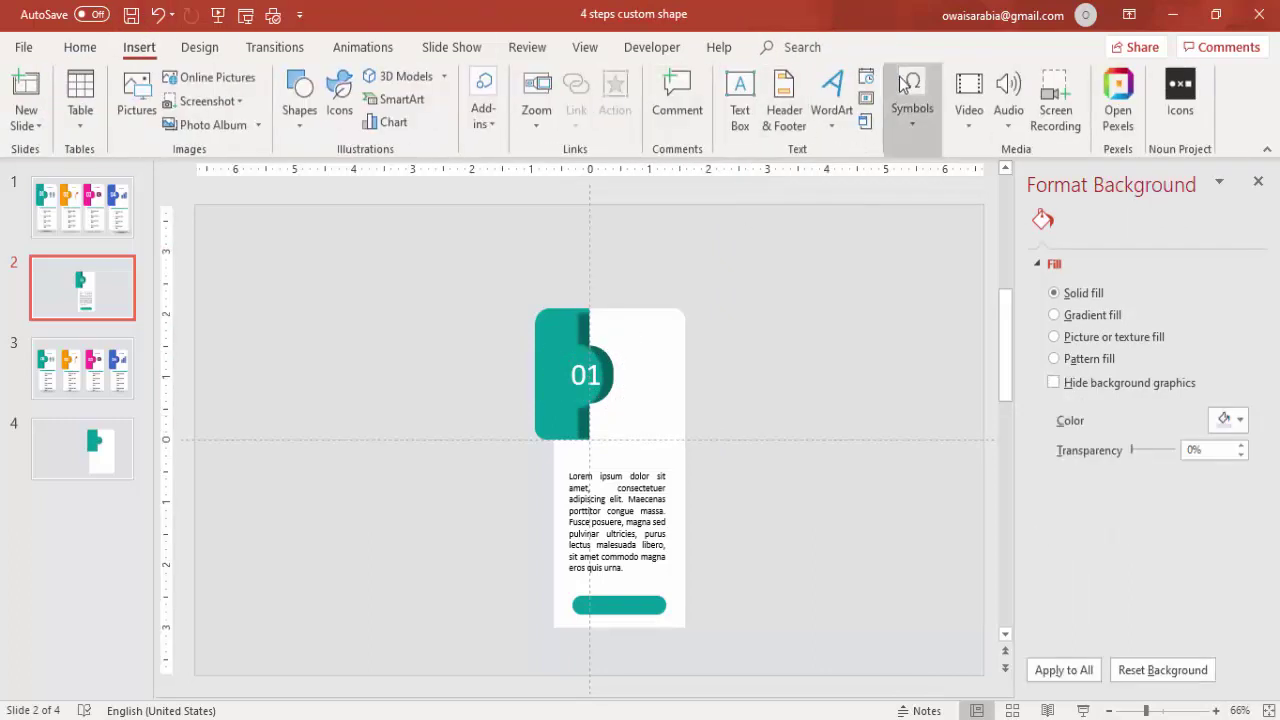
# - Add a text box above the card holding the TITLE heading
pyautogui.click(740, 100)
pyautogui.moveTo(646, 219); pyautogui.dragTo(768, 273)
pyautogui.write('TITLE')
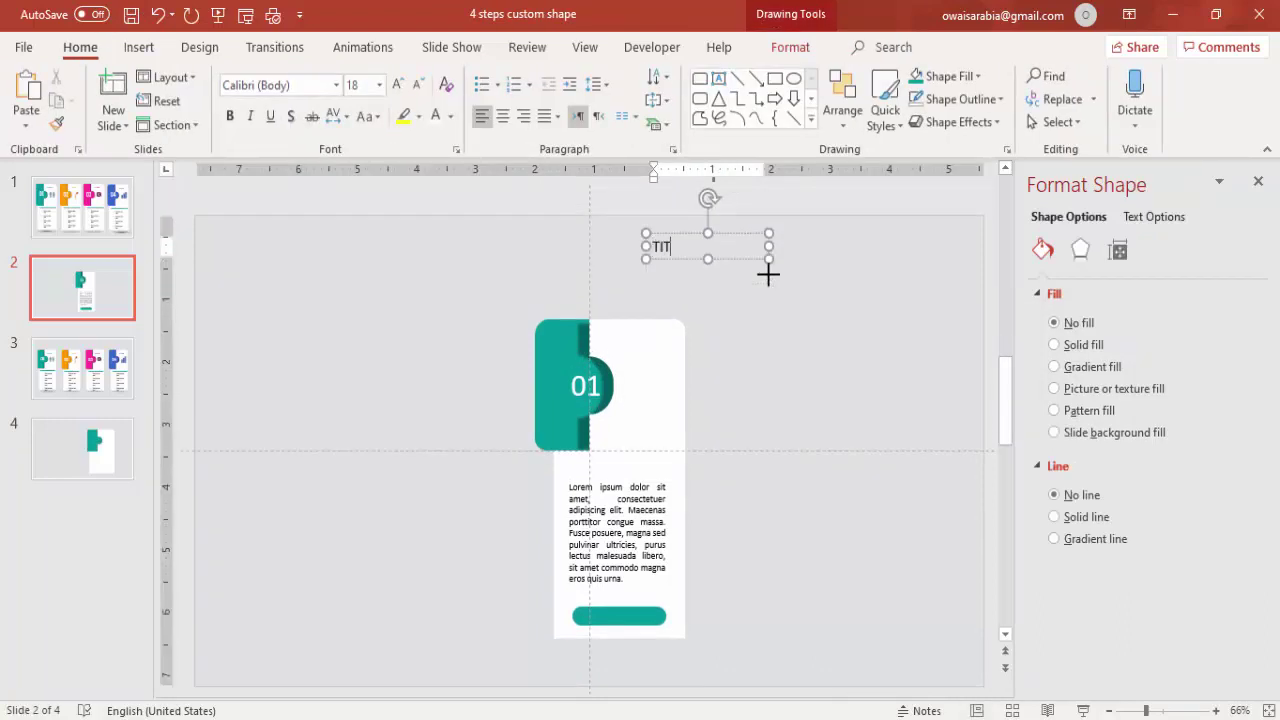
pyautogui.click(657, 233)
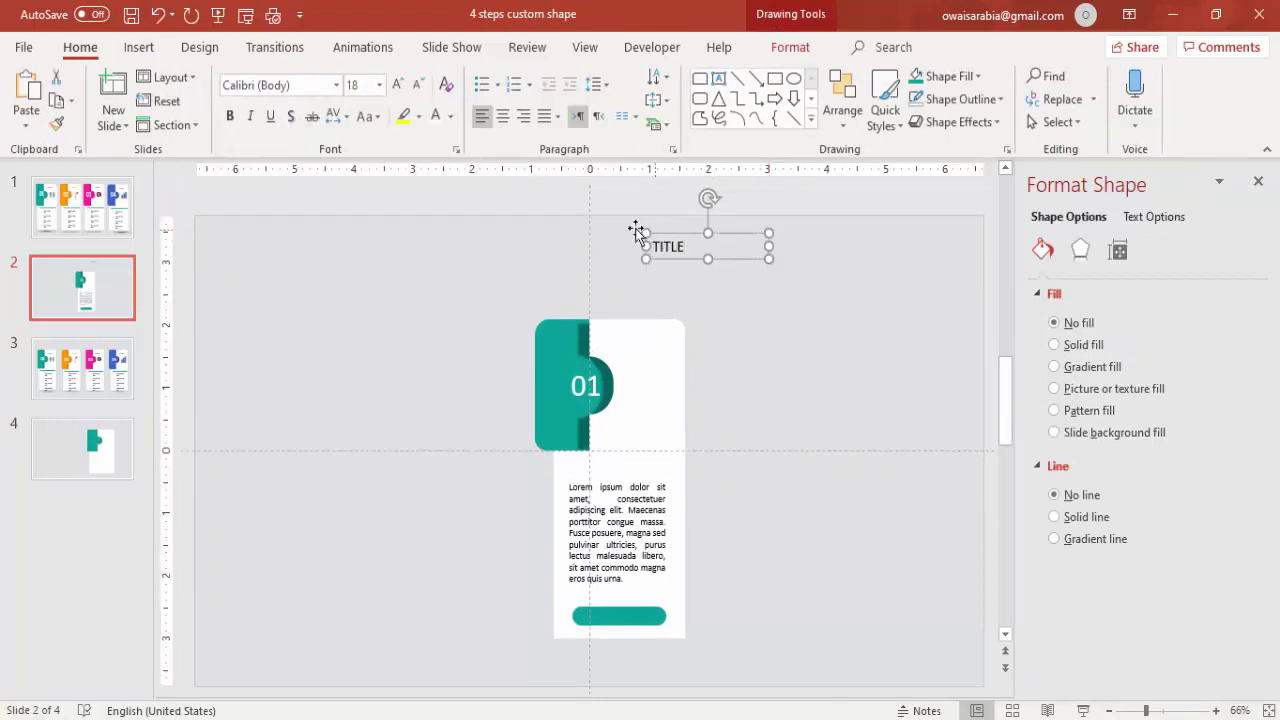
# - Center the TITLE text and make it teal Oswald at 14 pt
pyautogui.click(502, 116)
pyautogui.click(450, 116)
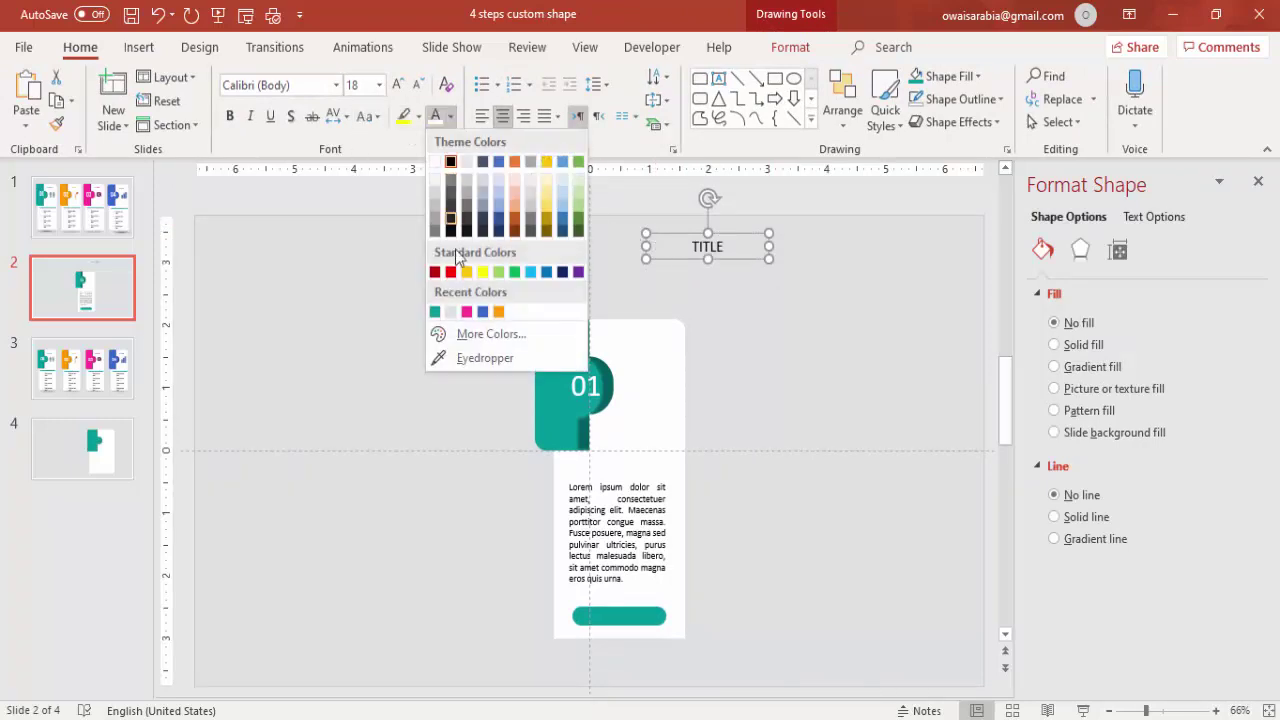
pyautogui.click(434, 311)
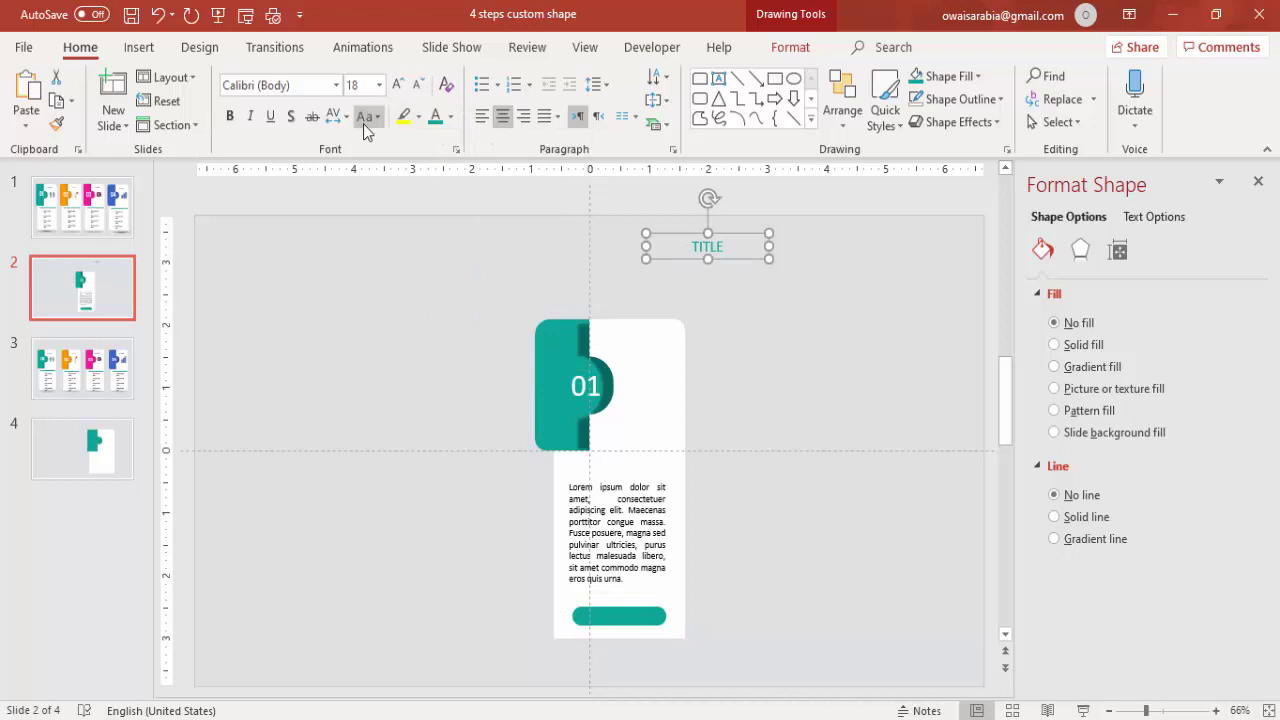
pyautogui.click(297, 86)
pyautogui.write('Oswald')
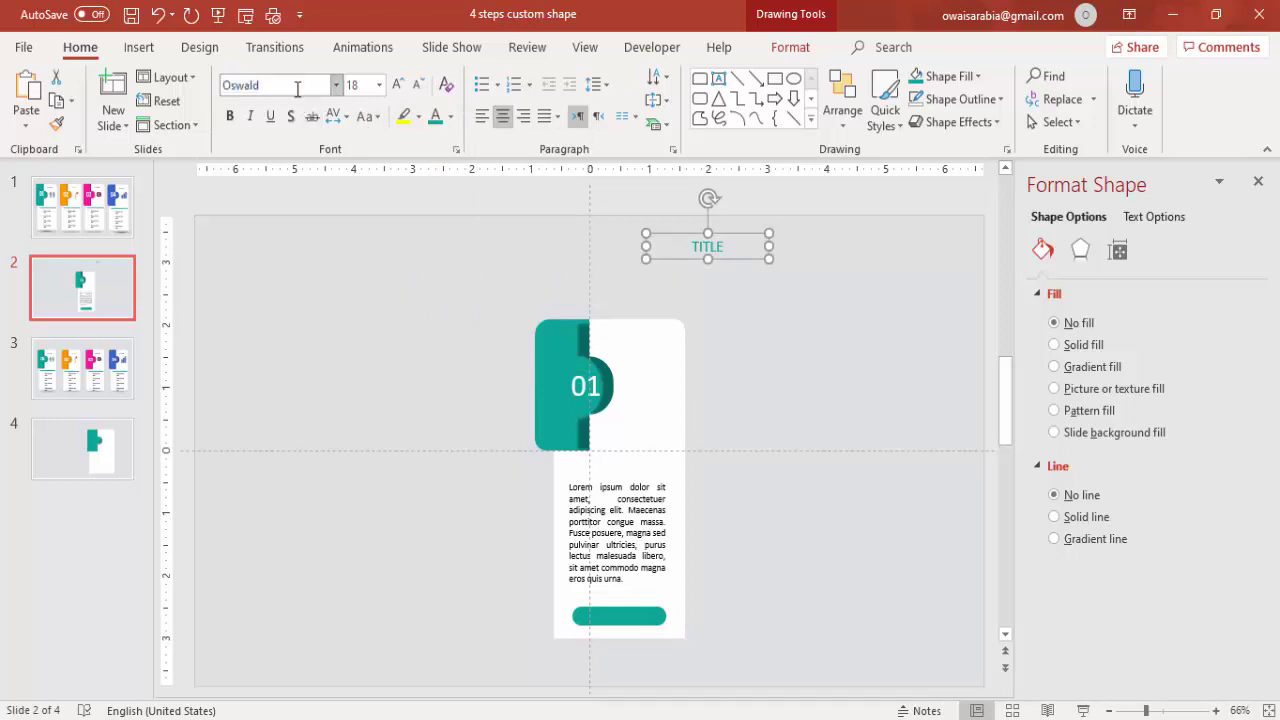
pyautogui.click(417, 84)
pyautogui.click(417, 84)
# - Set TITLE to Very Loose character spacing, move it onto the card's top, and paste the icons
pyautogui.click(344, 118)
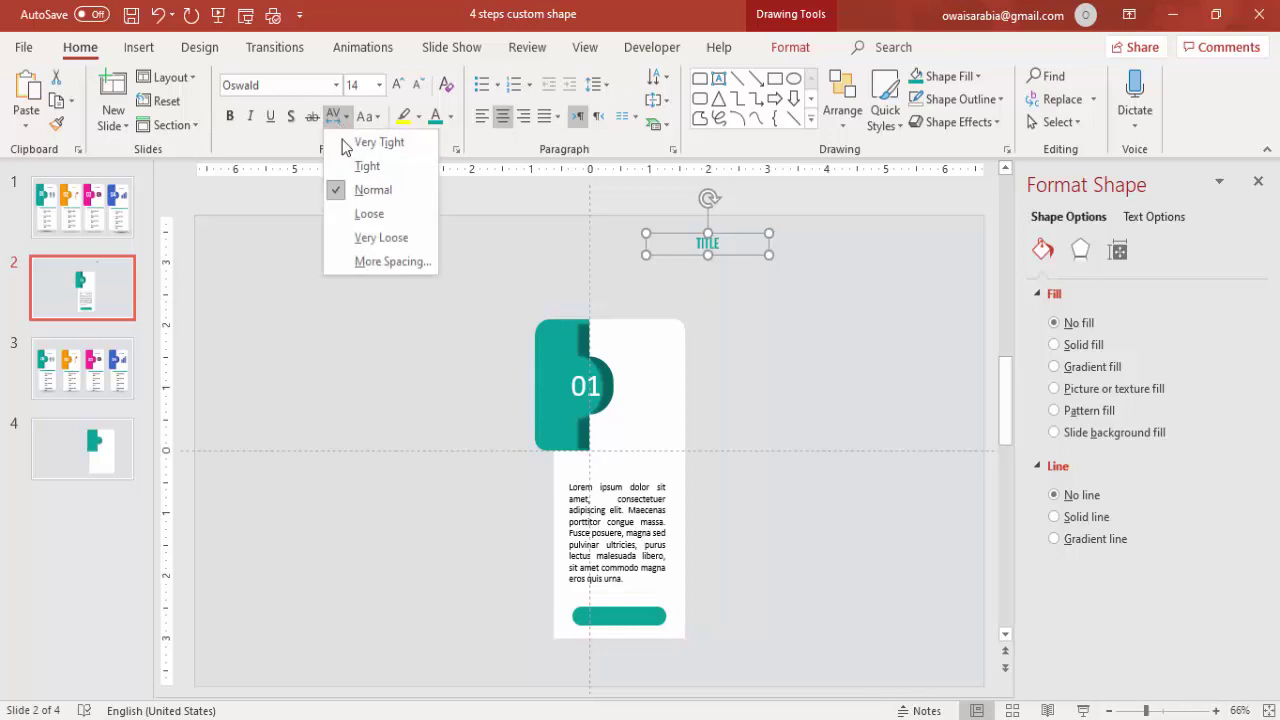
pyautogui.click(368, 238)
pyautogui.moveTo(734, 254); pyautogui.dragTo(675, 318)
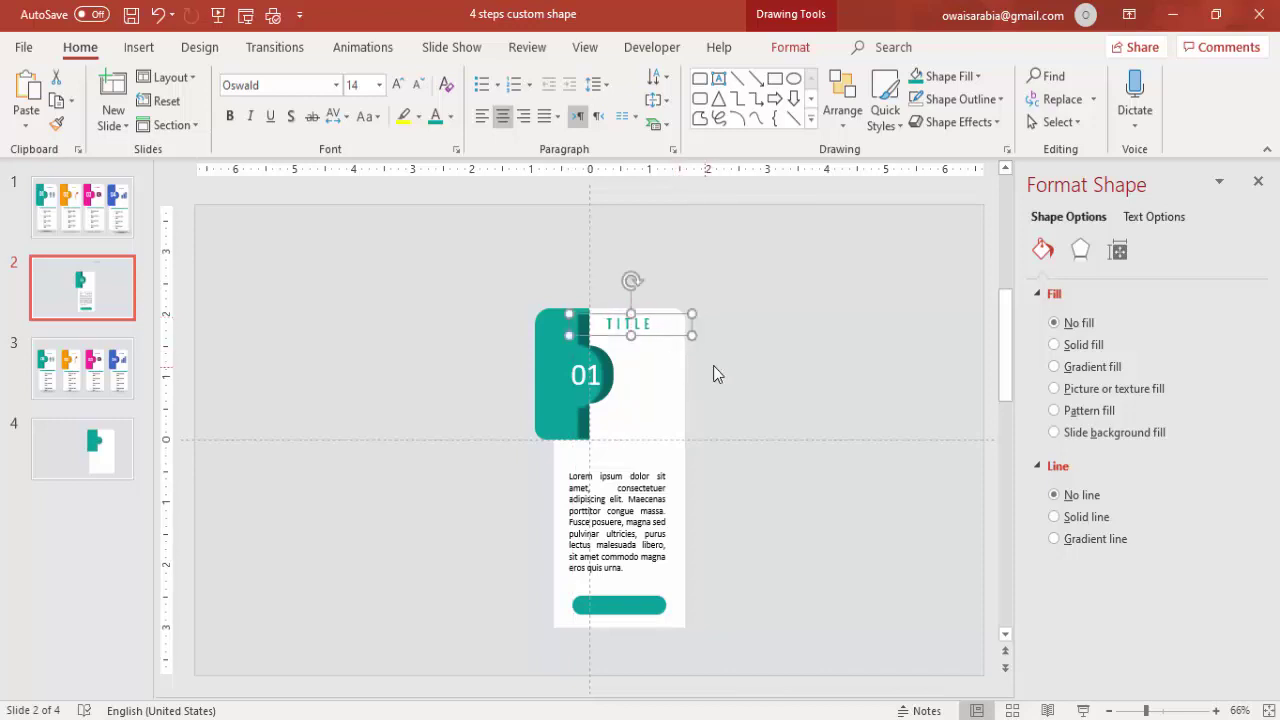
pyautogui.click(713, 374)
pyautogui.hotkey('ctrl', 'v')
# - Place the plug and arrow badge icons above the card and the people icon beside 01
pyautogui.click(503, 289)
pyautogui.moveTo(529, 347); pyautogui.dragTo(507, 259)
pyautogui.moveTo(701, 340); pyautogui.dragTo(656, 248)
pyautogui.moveTo(336, 352)
pyautogui.mouseDown()
pyautogui.moveTo(614, 362)
pyautogui.moveTo(639, 378)
pyautogui.mouseUp()
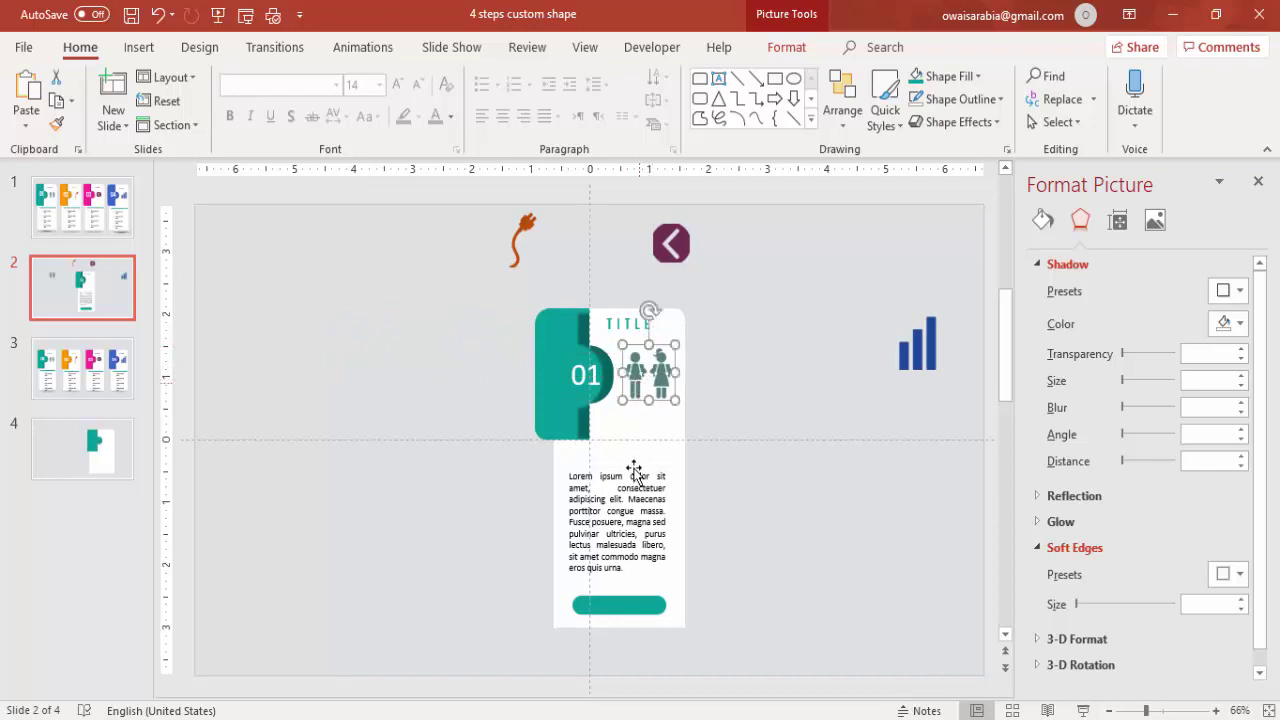
# - Change the card's body text color to light grey
pyautogui.click(629, 531)
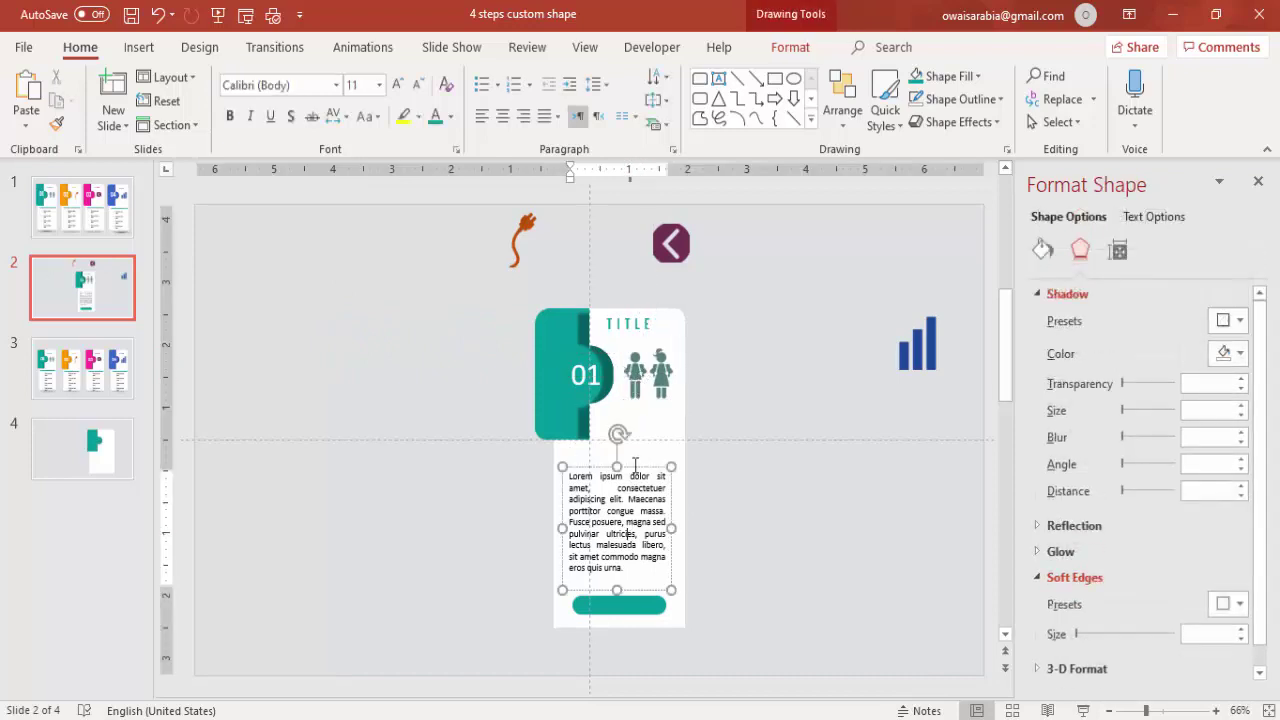
pyautogui.click(450, 117)
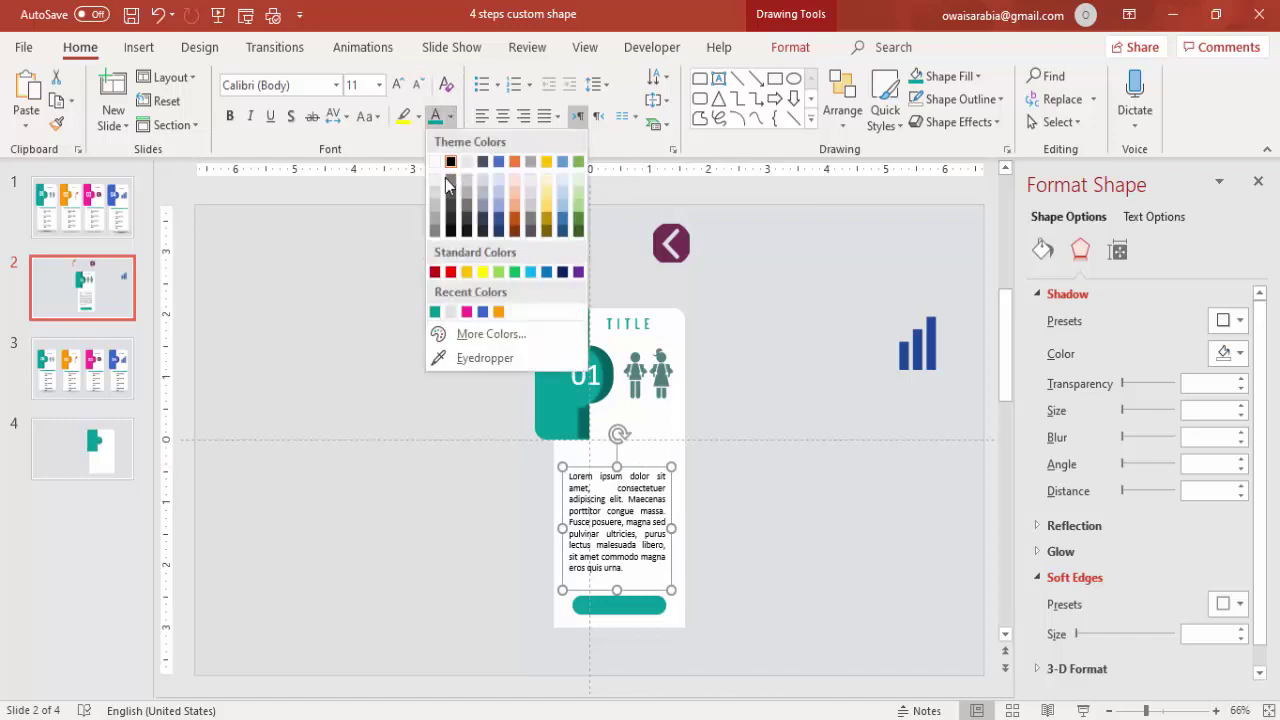
pyautogui.click(434, 228)
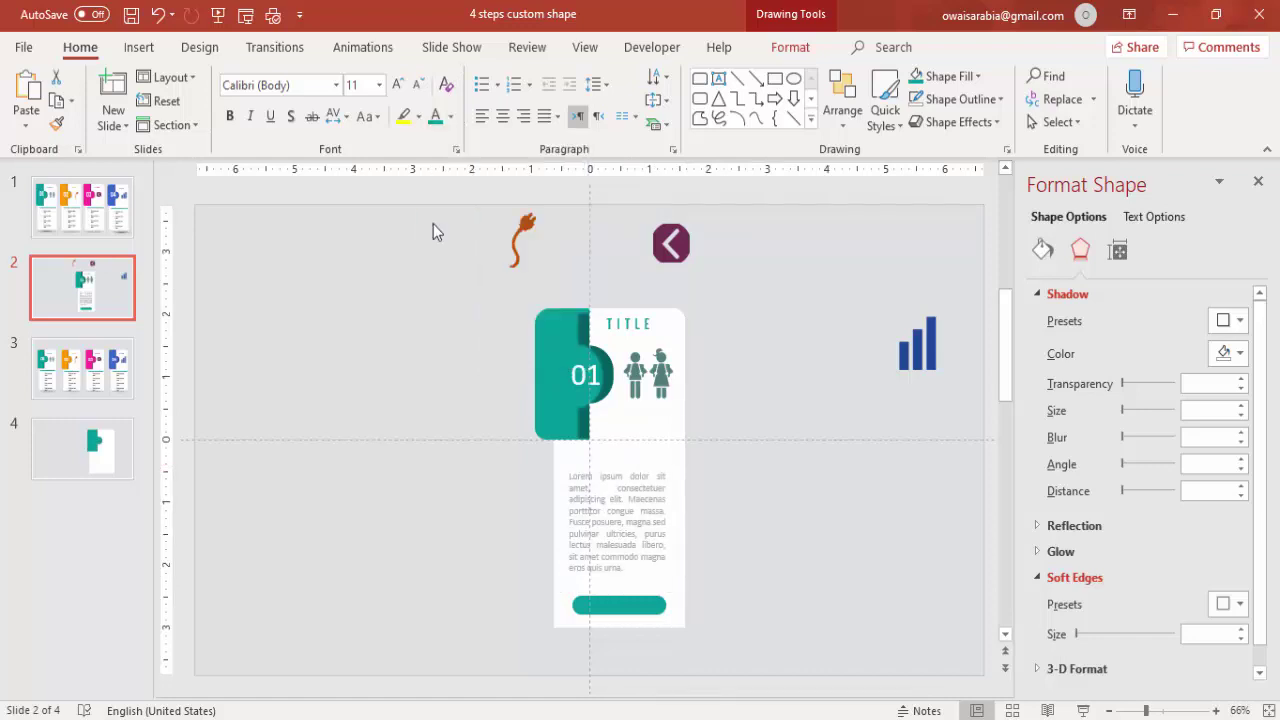
pyautogui.click(770, 412)
pyautogui.moveTo(417, 284); pyautogui.dragTo(762, 675)
pyautogui.click(772, 590)
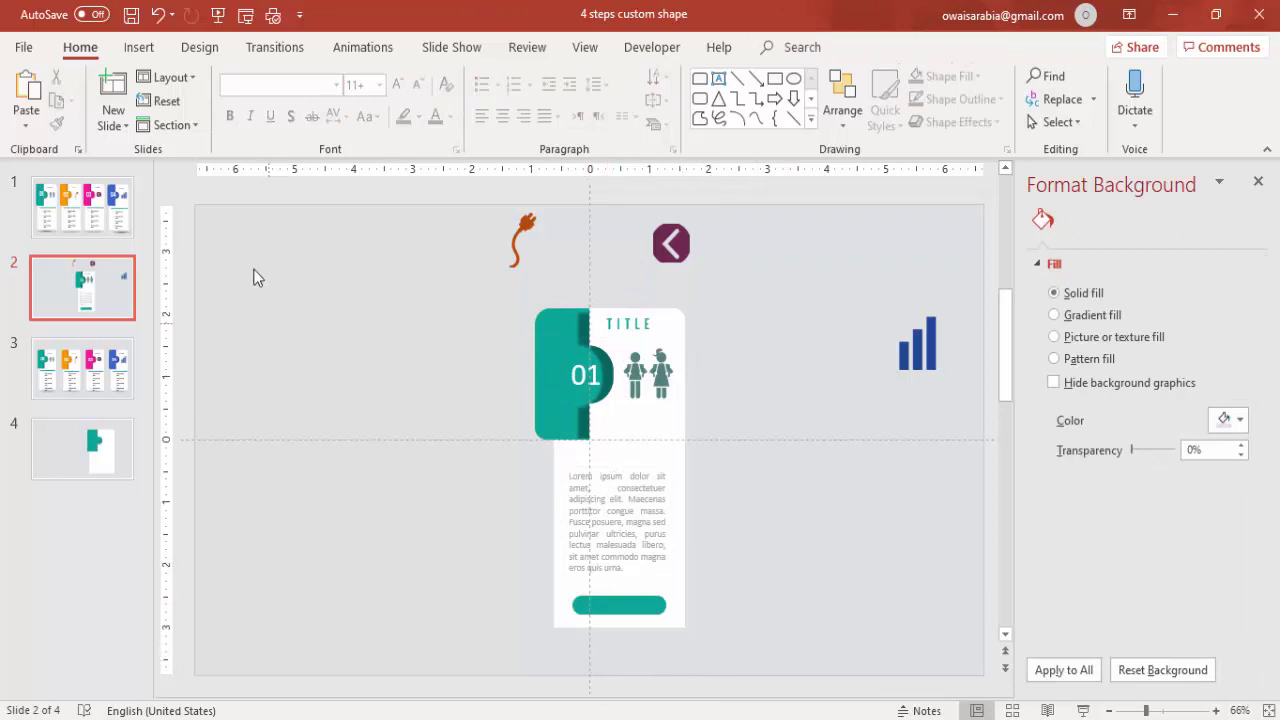
# - Draw a flat oval left of the card with no outline
pyautogui.click(140, 47)
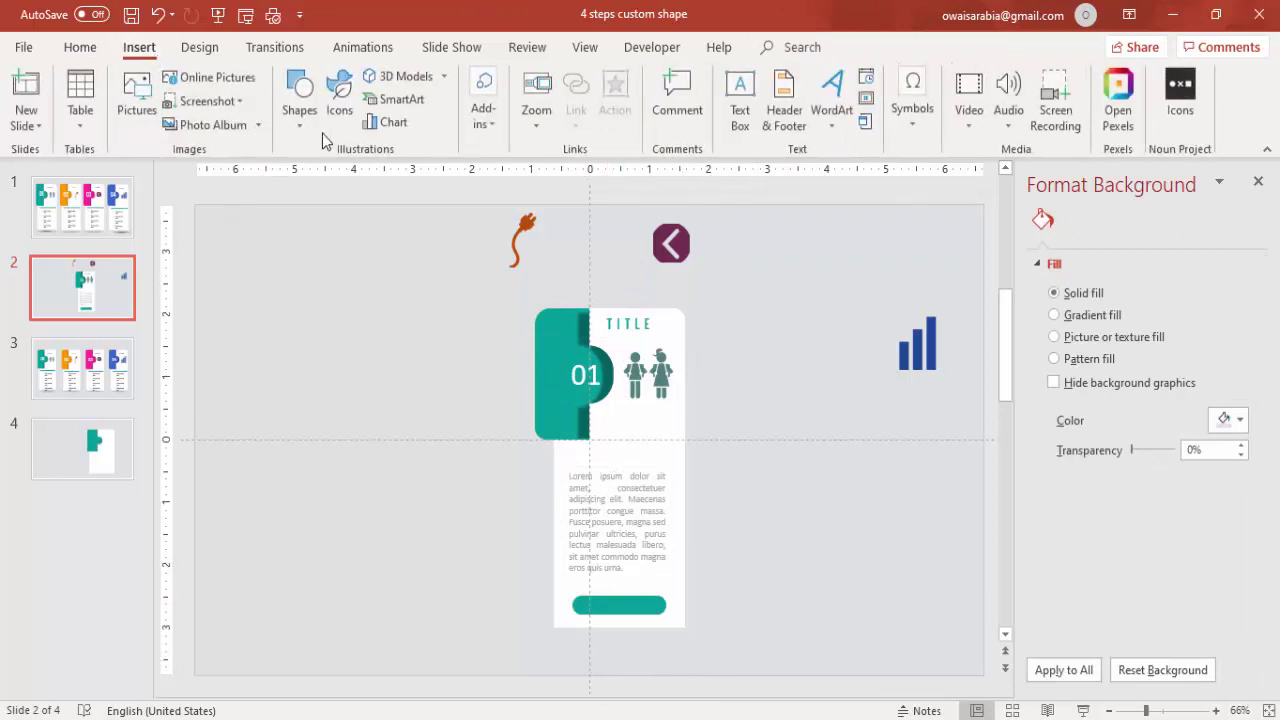
pyautogui.click(298, 110)
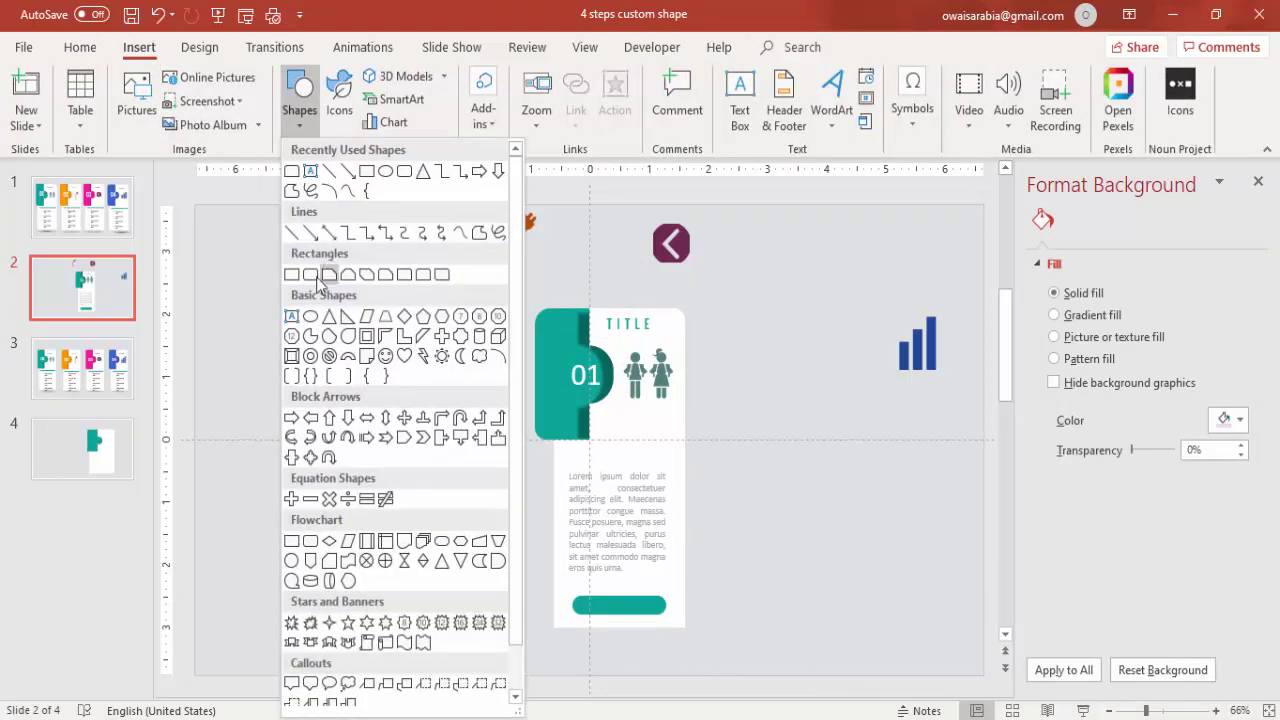
pyautogui.click(310, 320)
pyautogui.moveTo(386, 530); pyautogui.dragTo(517, 560)
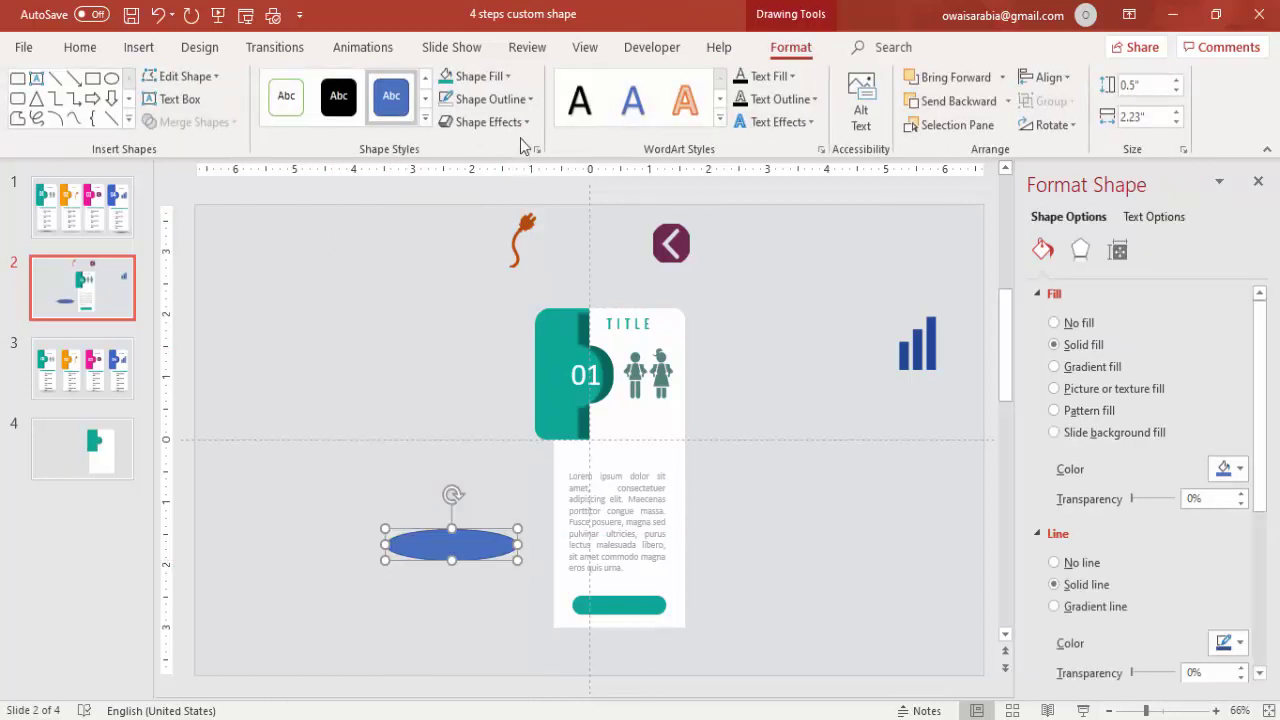
pyautogui.click(518, 104)
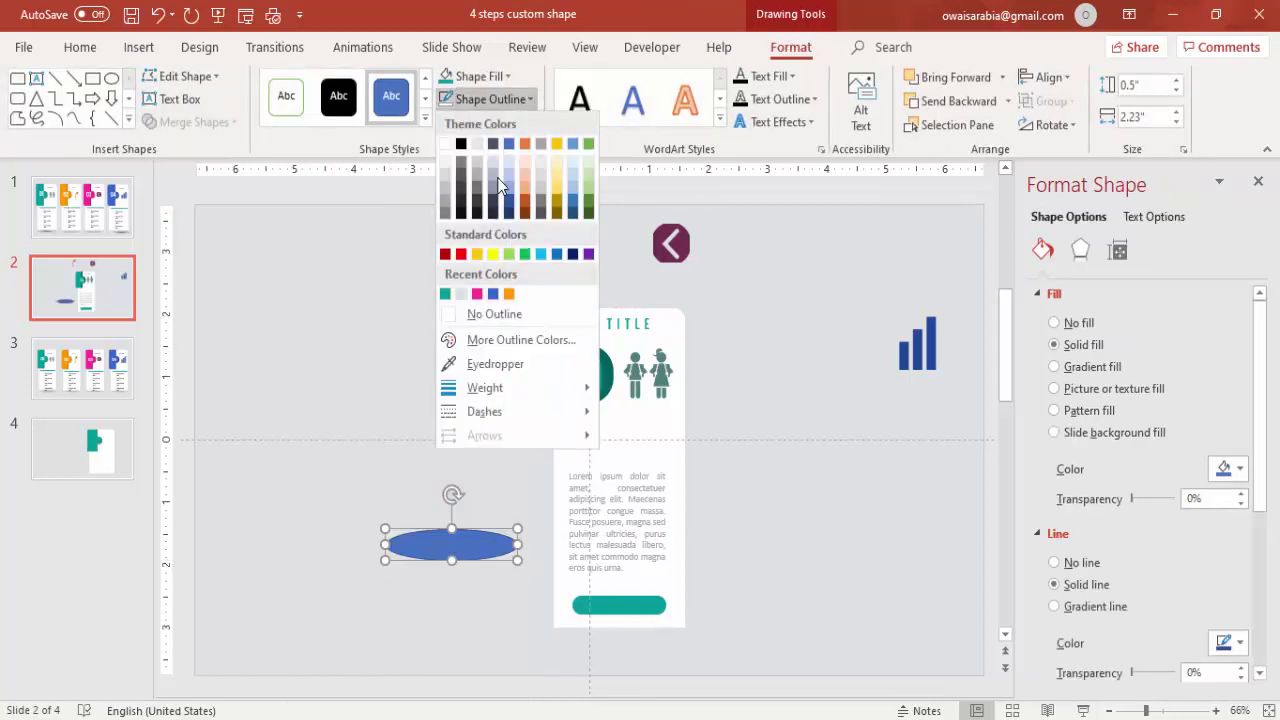
pyautogui.click(494, 314)
# - Give the oval a path gradient fill with a transparent stop, keeping soft edges at 0 pt
pyautogui.click(1110, 368)
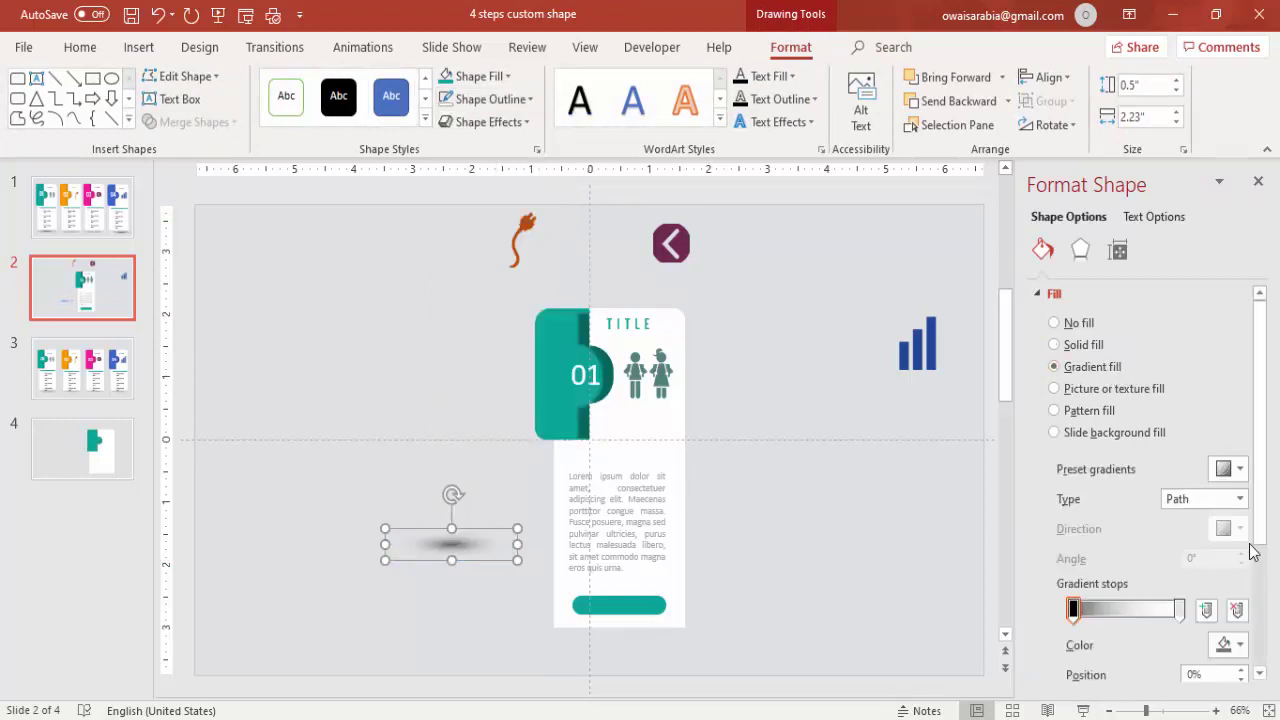
pyautogui.scroll(-3, 1260, 530)
pyautogui.click(1180, 491)
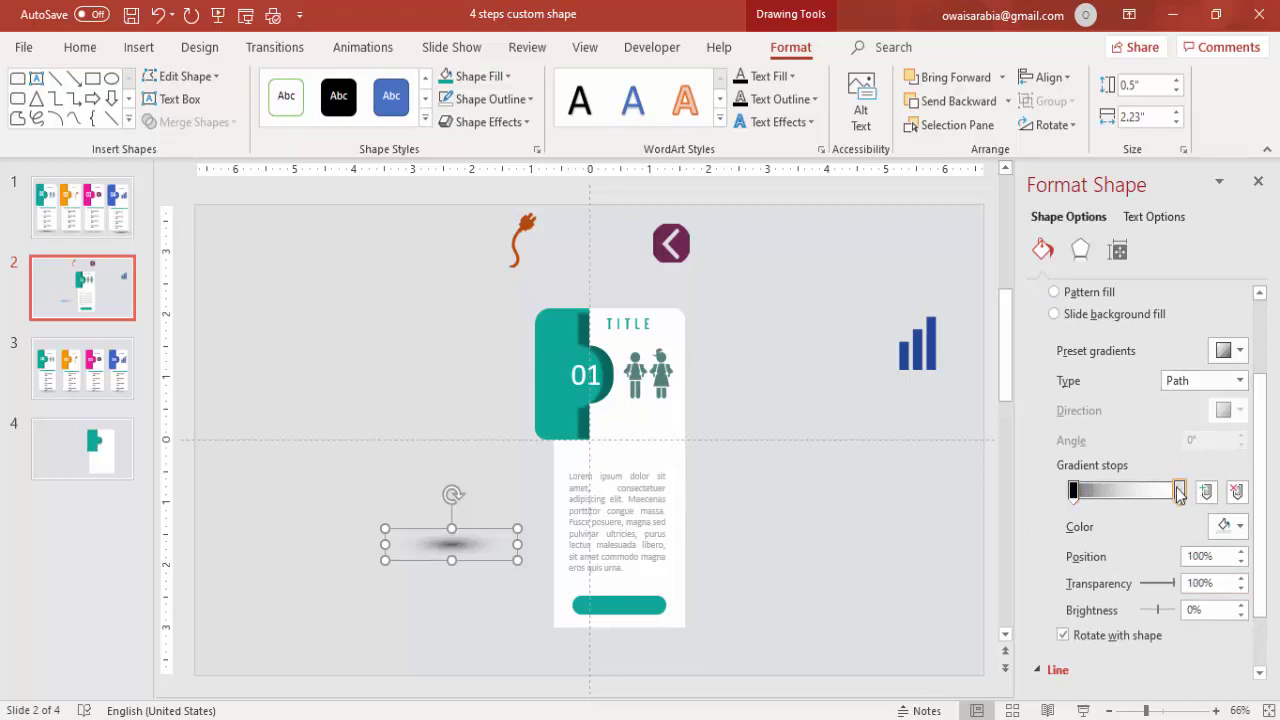
pyautogui.click(1073, 491)
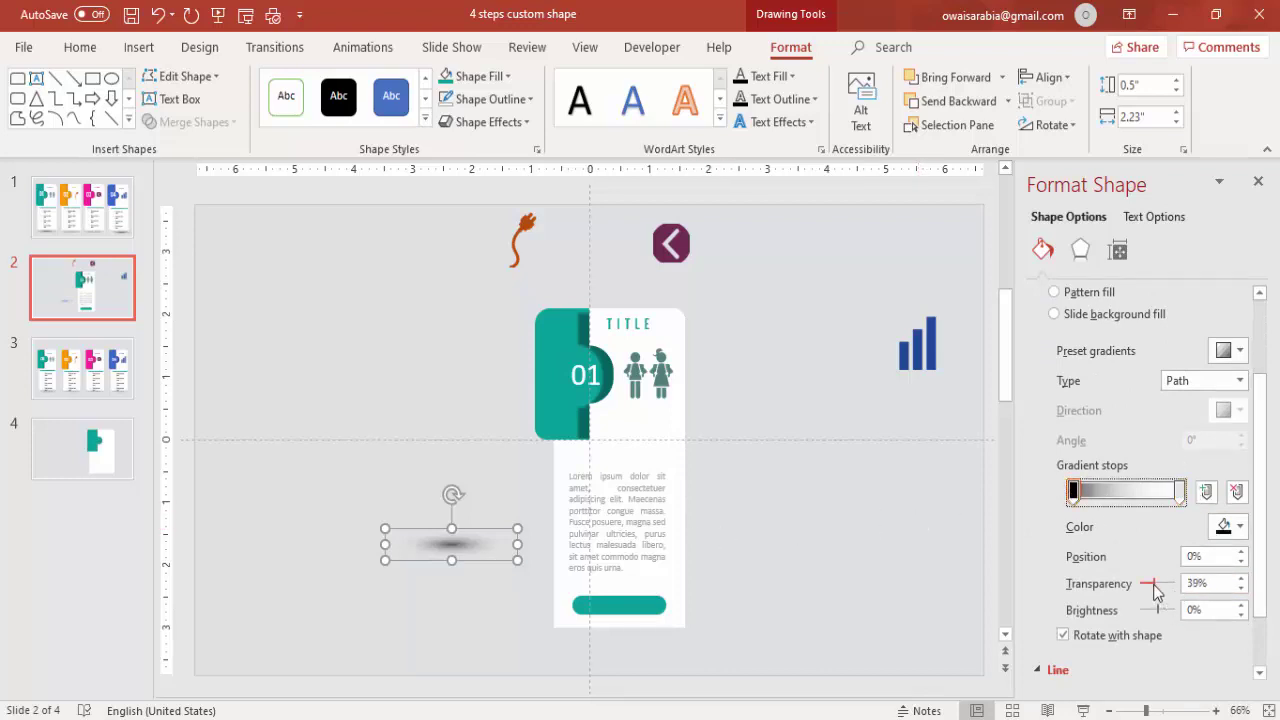
pyautogui.click(1080, 250)
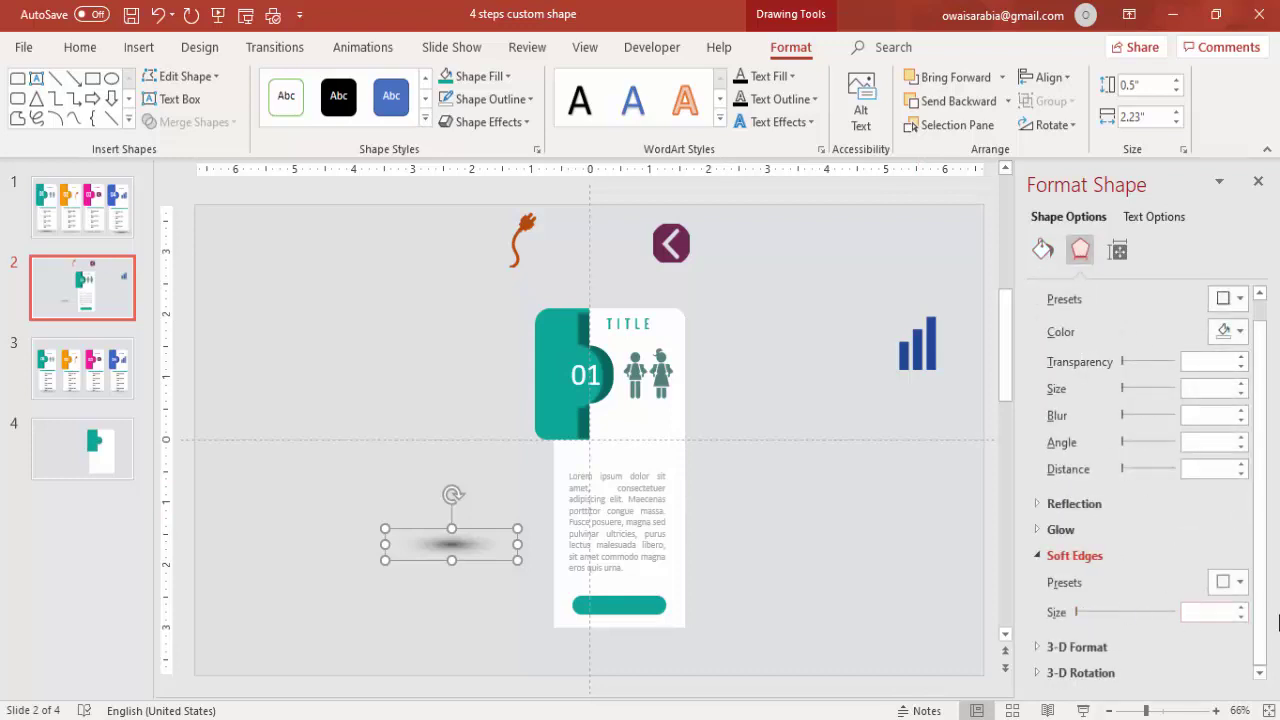
pyautogui.click(1240, 608)
pyautogui.click(1241, 616)
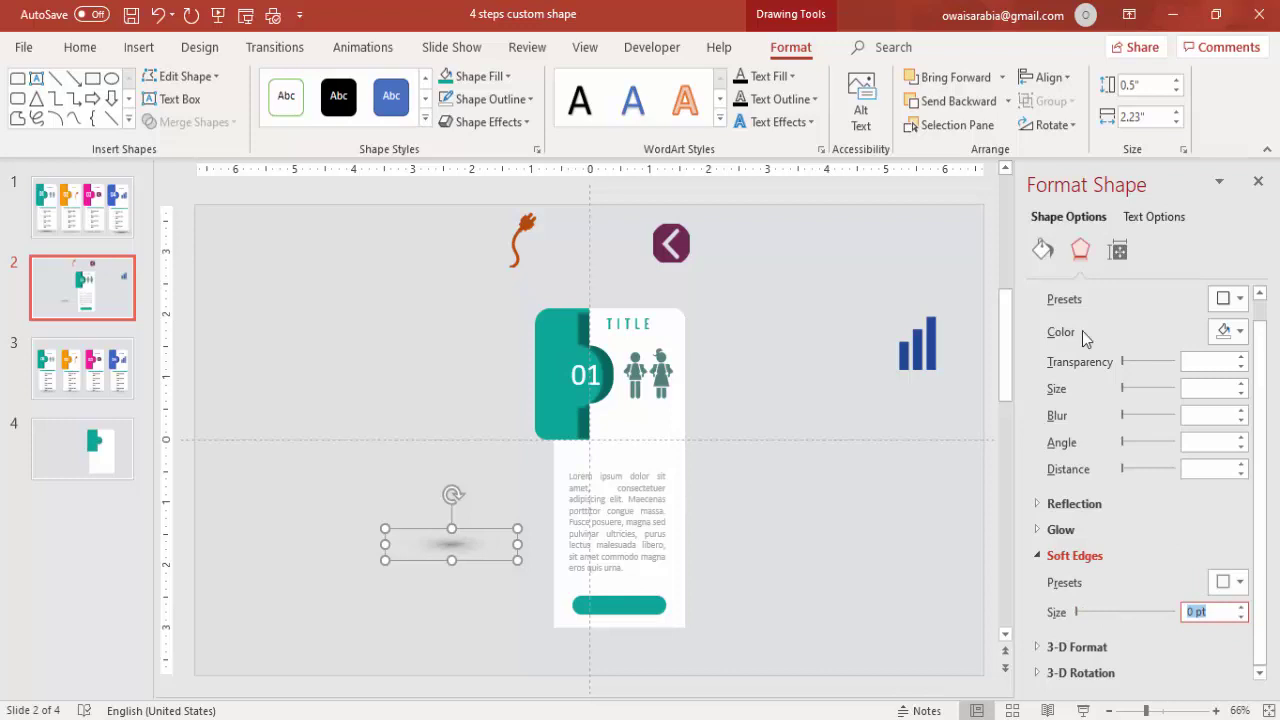
pyautogui.click(1043, 252)
# - Move the shadow oval beneath the card's bottom edge
pyautogui.moveTo(494, 531); pyautogui.dragTo(651, 628)
pyautogui.click(664, 628)
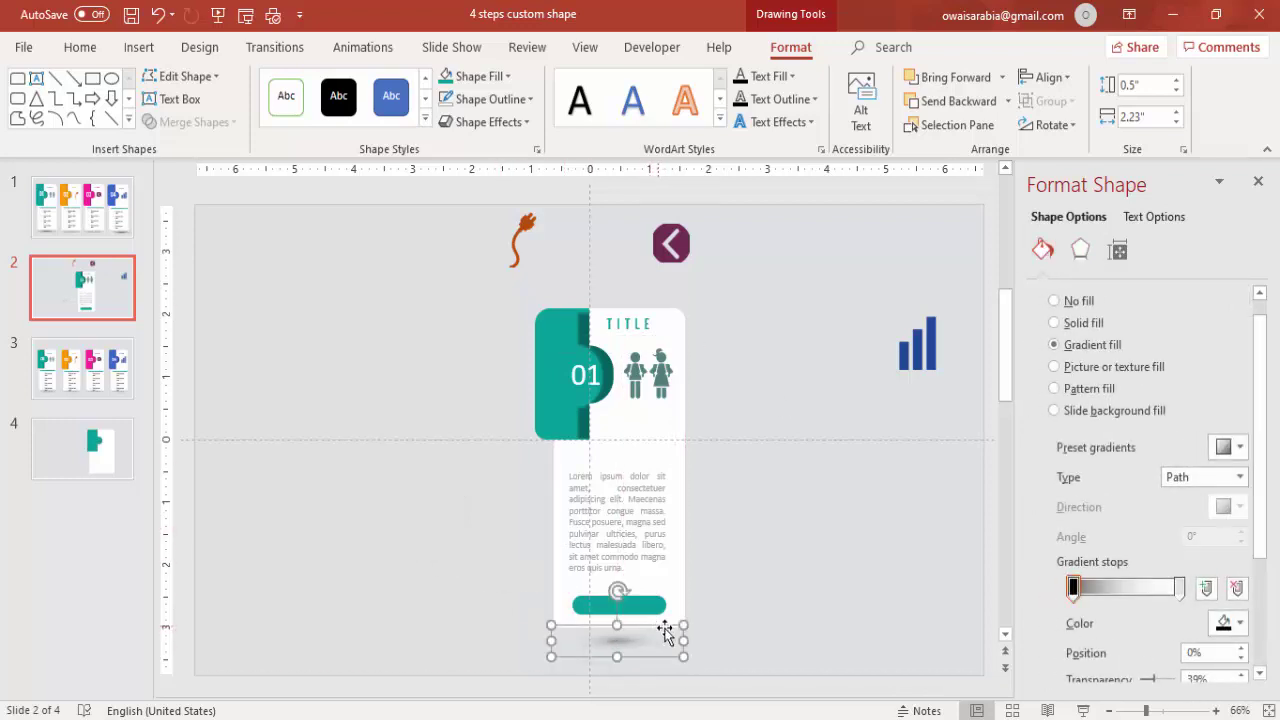
pyautogui.click(732, 641)
# - Group all the card's parts with Ctrl+G and shift the group left
pyautogui.moveTo(766, 684); pyautogui.dragTo(440, 263)
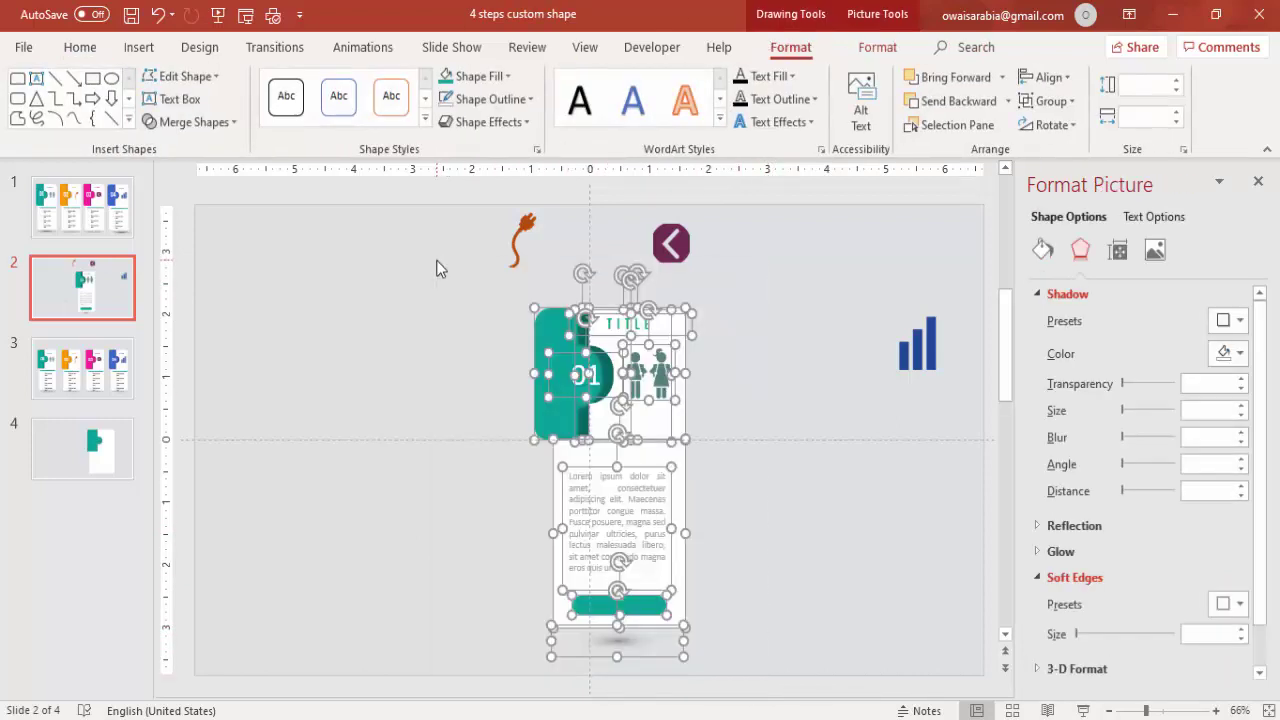
pyautogui.hotkey('ctrl', 'g')
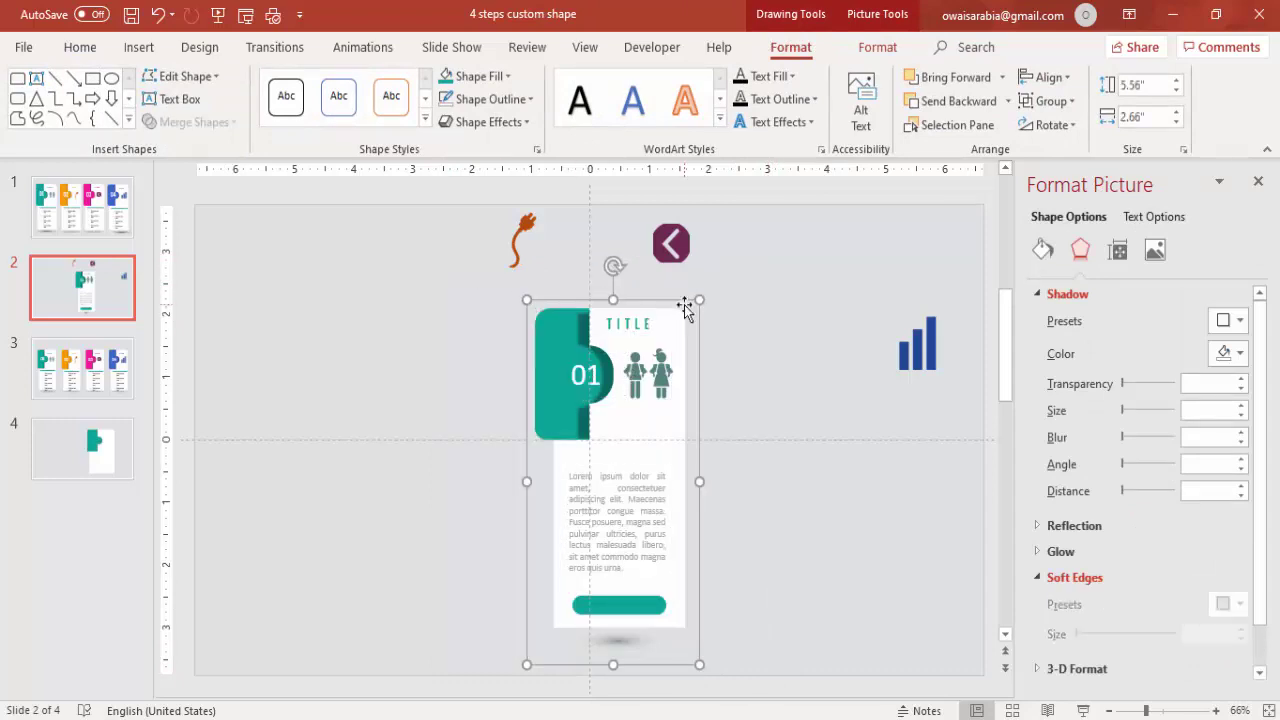
pyautogui.moveTo(681, 302); pyautogui.dragTo(563, 297)
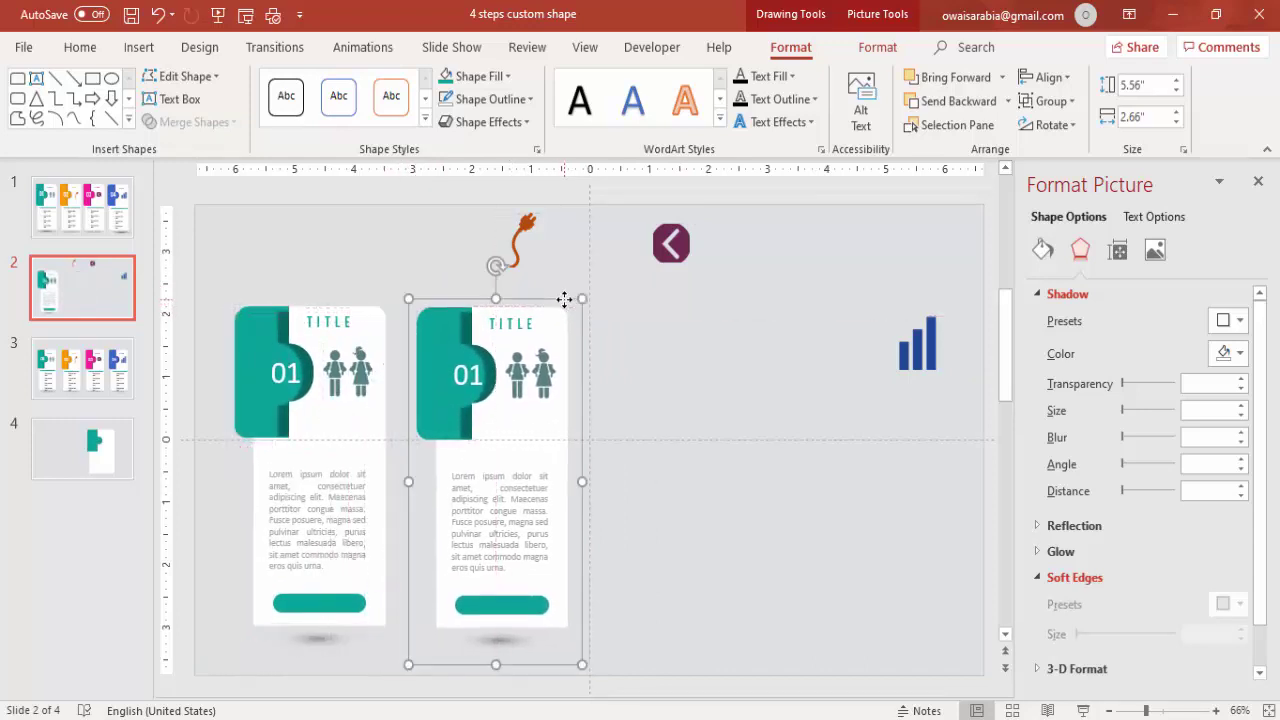
# - Move the bar chart icon up beside the arrow badge
pyautogui.keyDown('shift'); pyautogui.click(356, 340); pyautogui.keyUp('shift')
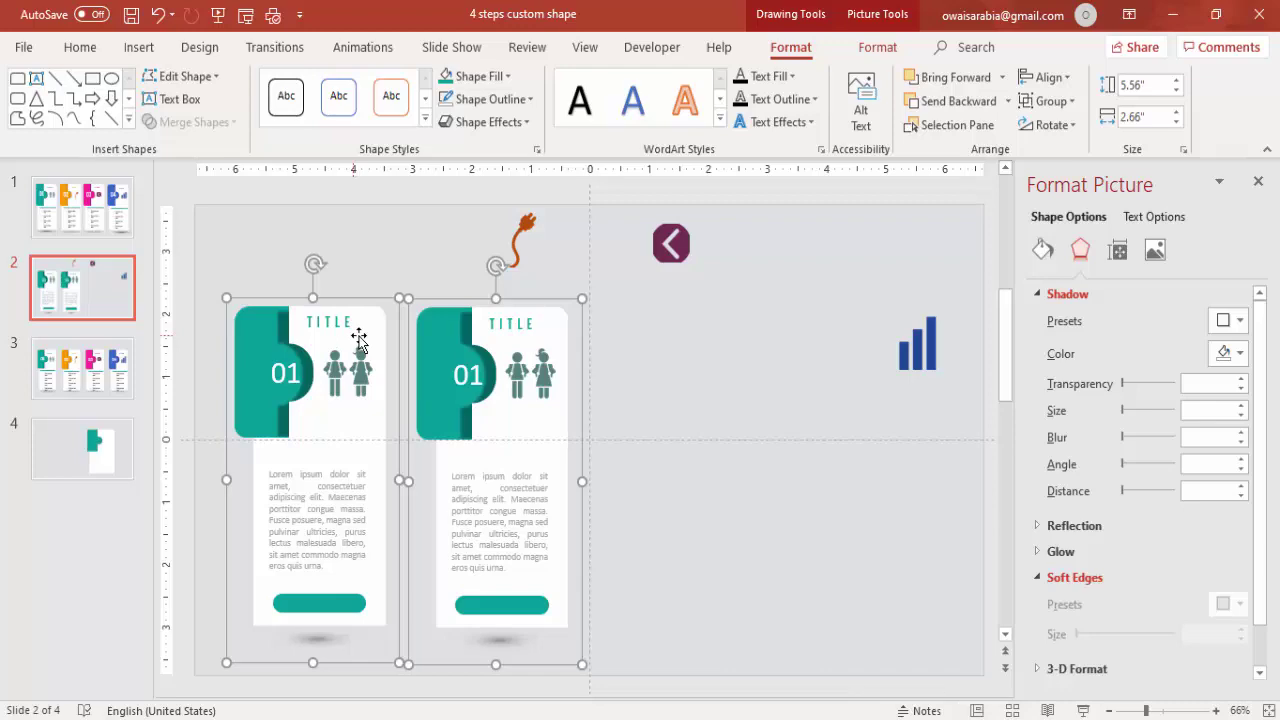
pyautogui.click(925, 372)
pyautogui.moveTo(931, 325); pyautogui.dragTo(786, 219)
pyautogui.click(210, 333)
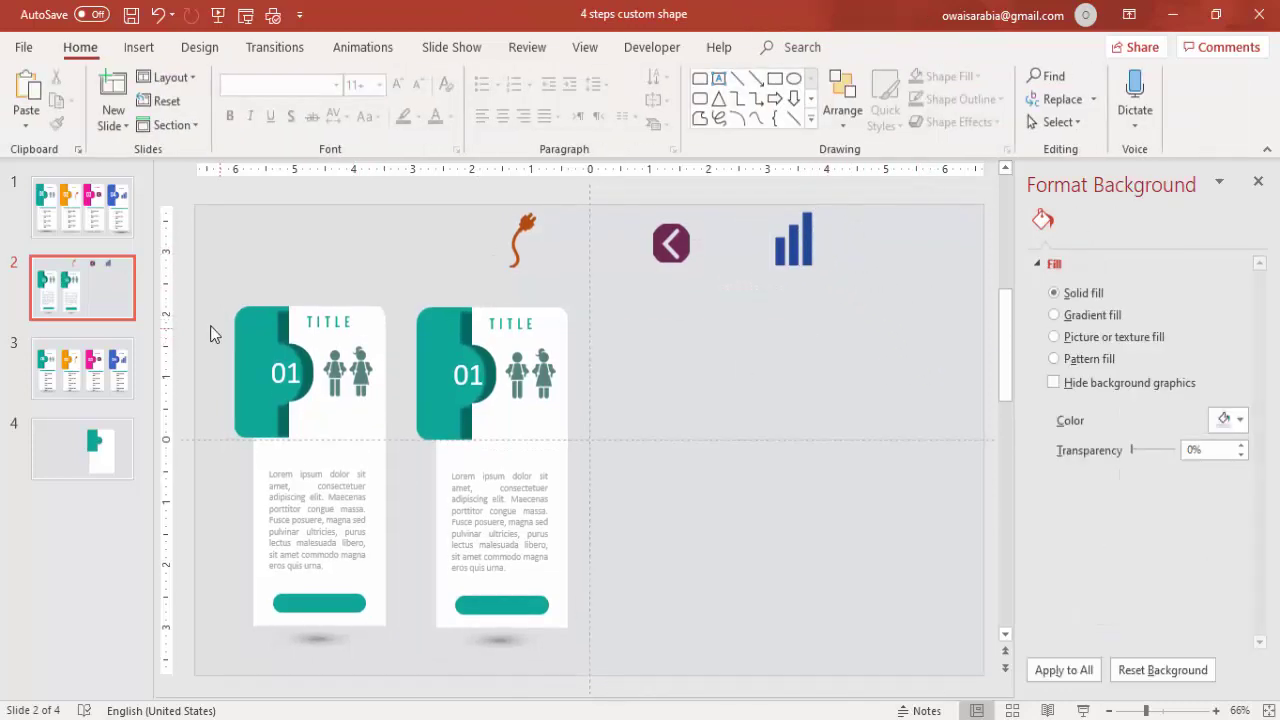
# - Duplicate the two cards with Ctrl+D and arrange four cards across the slide
pyautogui.click(333, 322)
pyautogui.keyDown('shift'); pyautogui.click(555, 340); pyautogui.keyUp('shift')
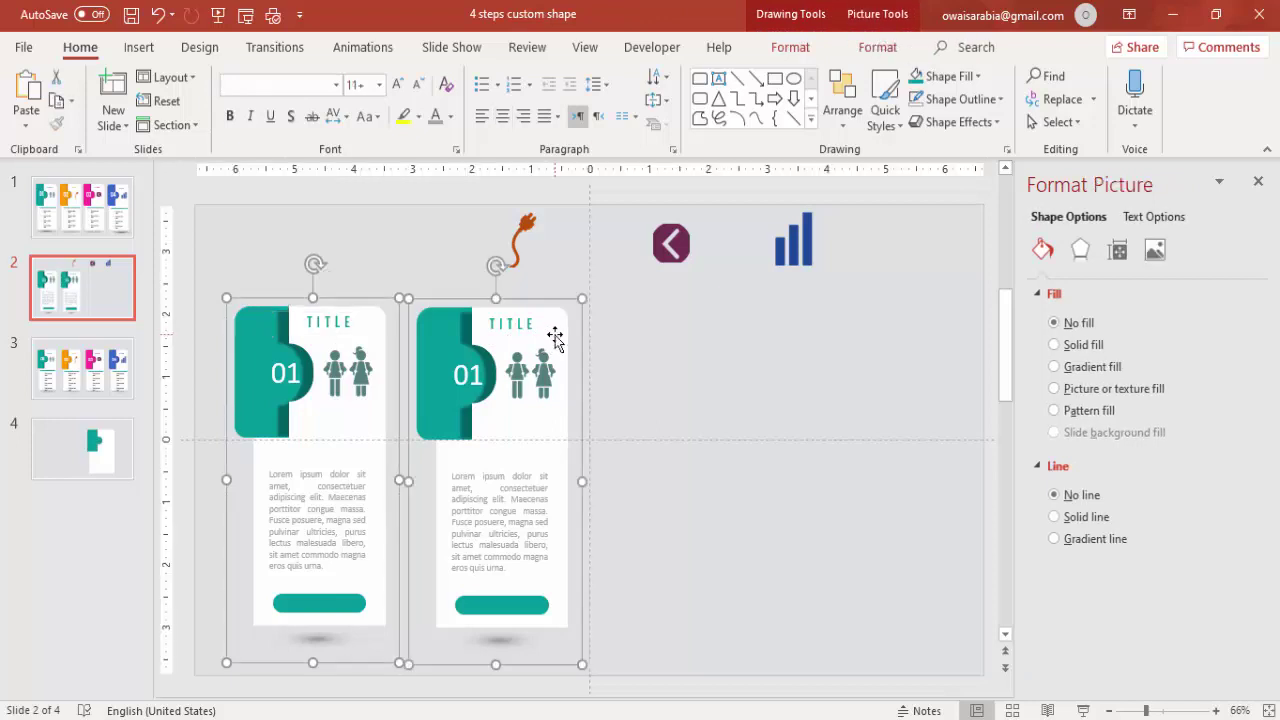
pyautogui.hotkey('ctrl', 'd')
pyautogui.moveTo(555, 320); pyautogui.dragTo(911, 323)
pyautogui.moveTo(386, 340); pyautogui.dragTo(731, 346)
pyautogui.moveTo(886, 334); pyautogui.dragTo(912, 318)
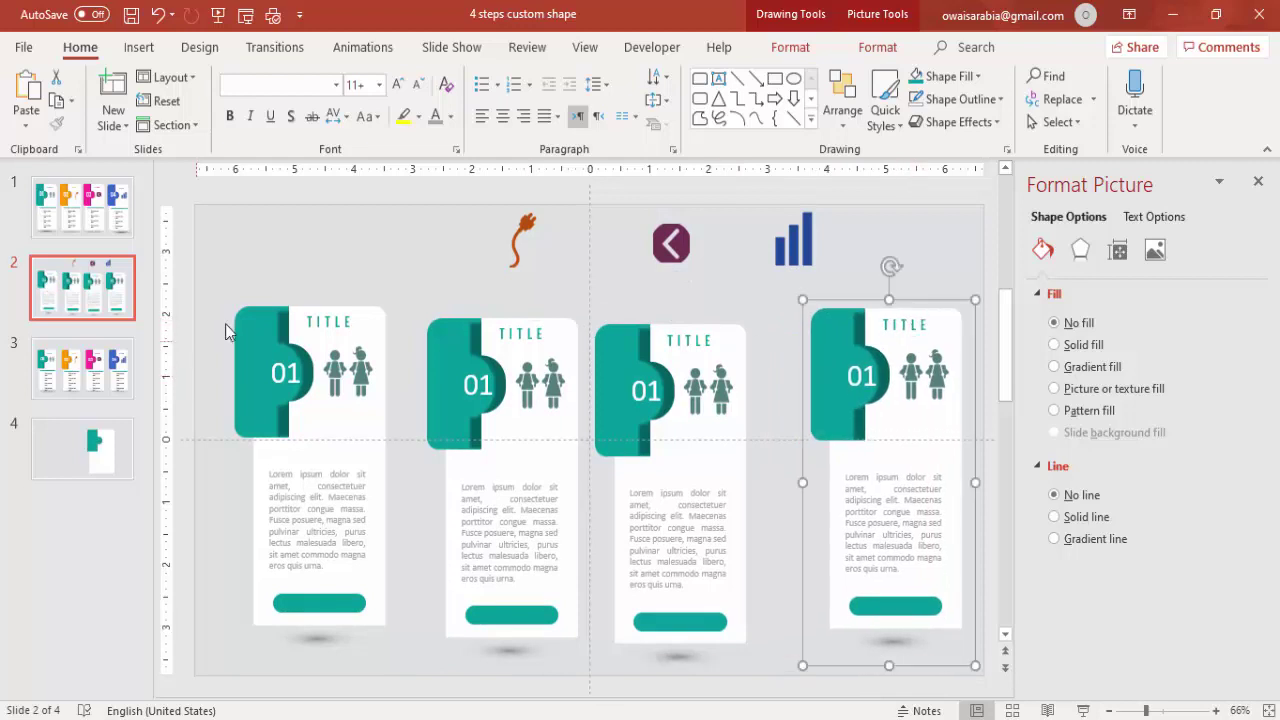
pyautogui.moveTo(332, 310); pyautogui.dragTo(320, 311)
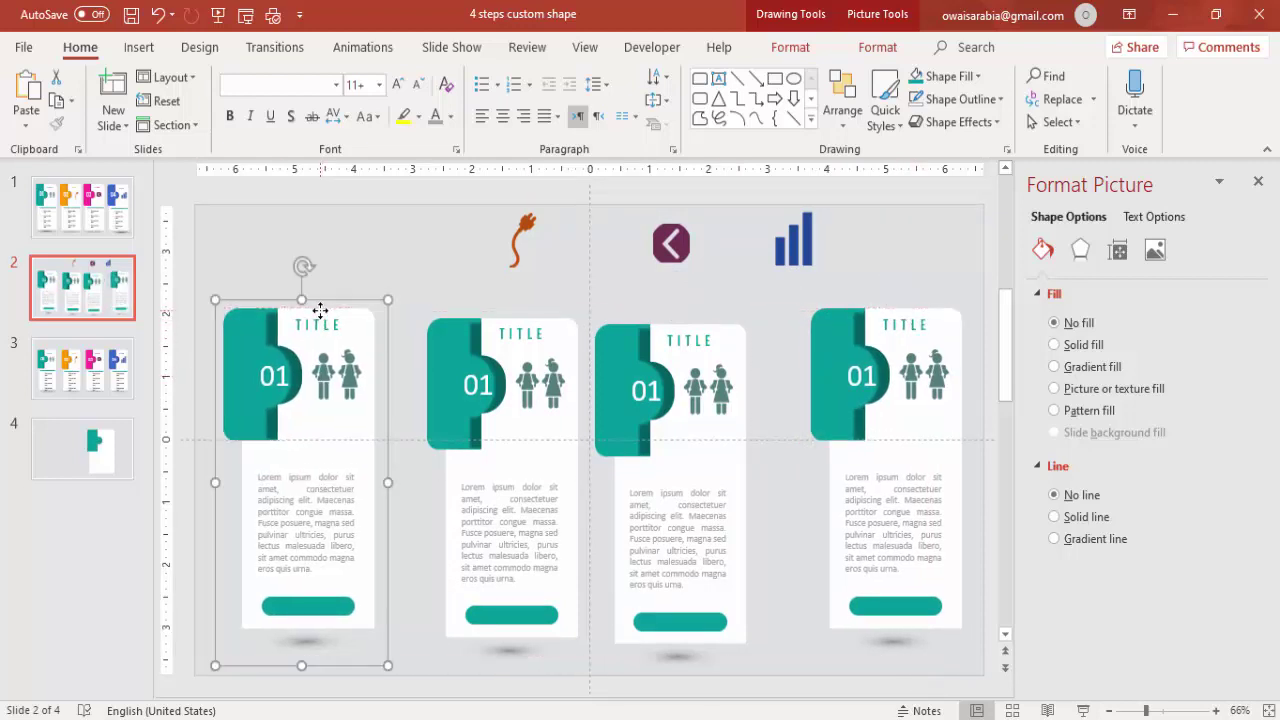
# - Select all four cards and distribute them horizontally
pyautogui.keyDown('shift'); pyautogui.click(455, 410); pyautogui.keyUp('shift')
pyautogui.keyDown('shift'); pyautogui.click(720, 455); pyautogui.keyUp('shift')
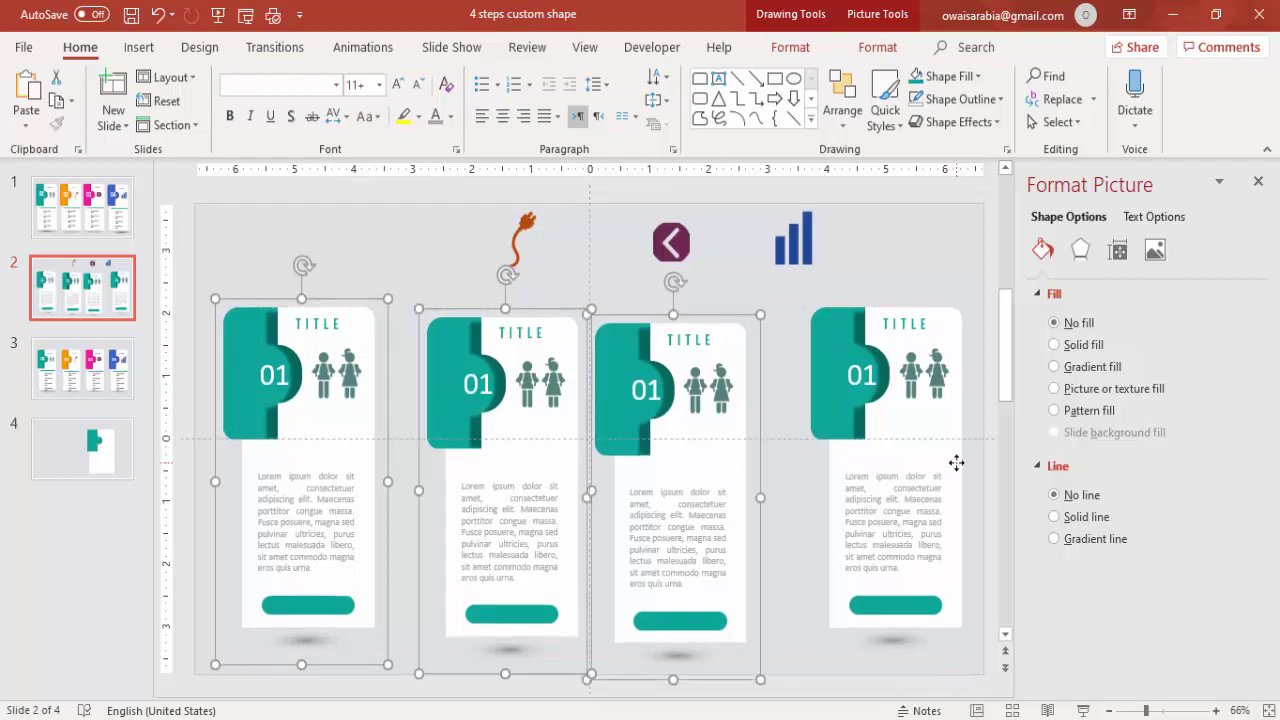
pyautogui.keyDown('shift'); pyautogui.click(958, 380); pyautogui.keyUp('shift')
pyautogui.click(877, 48)
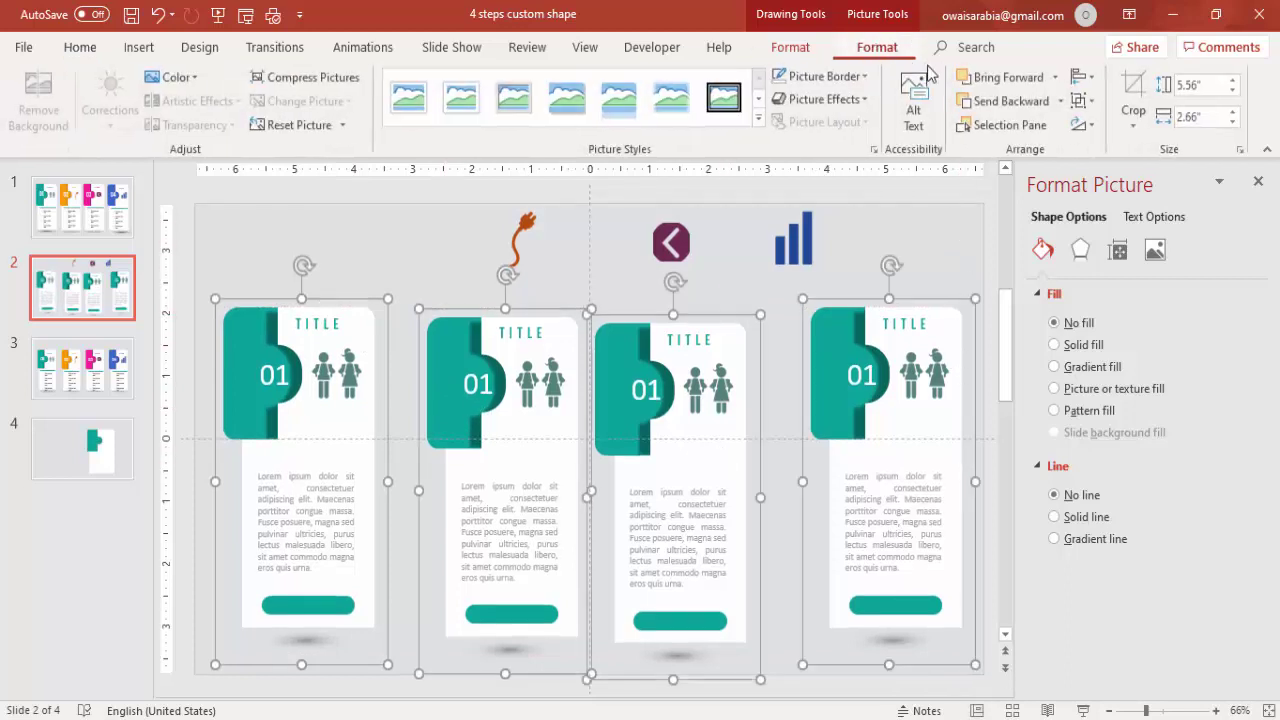
pyautogui.click(1088, 80)
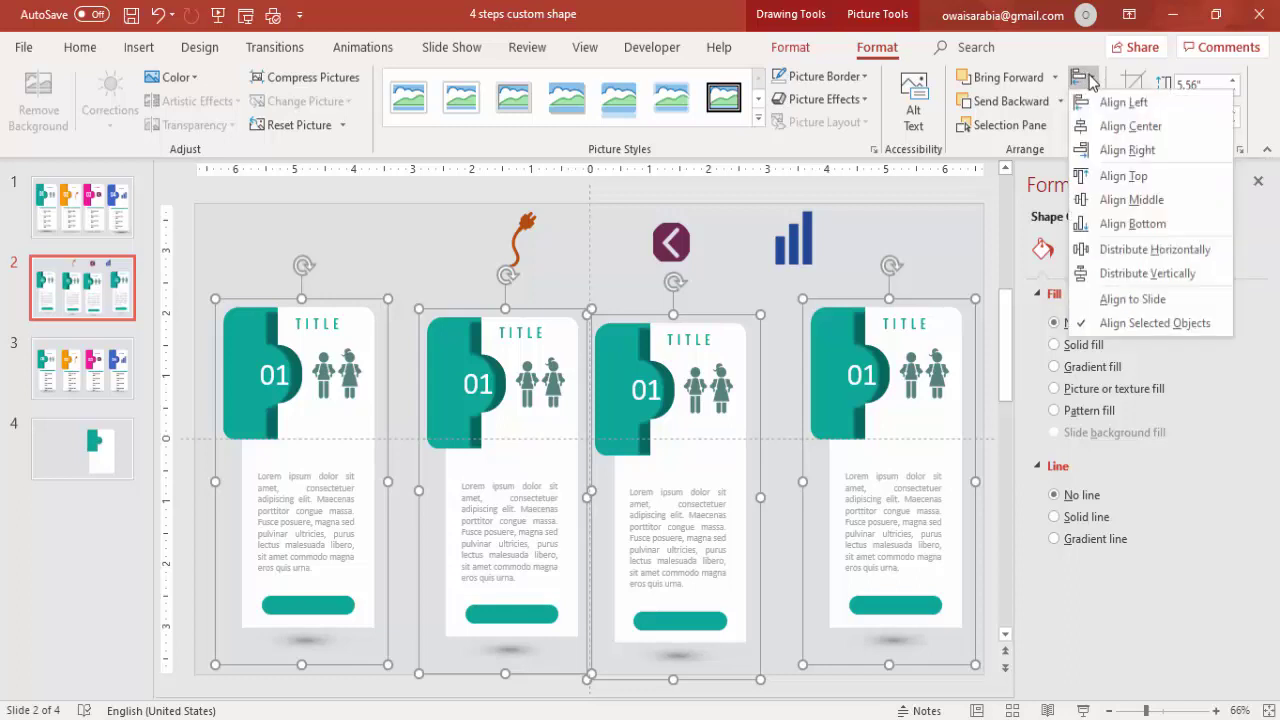
pyautogui.click(1155, 250)
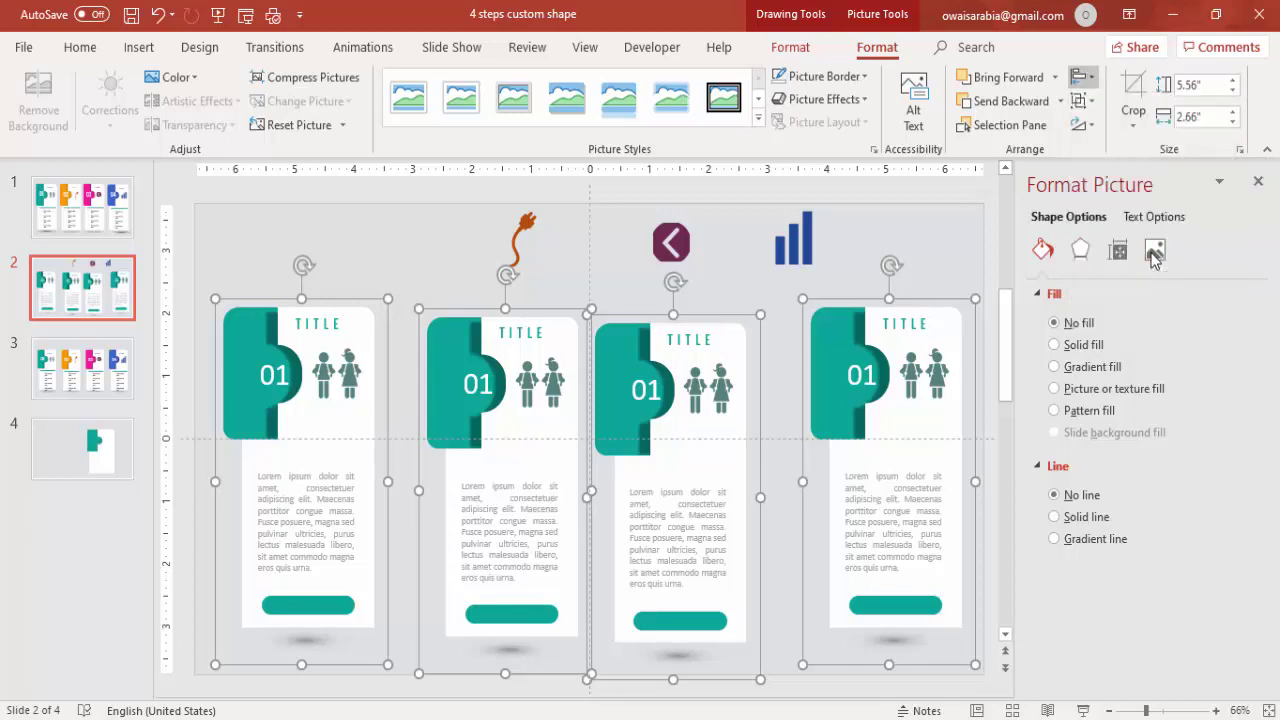